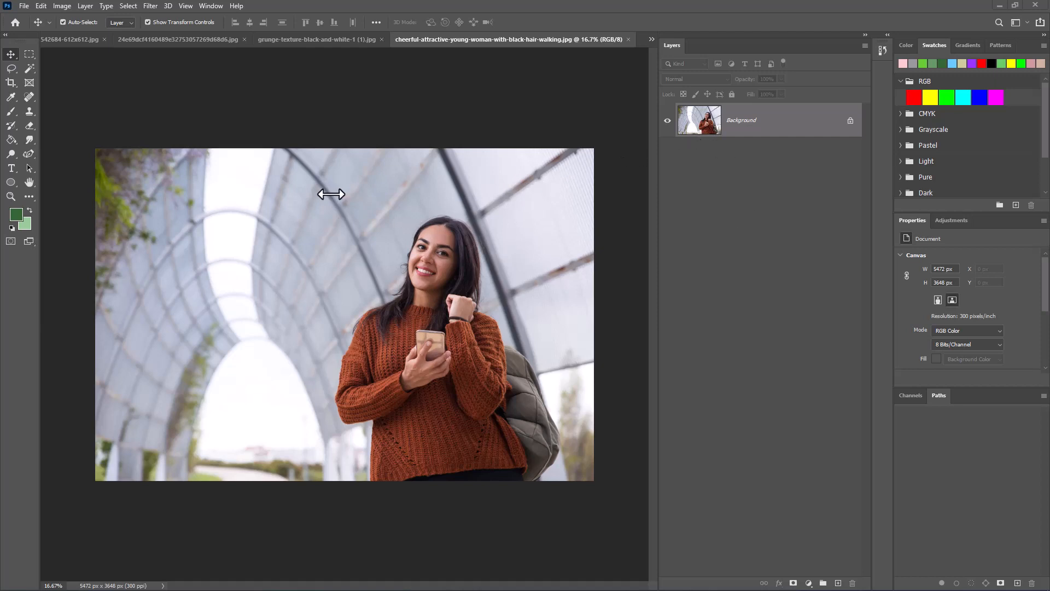
Add a linear gradient fill layer above the photo using the Purple_03 preset from the Purples group
click(83, 7)
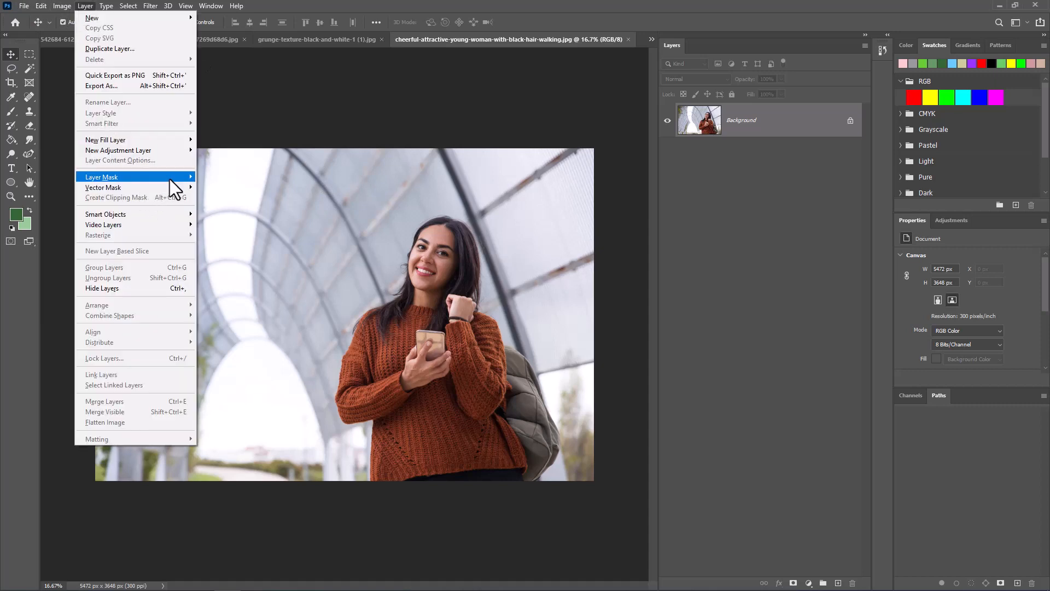
mouse_move(178, 140)
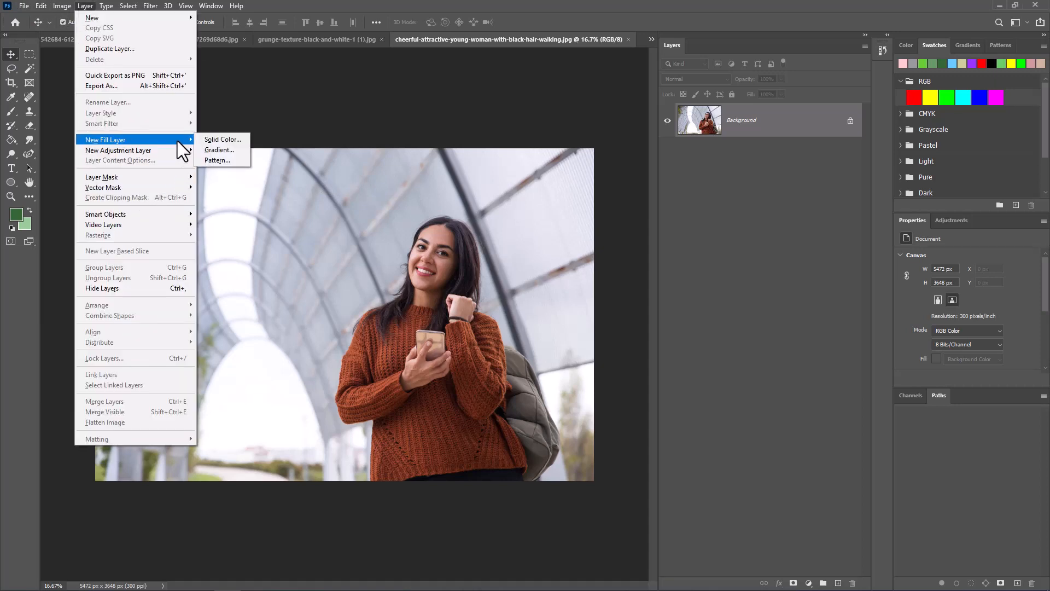
click(221, 150)
click(613, 173)
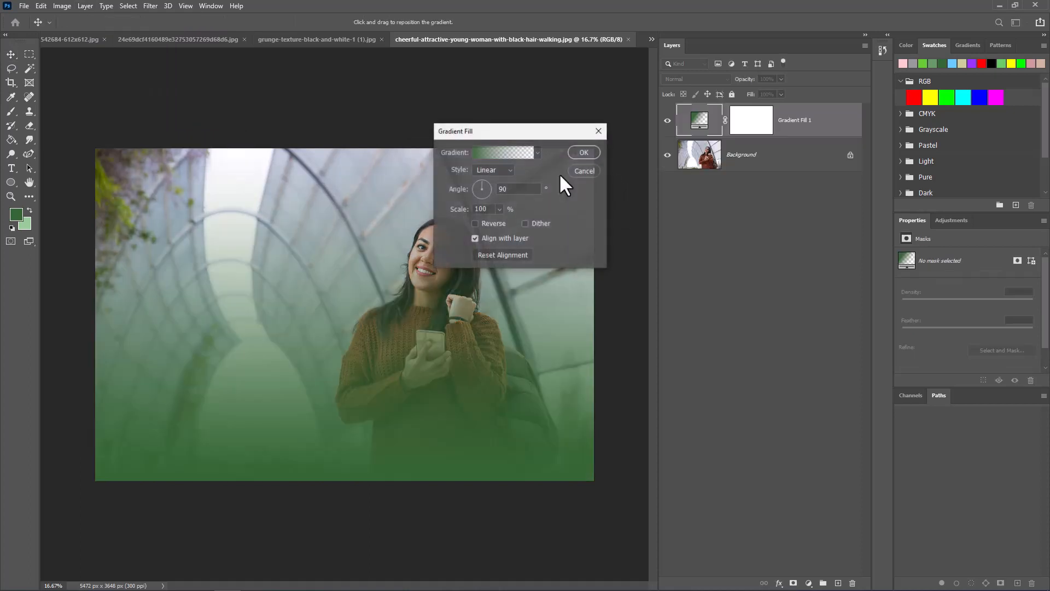
click(510, 153)
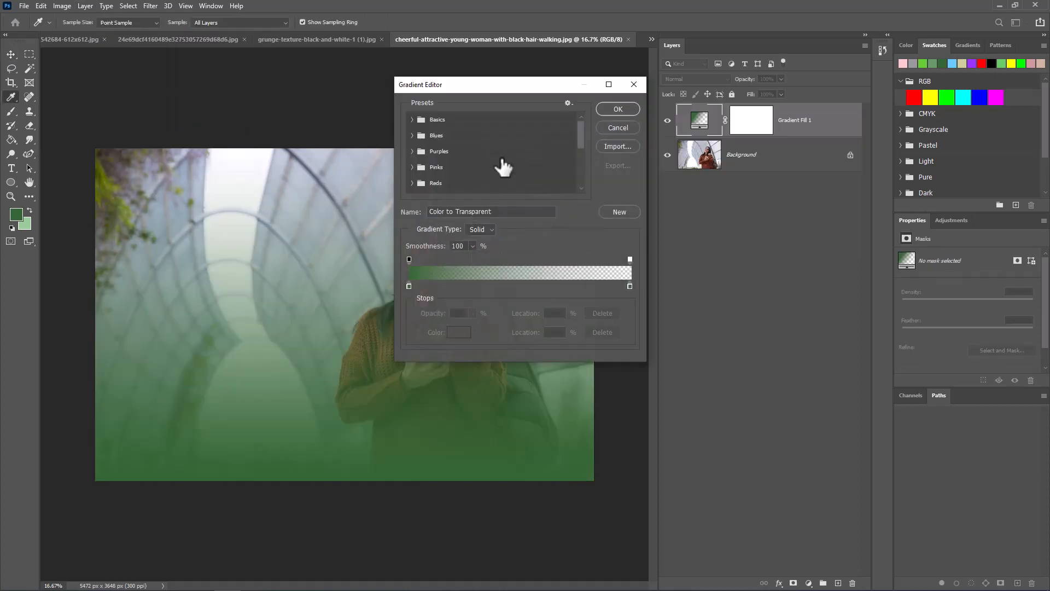
click(417, 159)
click(455, 170)
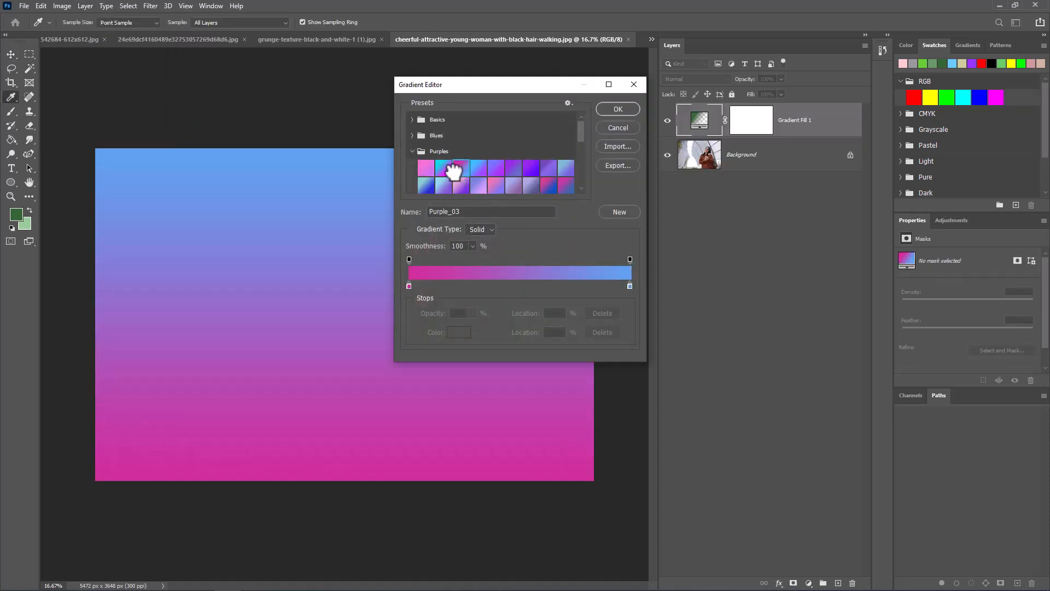
click(625, 107)
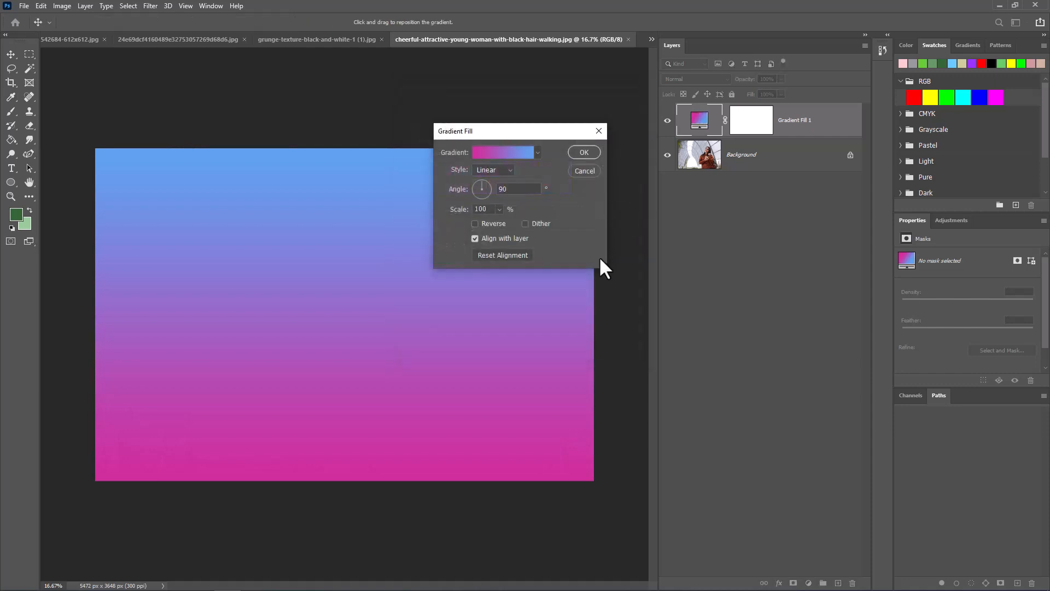
click(585, 153)
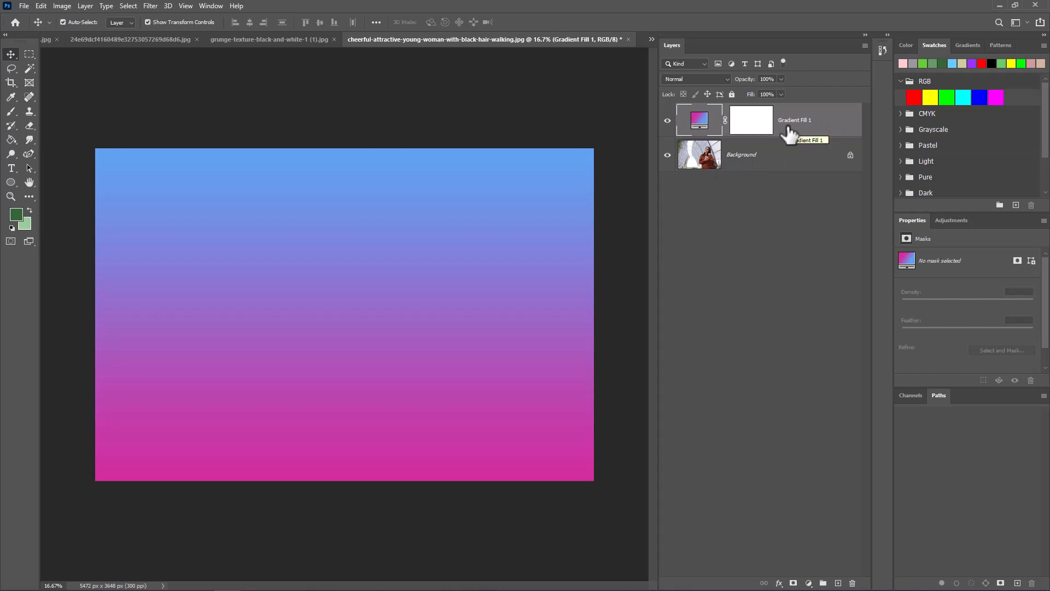
Set the gradient fill layer's blend mode to Color and its opacity to 54%, comparing the image with and without it
click(708, 80)
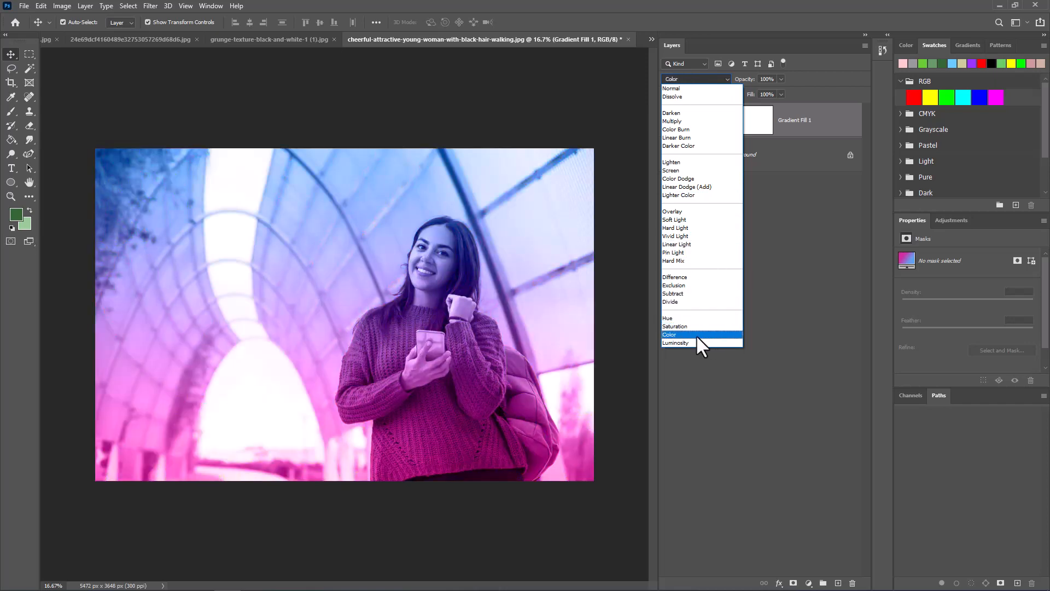
click(697, 335)
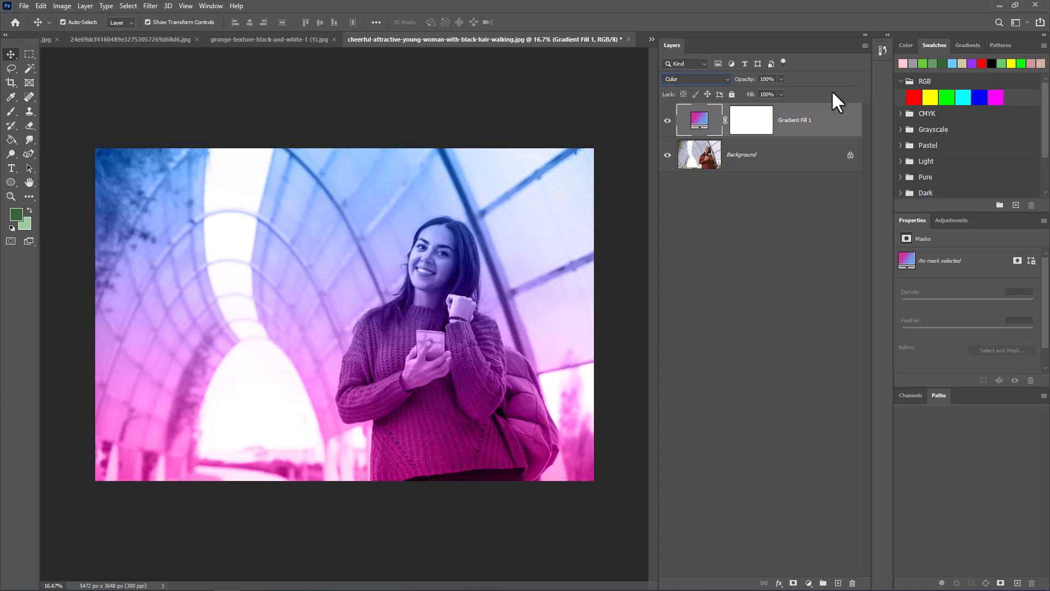
click(782, 79)
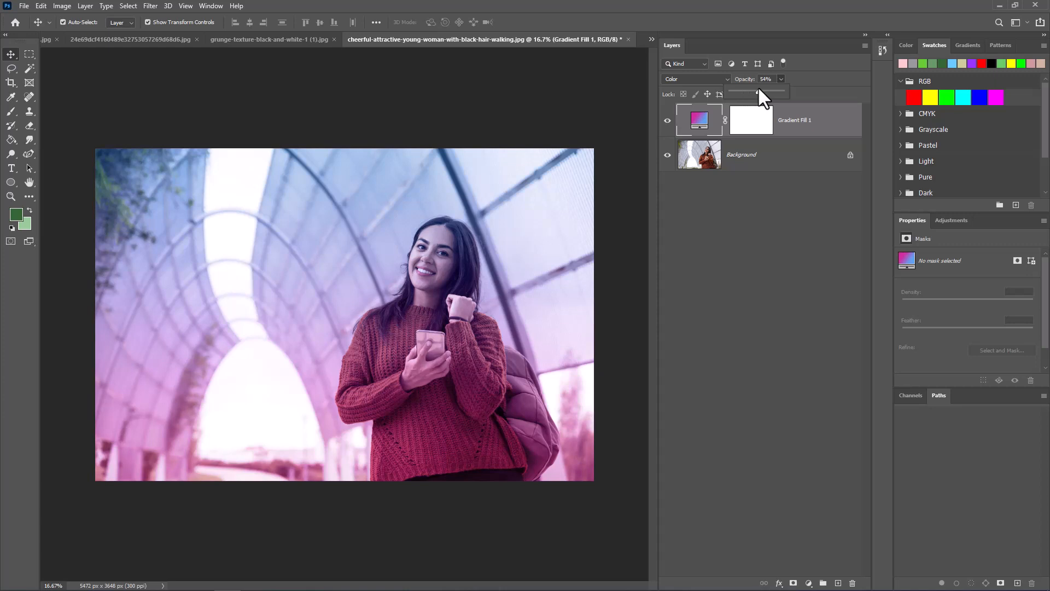
click(668, 123)
click(668, 121)
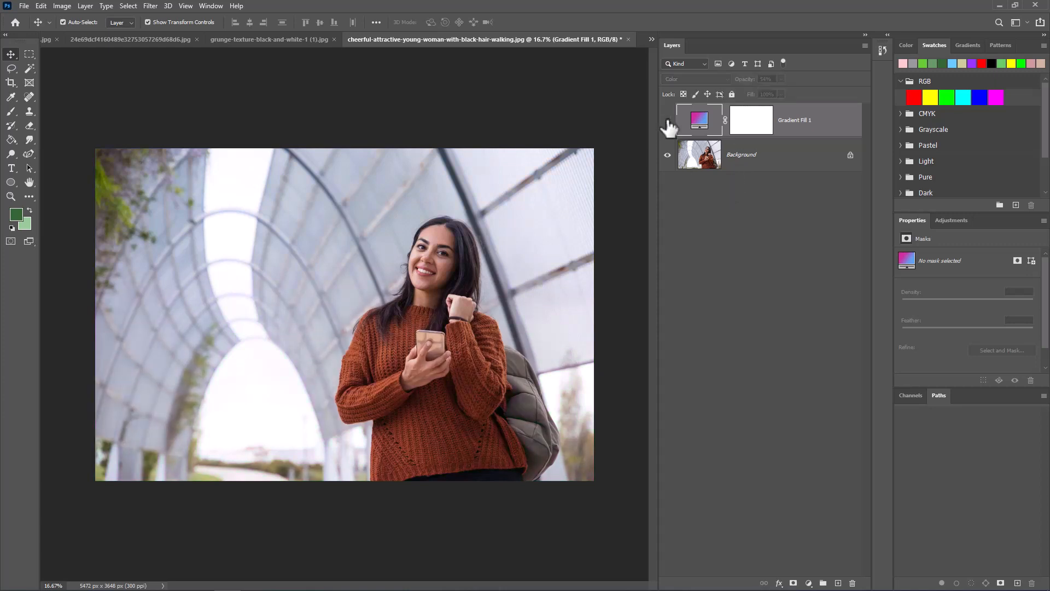
click(668, 122)
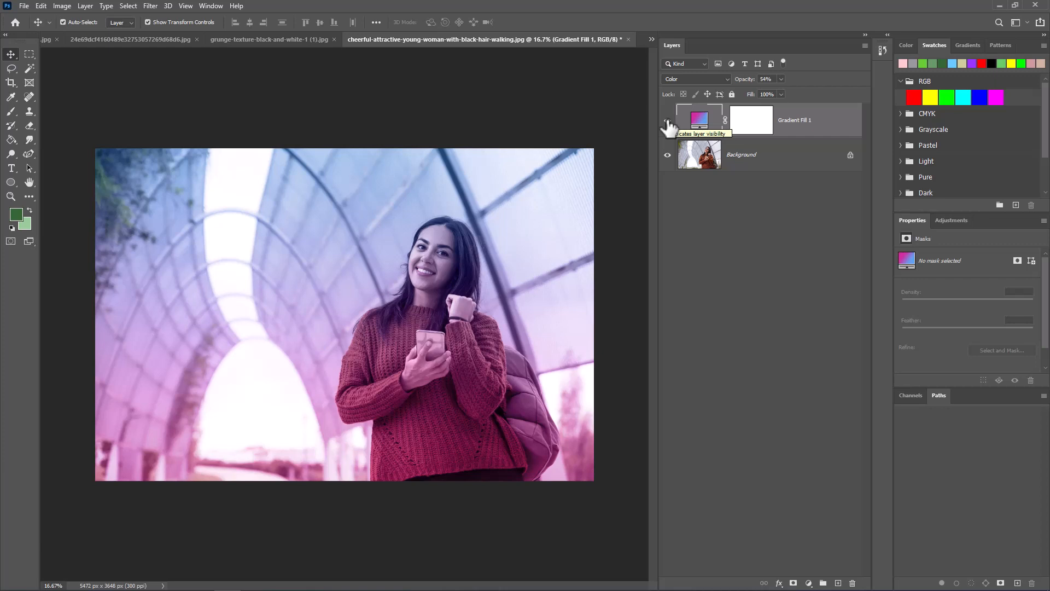
Desaturate the Background layer and compare the photo with and without the gradient fill
click(744, 164)
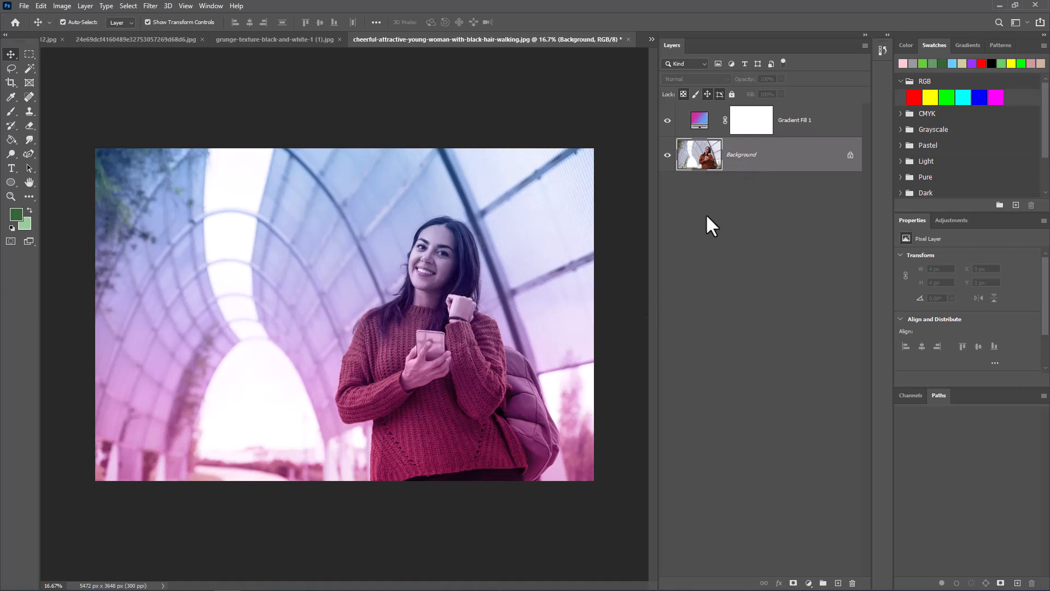
click(60, 6)
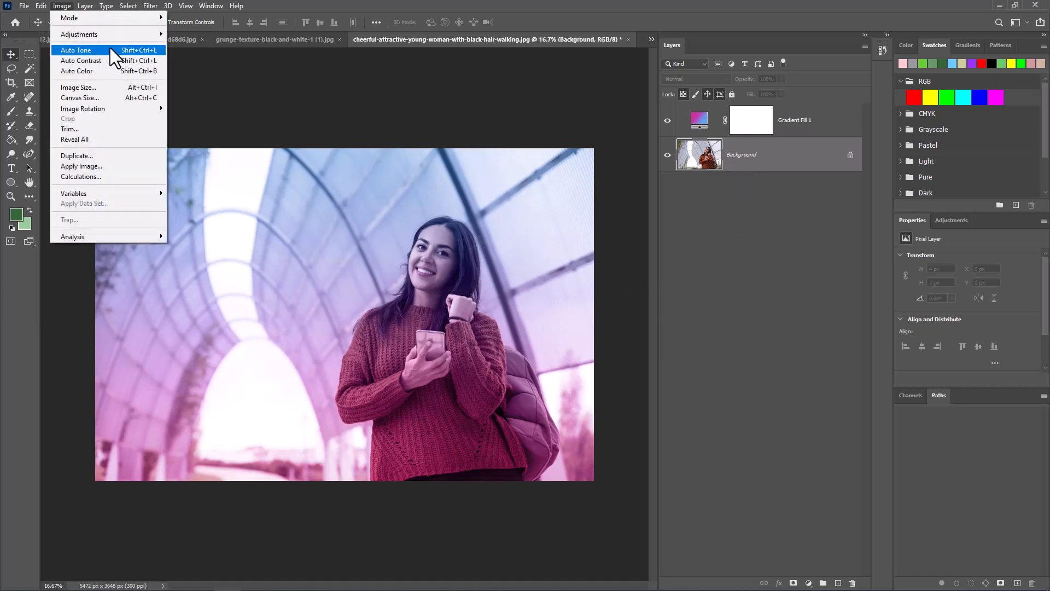
mouse_move(116, 35)
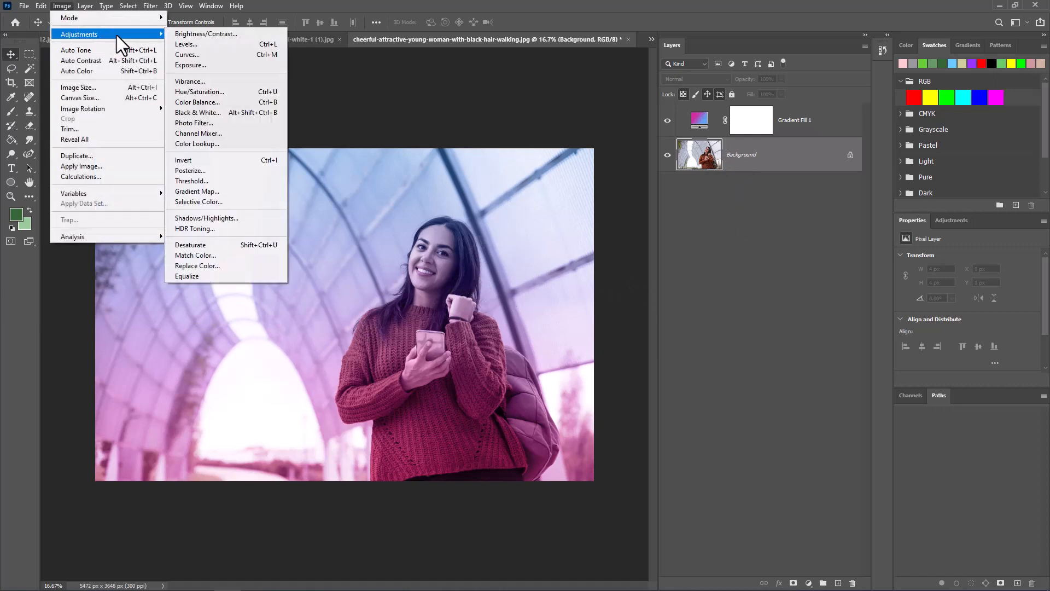
click(261, 247)
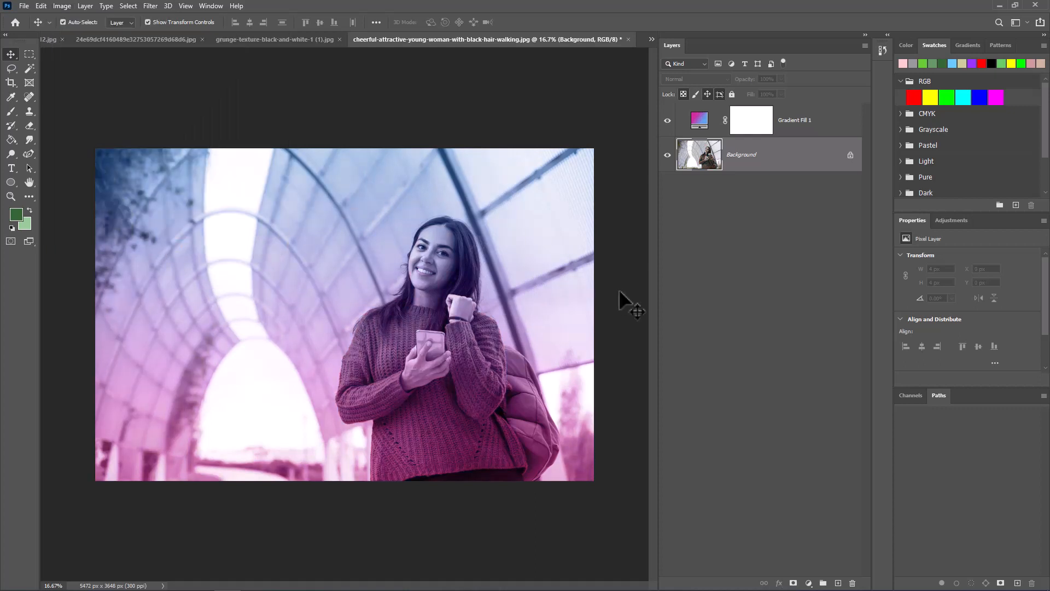
click(668, 120)
click(668, 120)
Copy the black-and-white grunge texture image into the portrait document, between the gradient fill and the Background layer
click(268, 38)
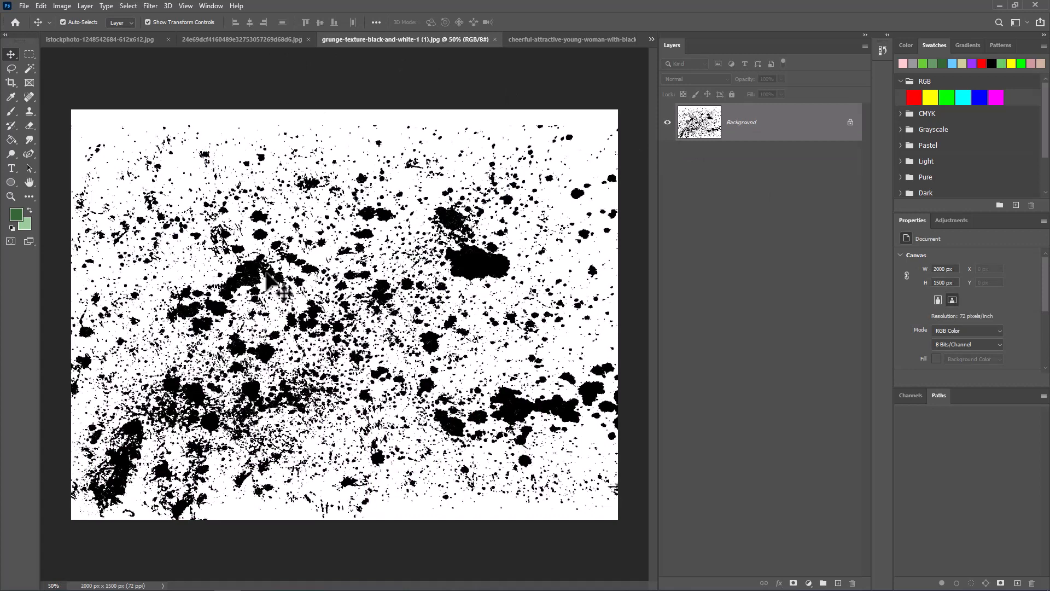
click(536, 37)
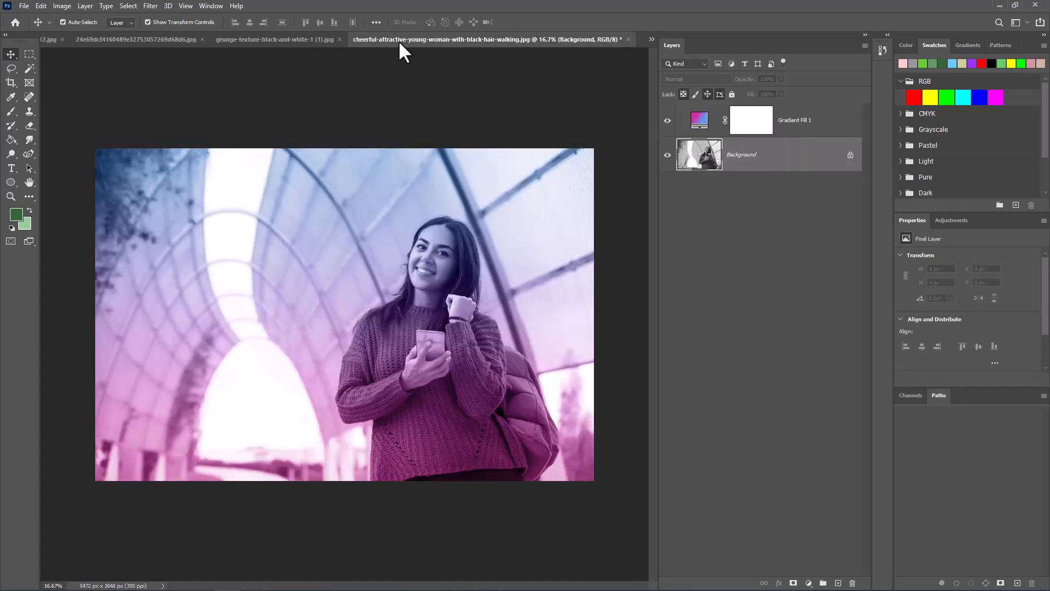
click(297, 40)
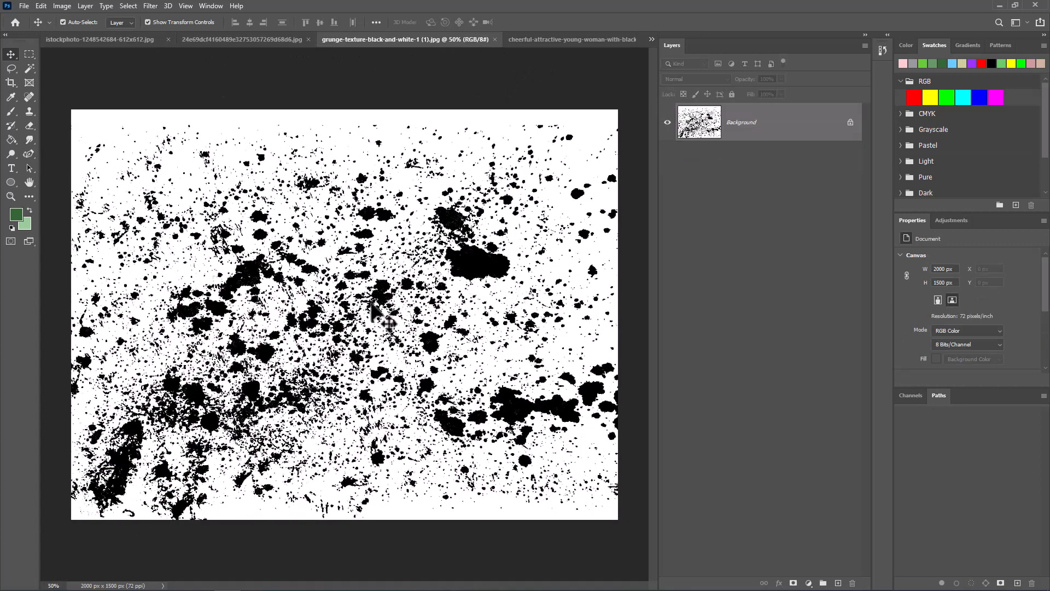
drag(398, 232, 427, 276)
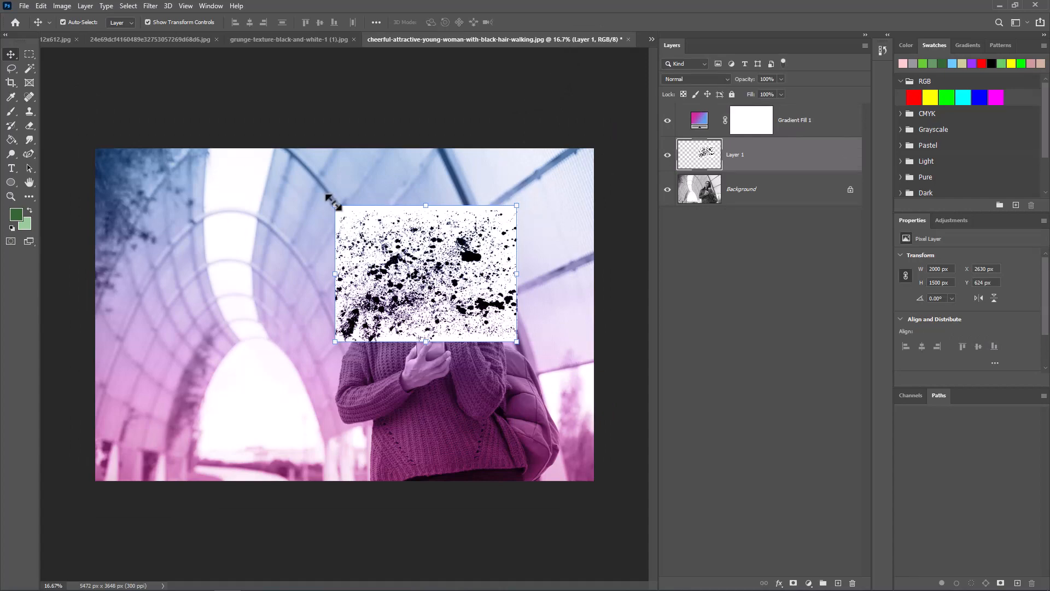
Scale the grunge texture up to about 6157 × 4618 px and position it so it covers the whole canvas
drag(331, 200, 77, 82)
drag(516, 340, 658, 500)
drag(405, 190, 363, 234)
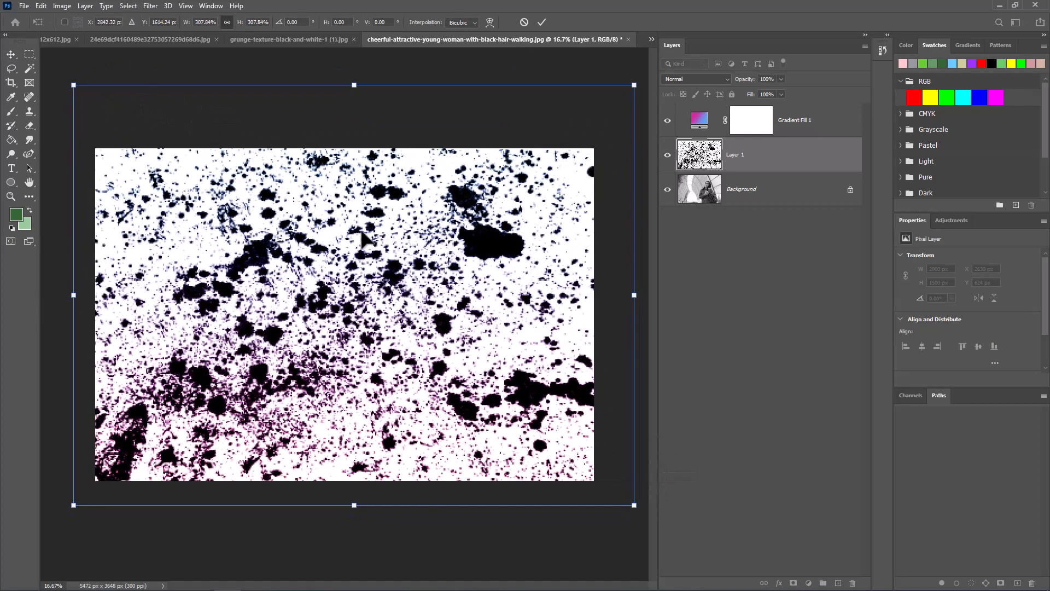
key(Return)
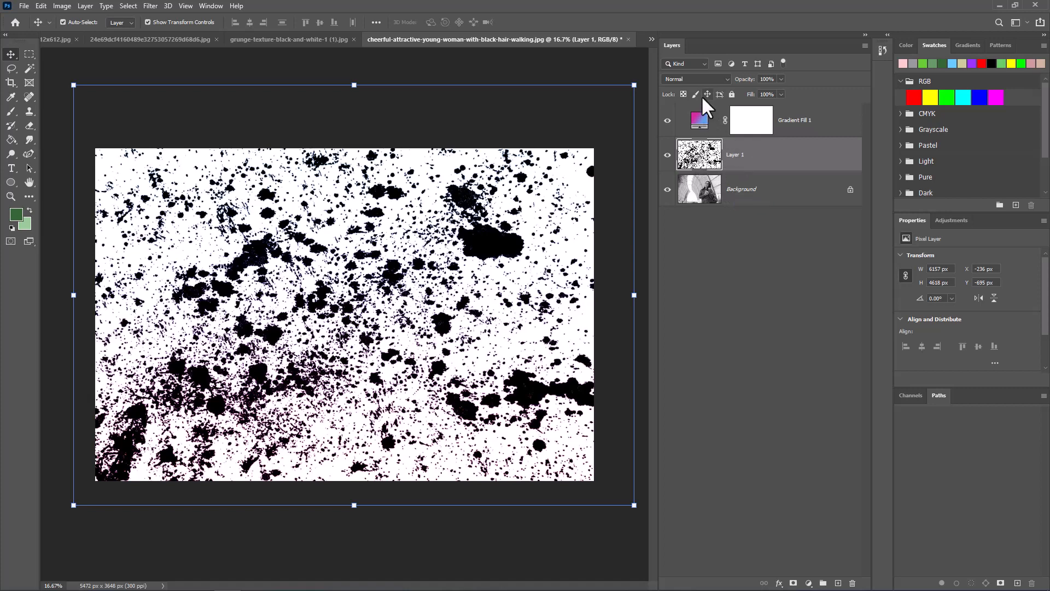
Set the grunge texture layer's blend mode to Darken and its opacity to 17%
click(711, 78)
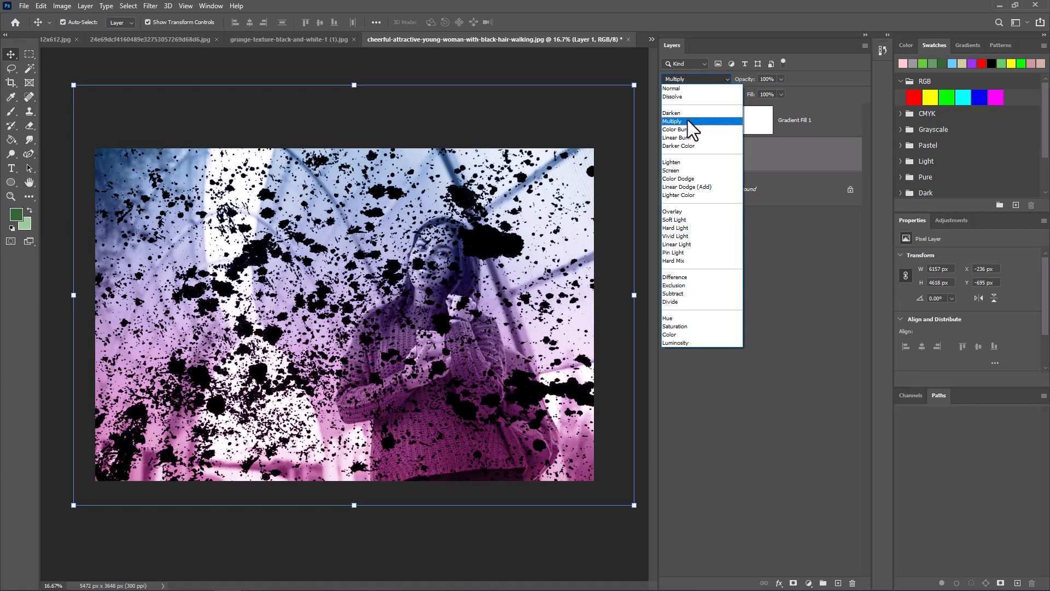
click(687, 113)
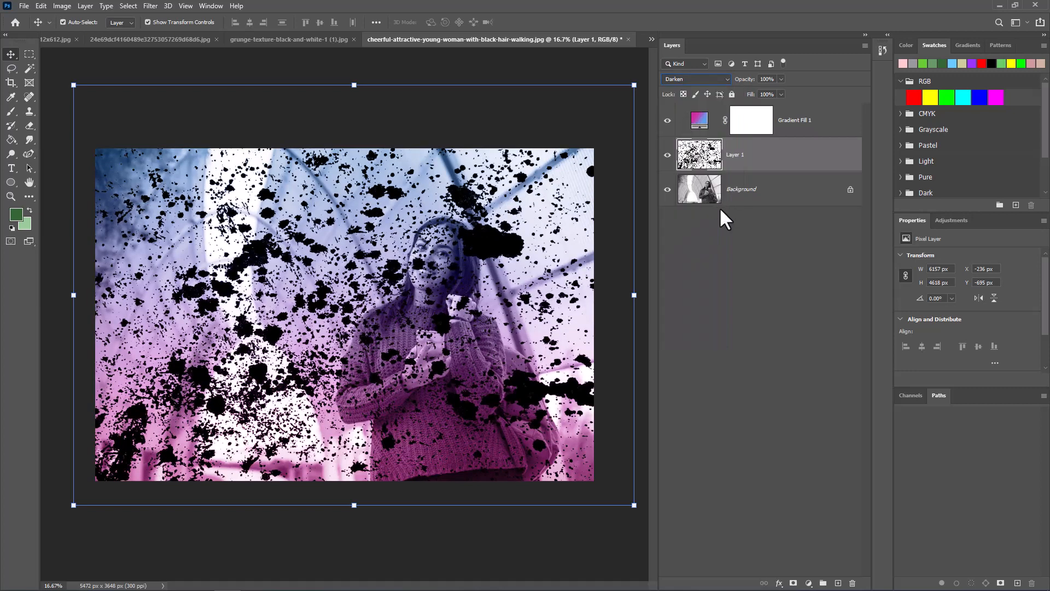
click(780, 79)
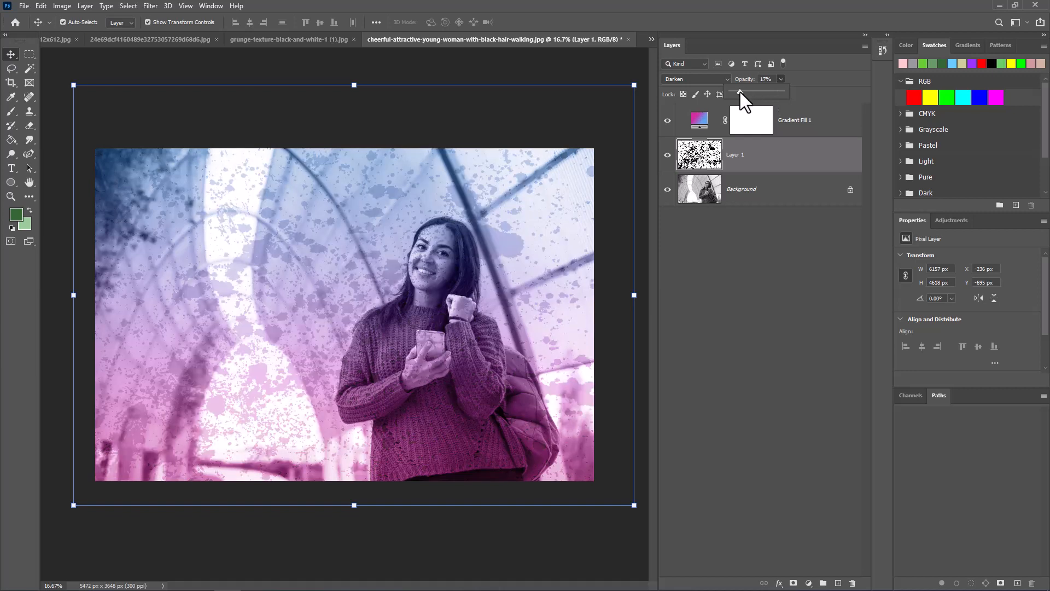
click(785, 240)
Select the woman on the Background layer with Select Subject and copy her to a new layer
click(719, 193)
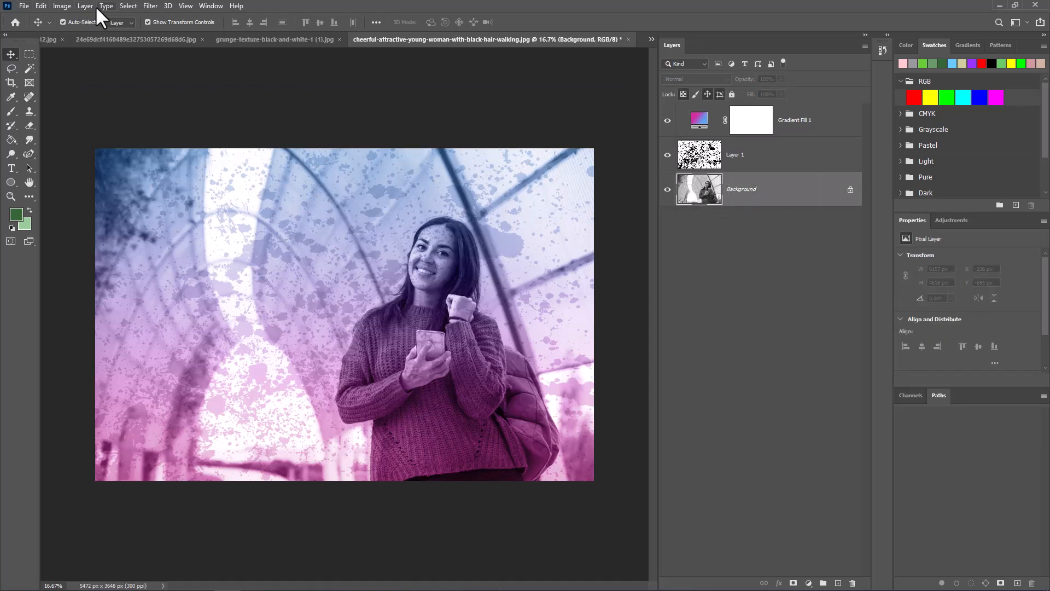
click(128, 5)
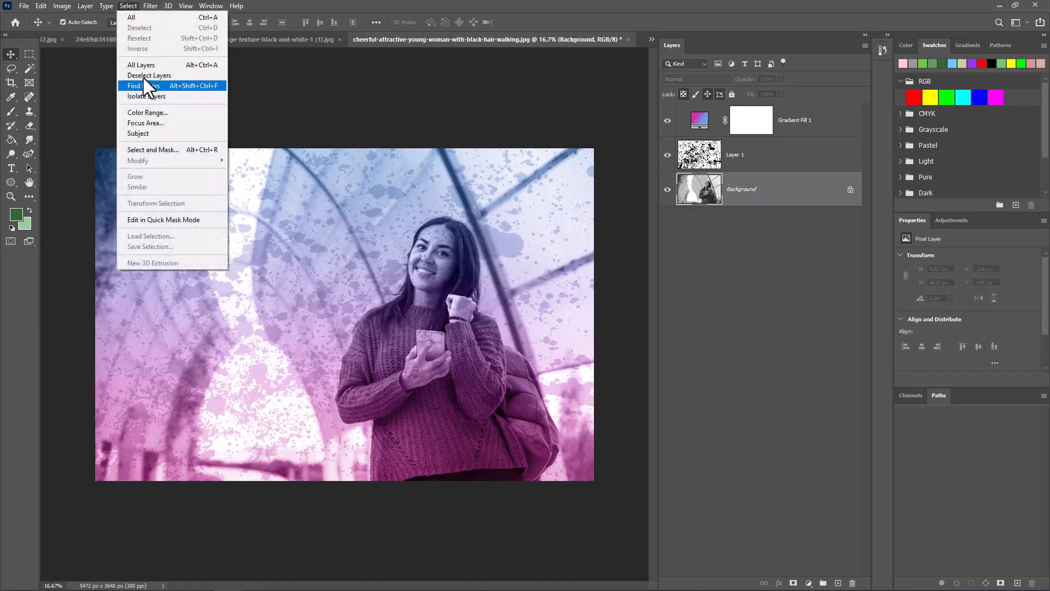
click(159, 133)
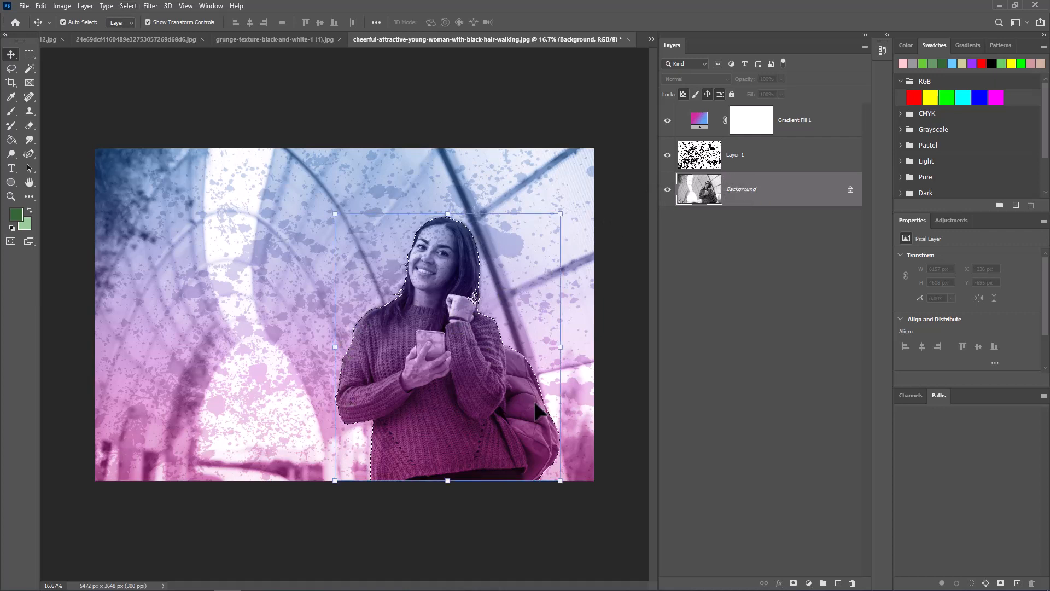
click(83, 7)
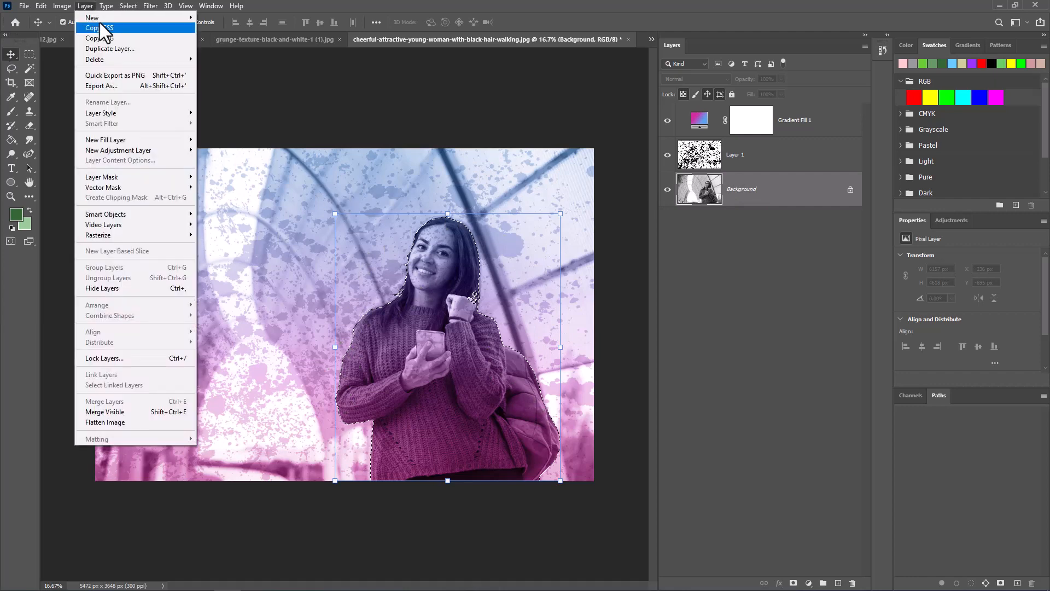
mouse_move(137, 22)
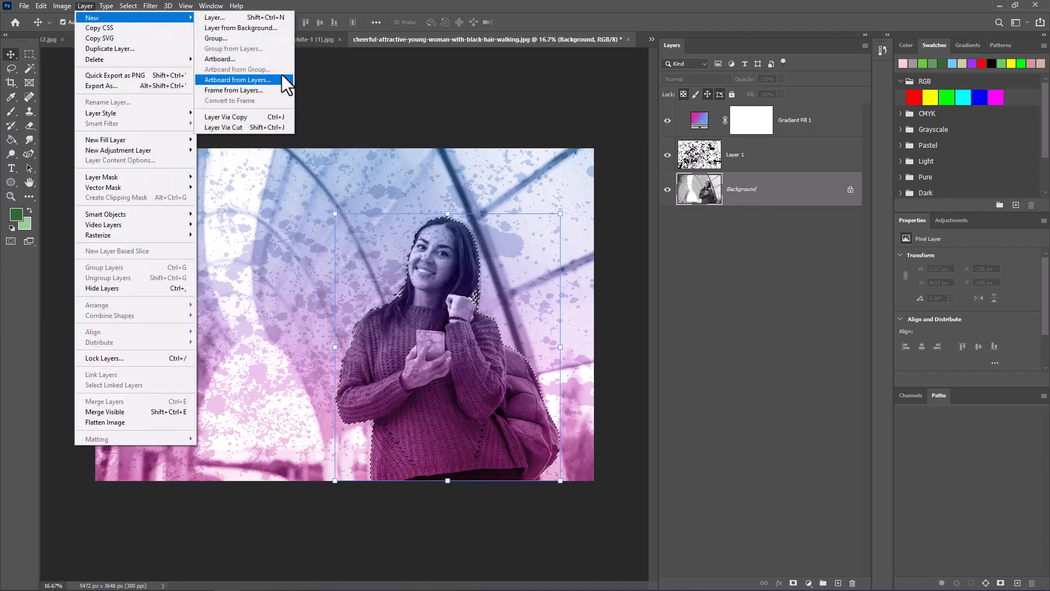
click(270, 119)
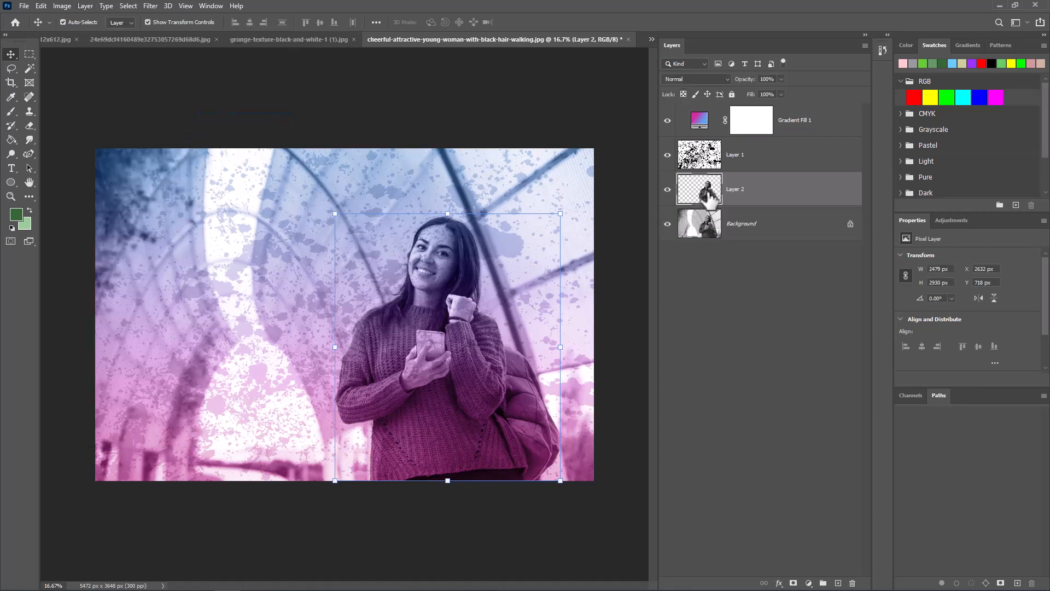
Toggle the Background layer's visibility and hide the gradient fill layer to inspect the woman's cutout
click(667, 224)
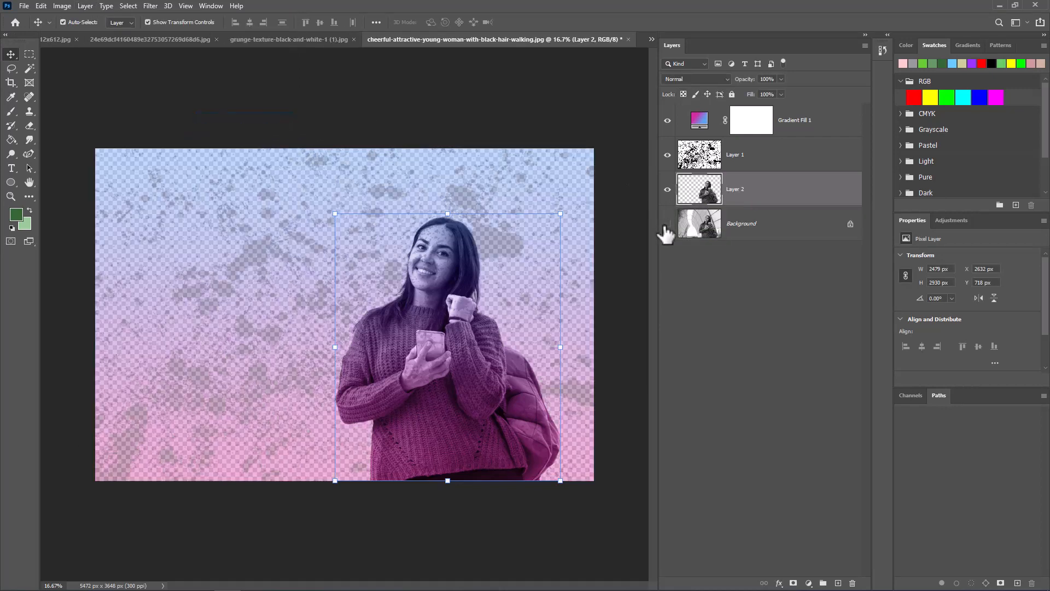
click(668, 224)
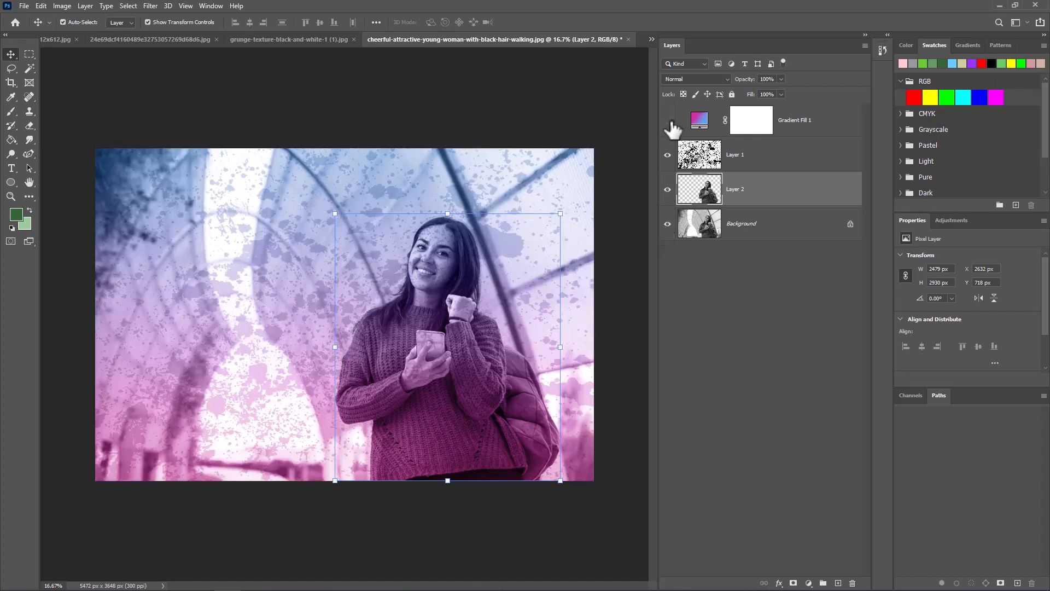
click(667, 120)
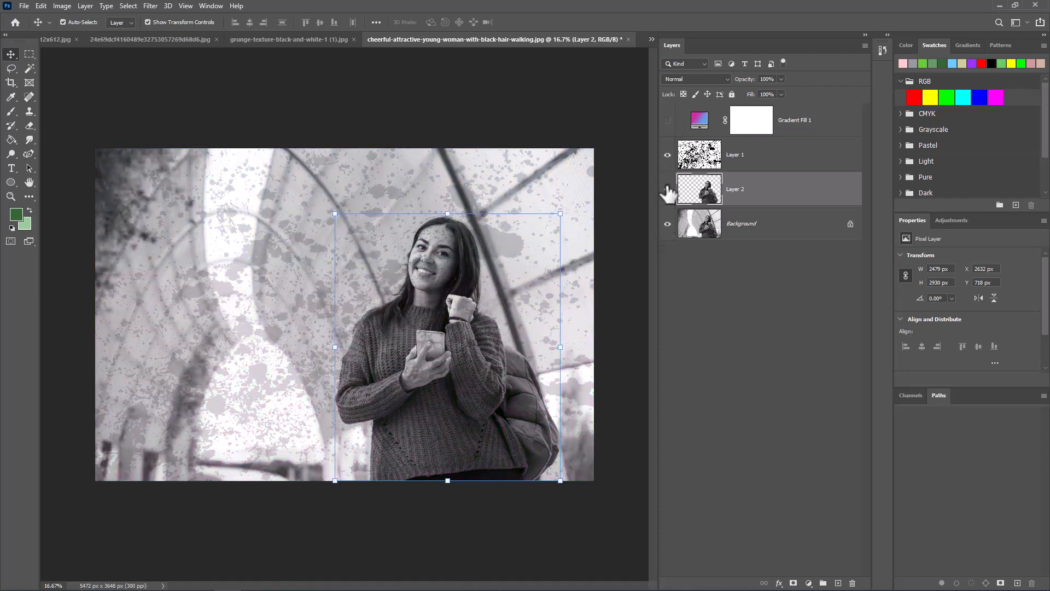
click(668, 223)
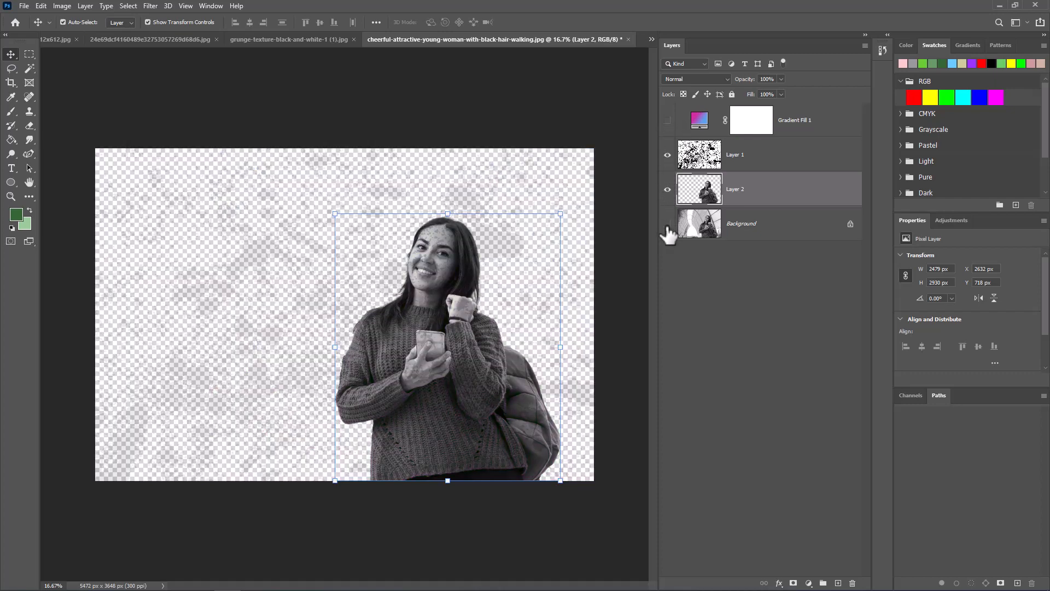
Show the Background layer again and clip the grunge texture layer to the woman's cutout layer
click(667, 223)
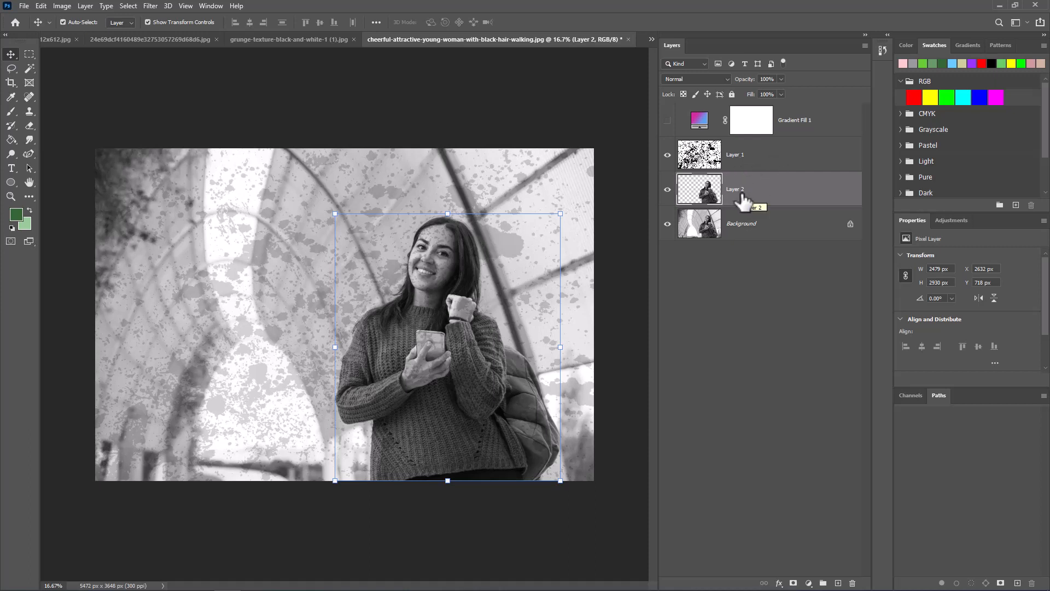
click(751, 162)
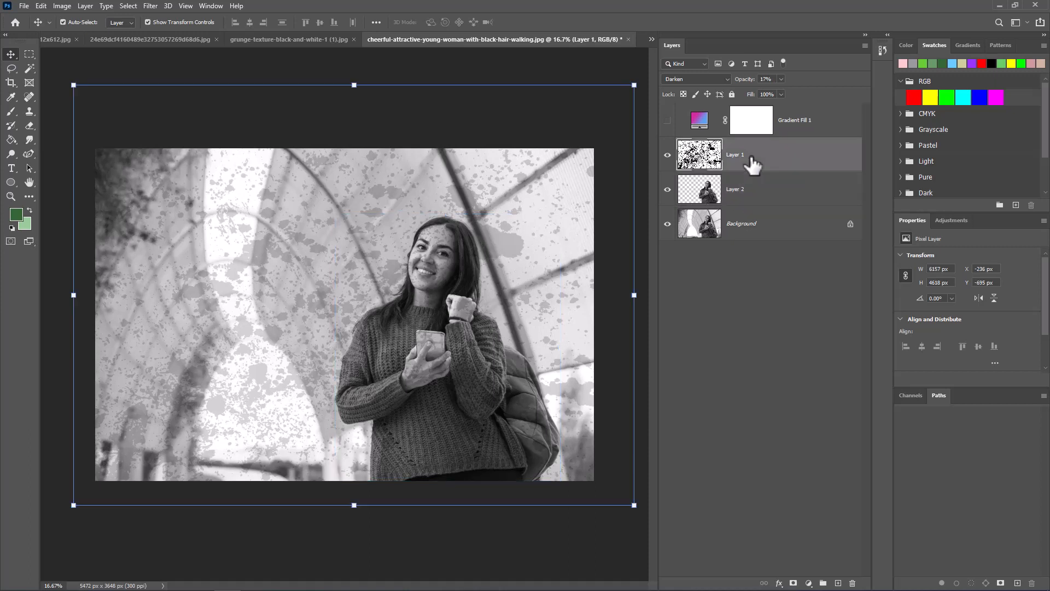
right_click(747, 159)
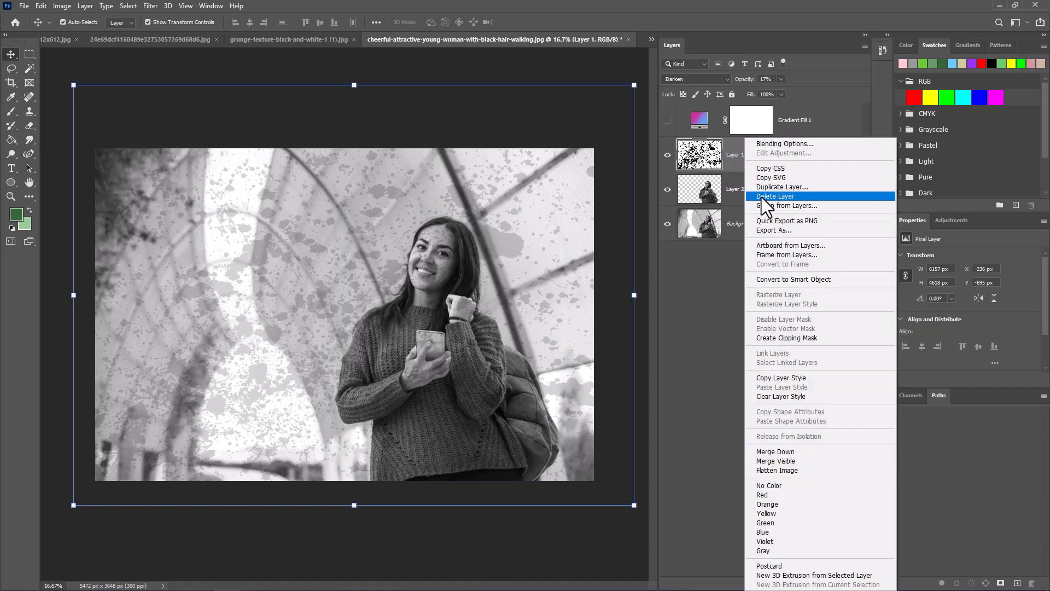
click(804, 338)
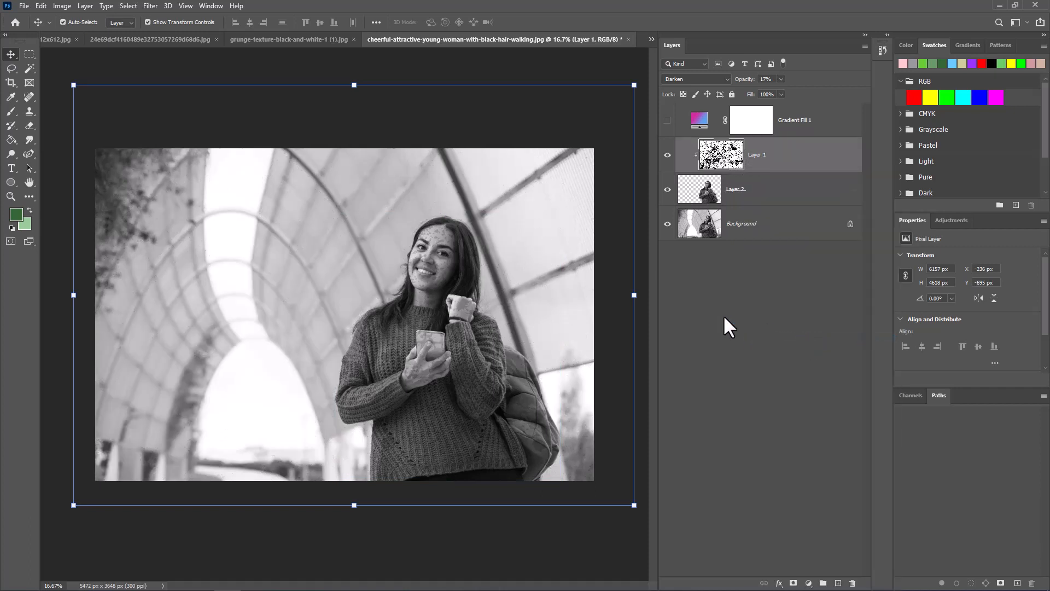
scroll(464, 268, up, 10)
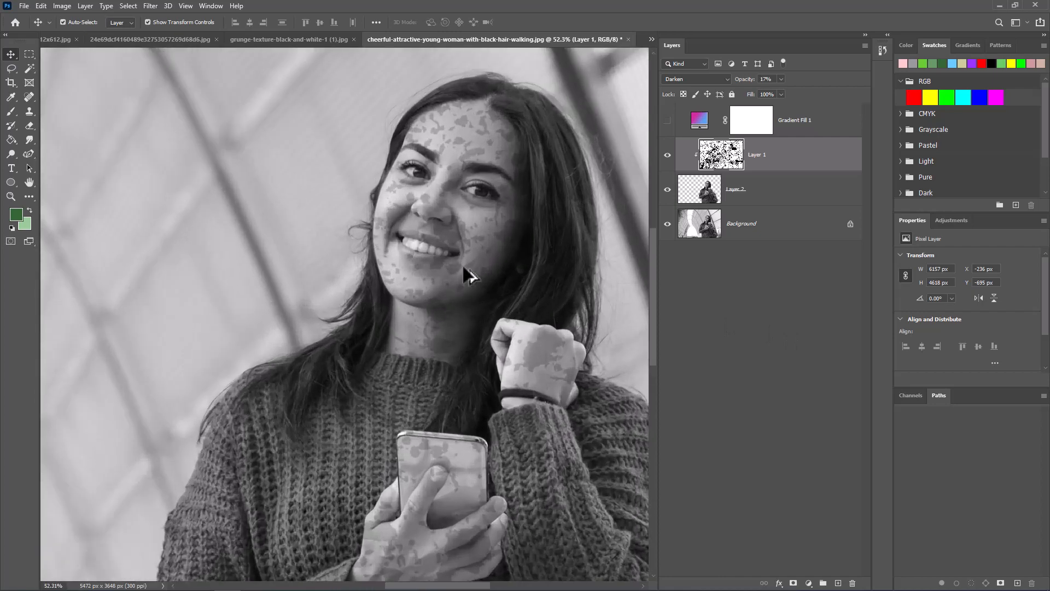
scroll(497, 264, up, 1)
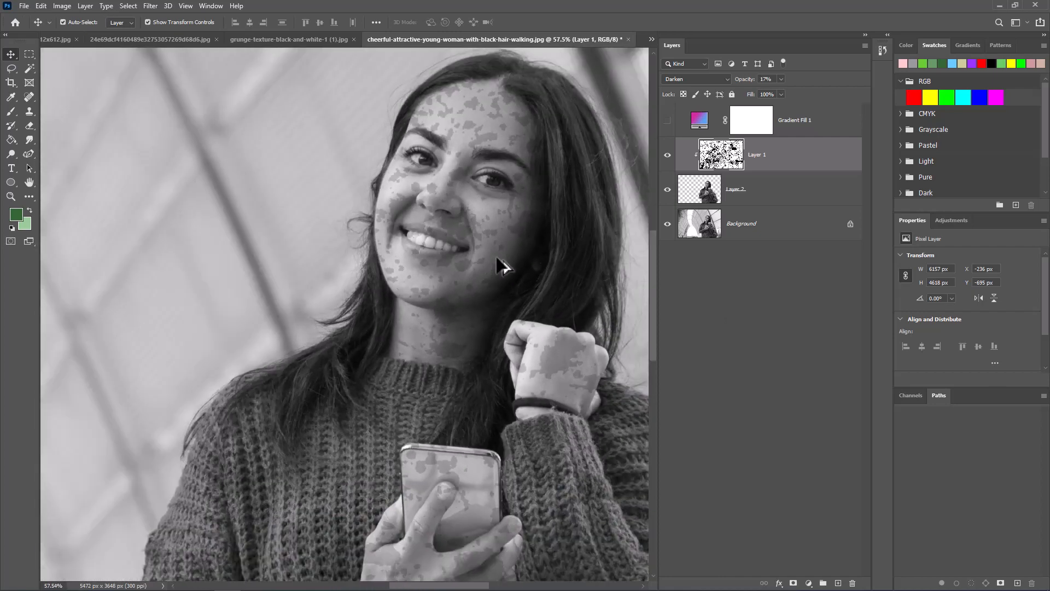
Set the clipped grunge texture layer's opacity to 45%
scroll(498, 262, down, 5)
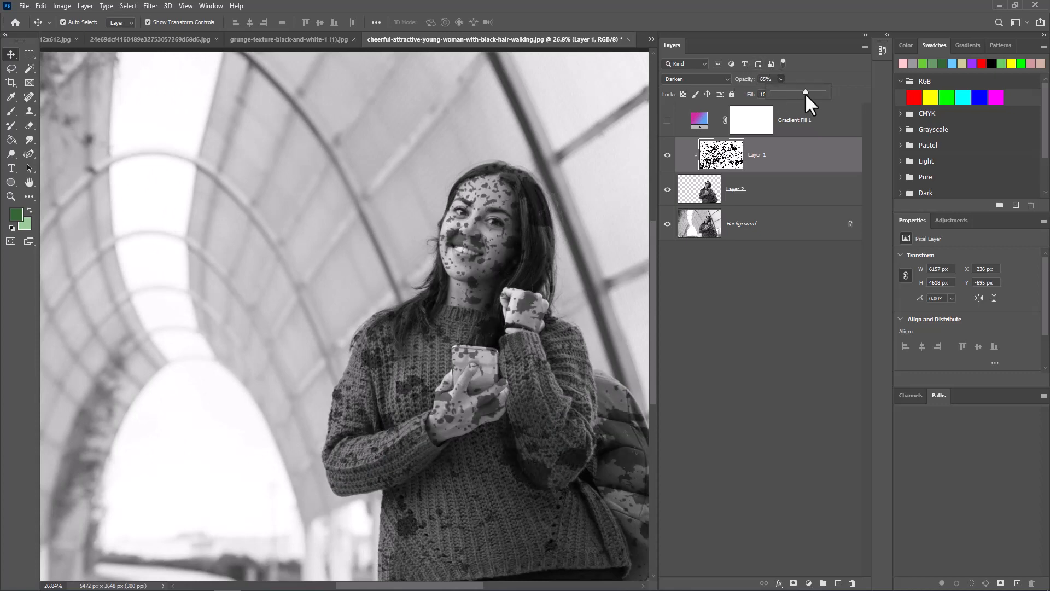
drag(795, 93, 795, 93)
scroll(499, 241, down, 3)
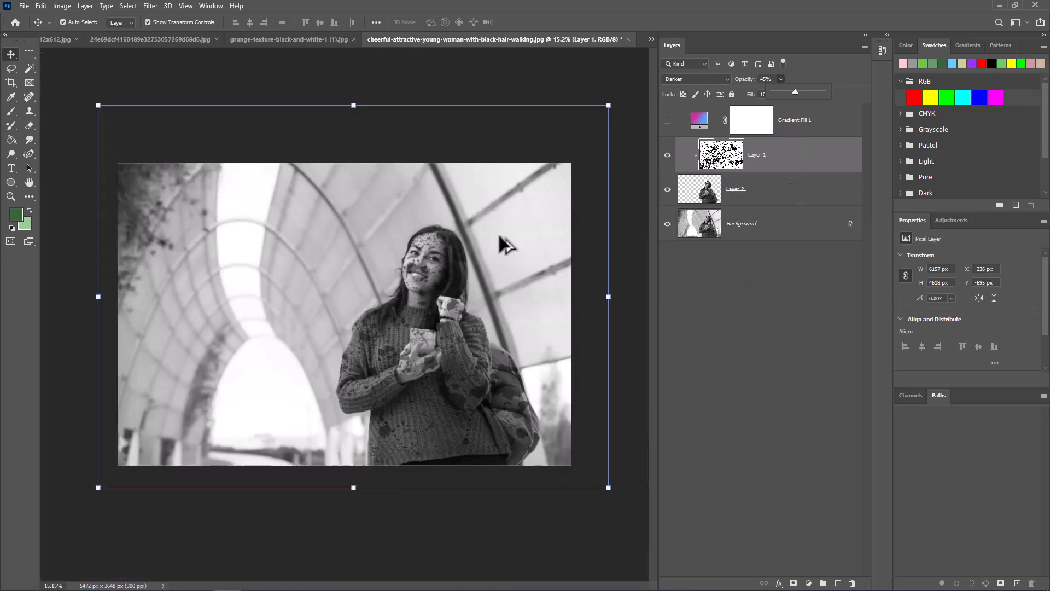
Delete the clipped grunge texture layer above the woman's cutout
click(762, 191)
click(776, 164)
key(Delete)
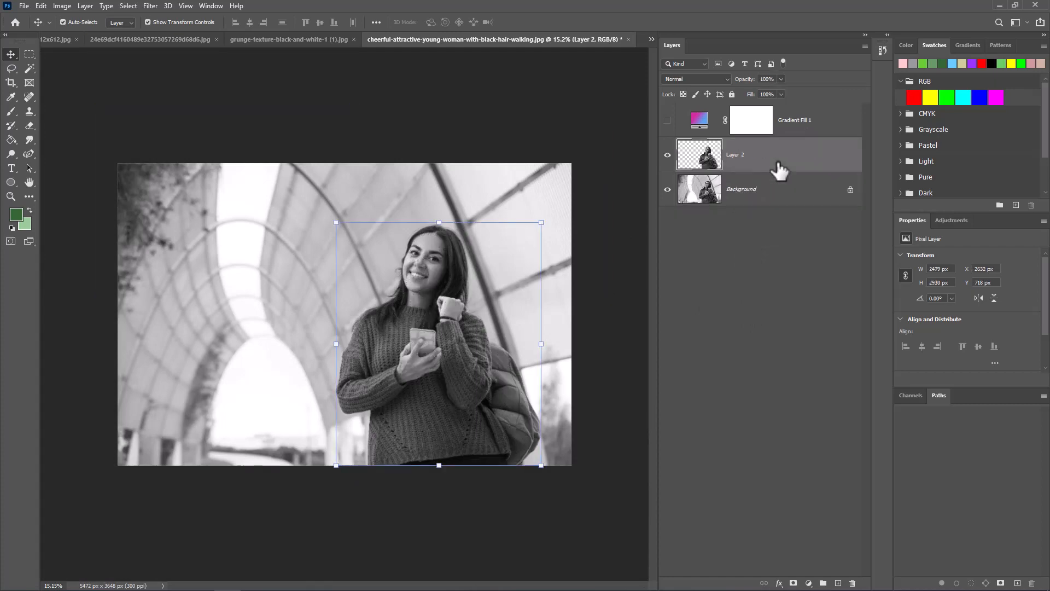
Bring the black-and-white wavy stripe image into the portrait document and scale it to about 4412 × 2984 px over the woman
click(270, 39)
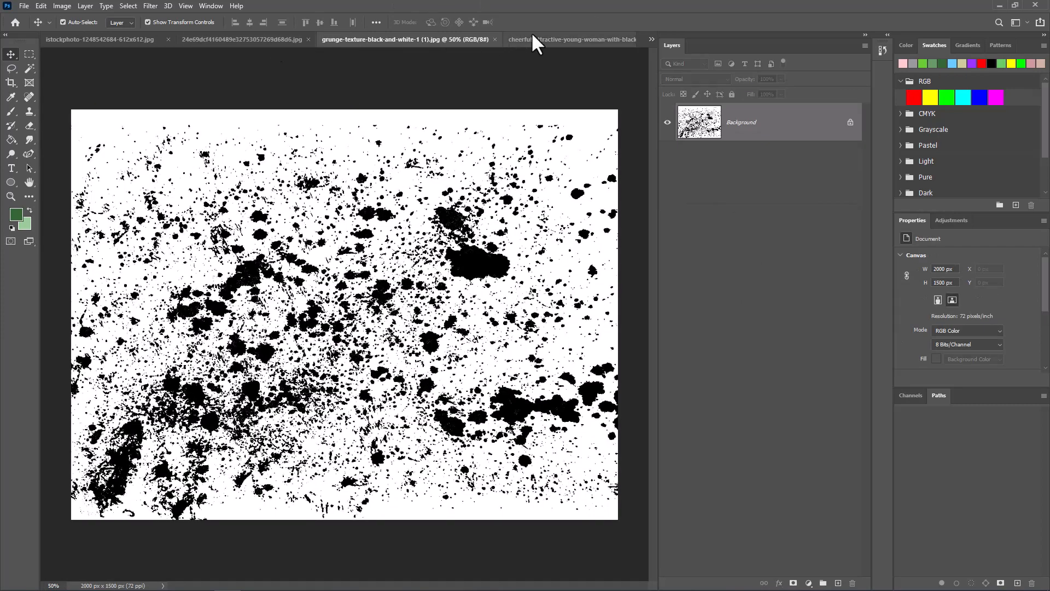
click(403, 38)
click(64, 39)
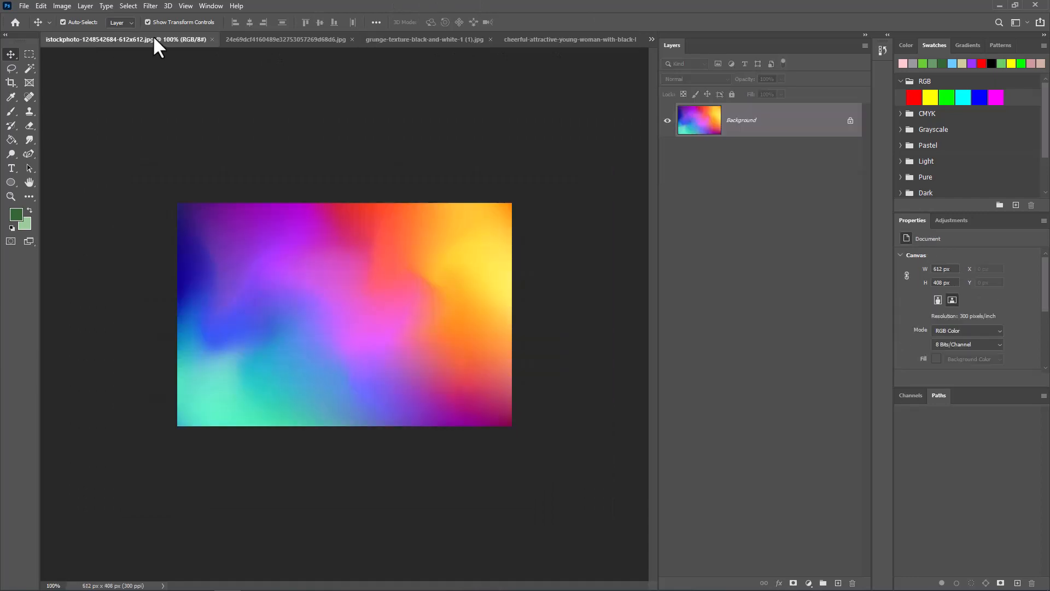
click(273, 39)
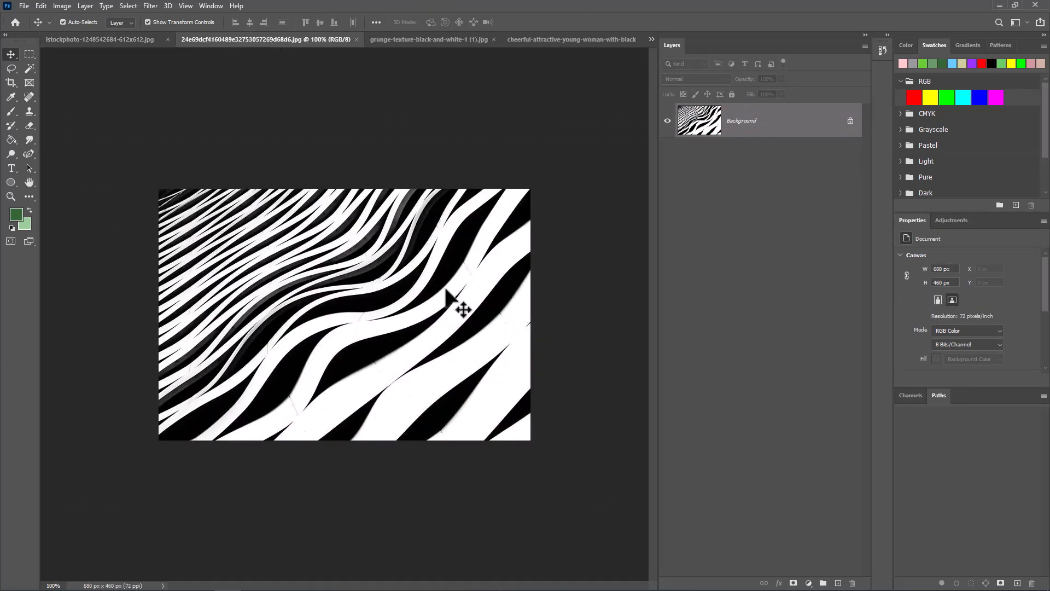
drag(448, 291, 645, 470)
key(ctrl+t)
drag(495, 367, 377, 344)
key(Return)
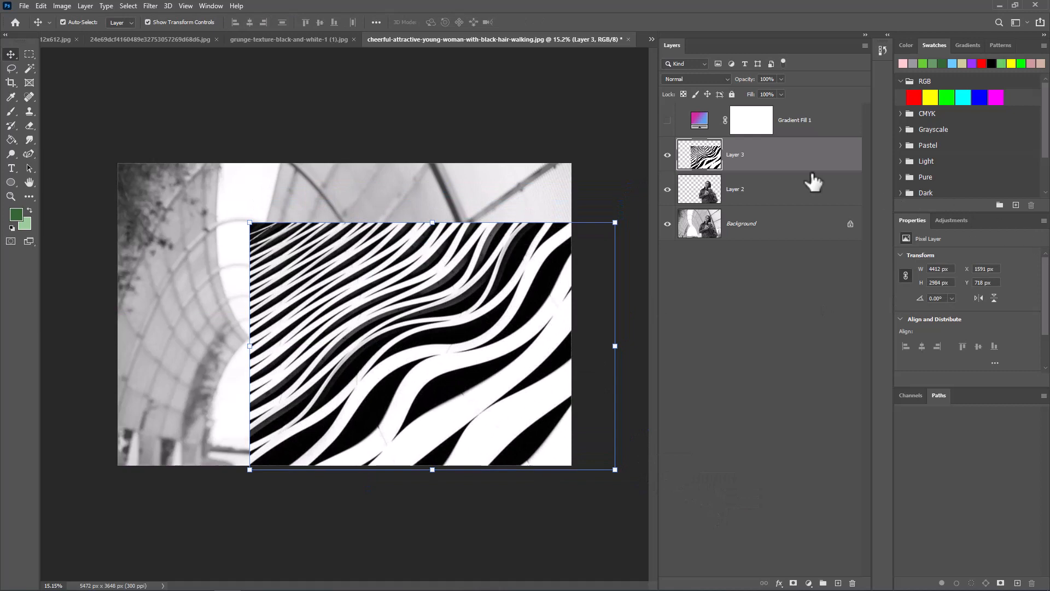
Clip the stripe layer to the woman's cutout and set its blend mode to Lighten
right_click(764, 160)
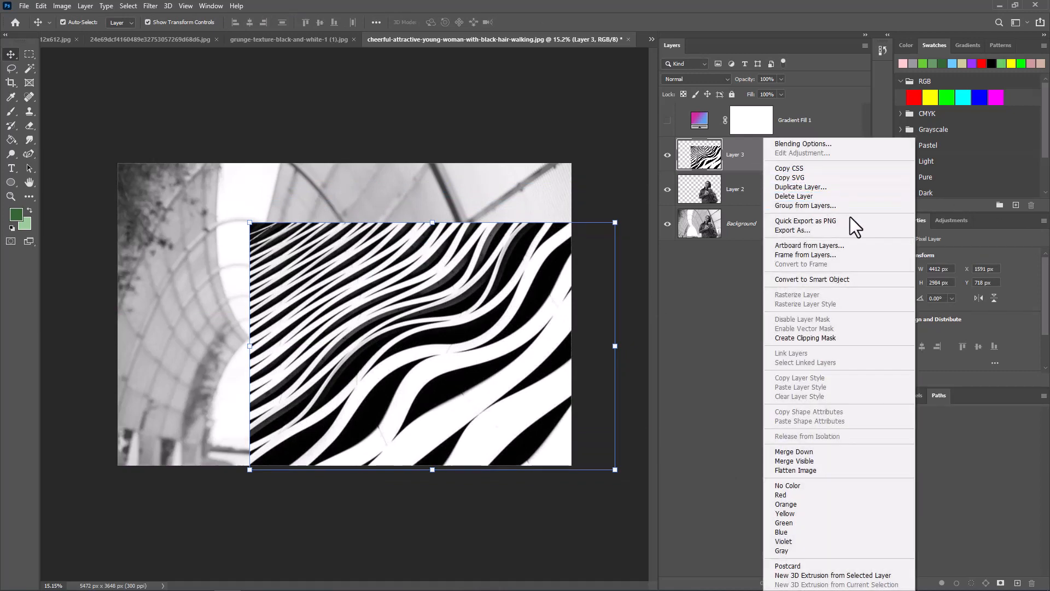
click(805, 338)
click(712, 79)
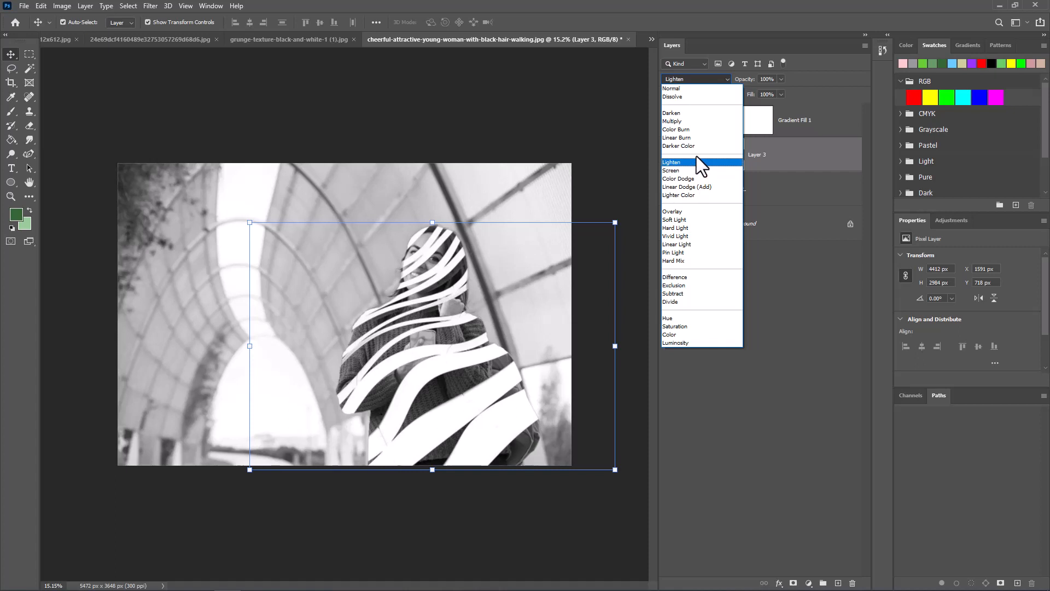
click(688, 162)
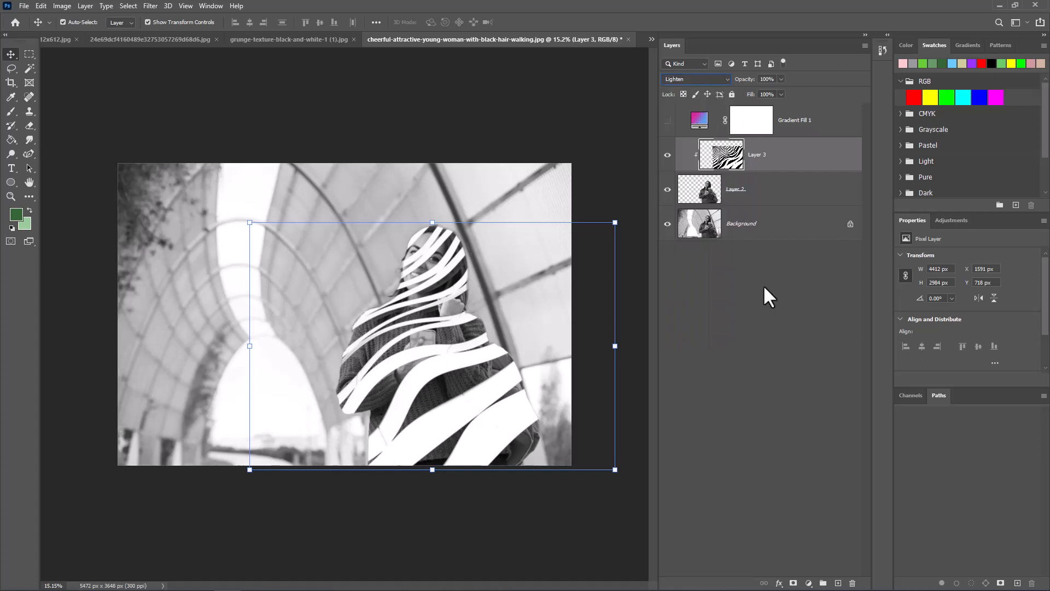
click(786, 321)
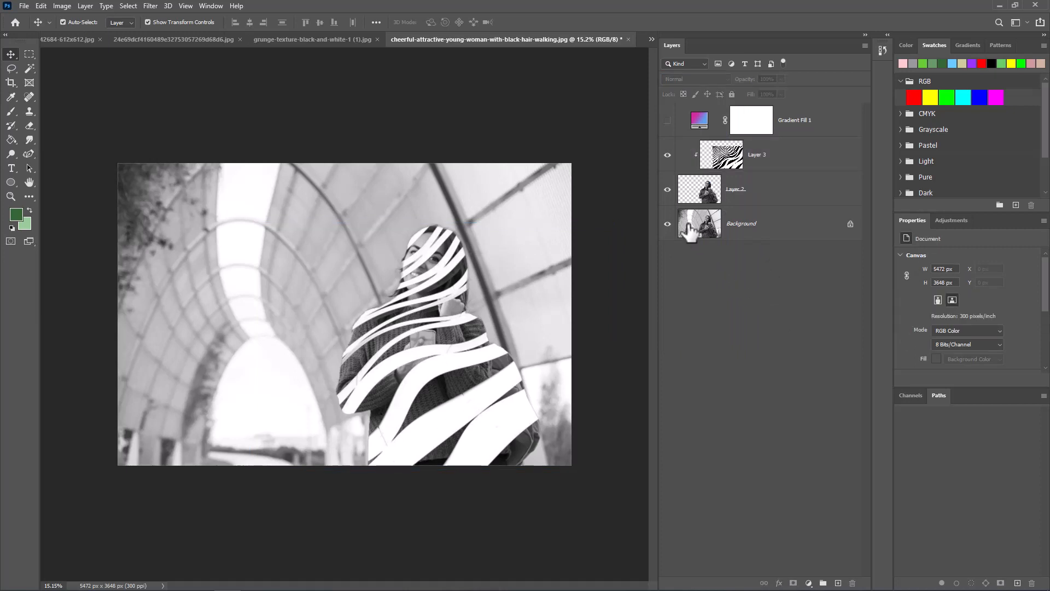
Hide the Background layer and leave the striped cutout of the woman shown
click(667, 189)
click(667, 224)
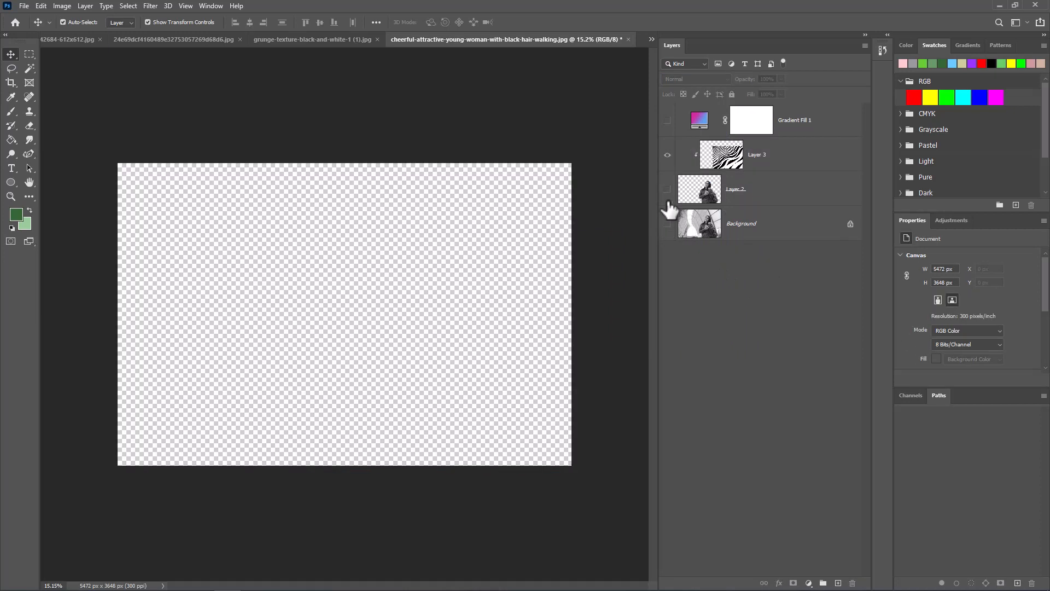
click(667, 190)
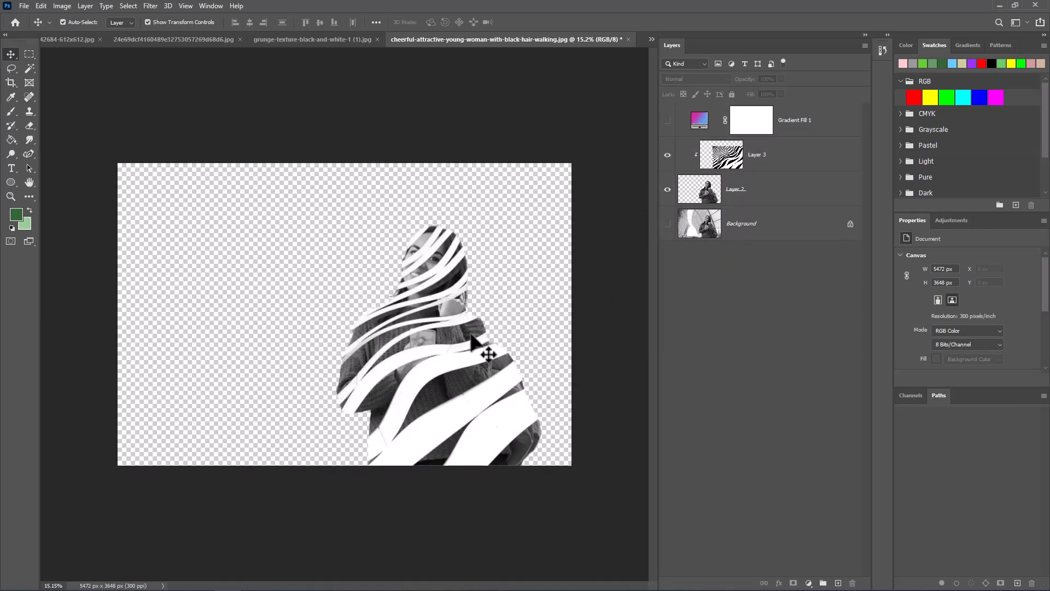
Add a Solid Color fill layer in white (#ffffff)
click(83, 5)
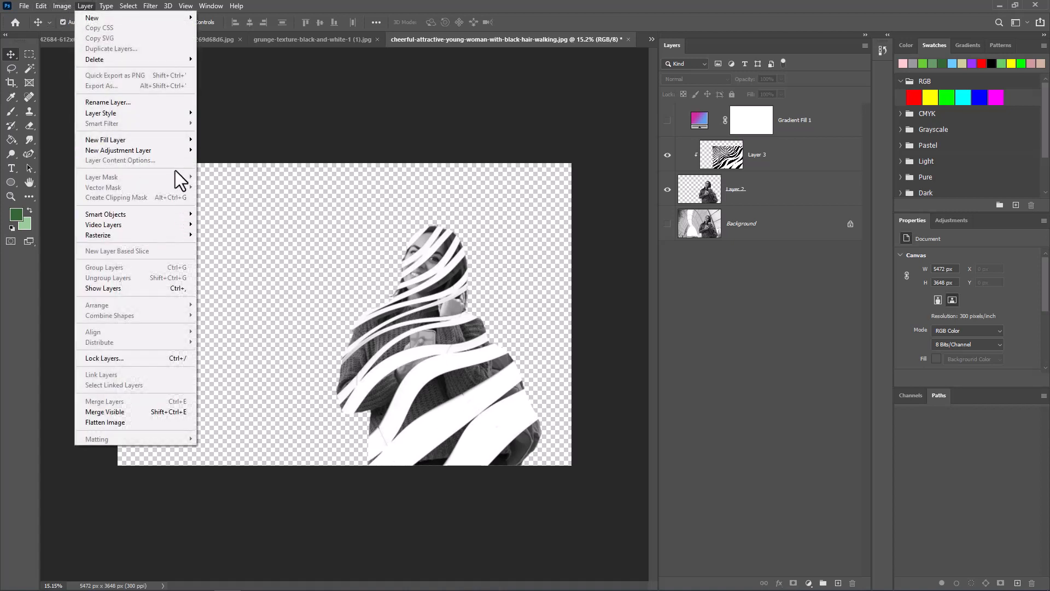
mouse_move(178, 141)
click(212, 140)
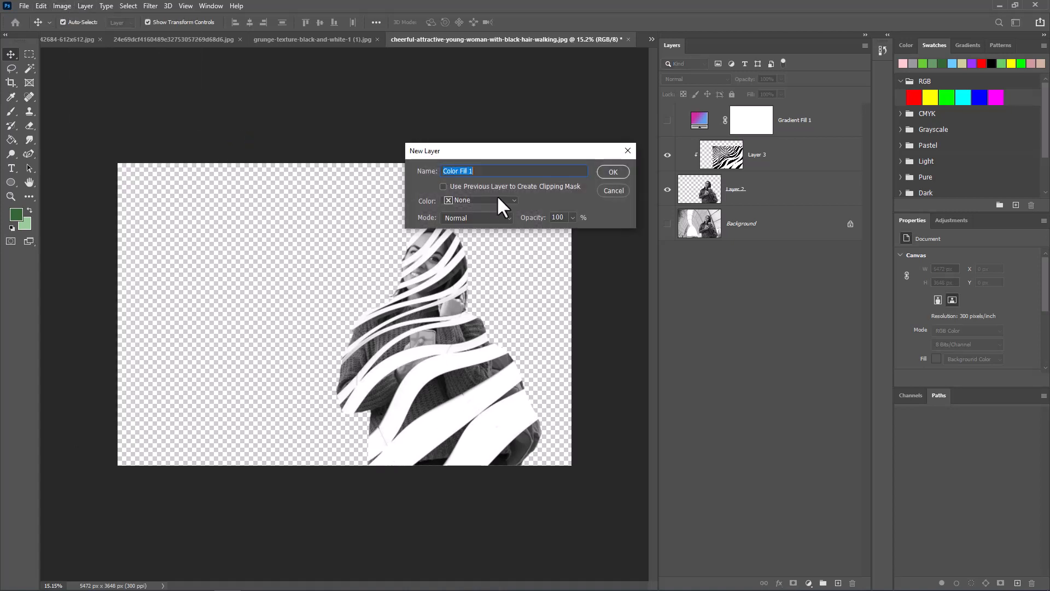
click(619, 172)
drag(438, 200, 368, 117)
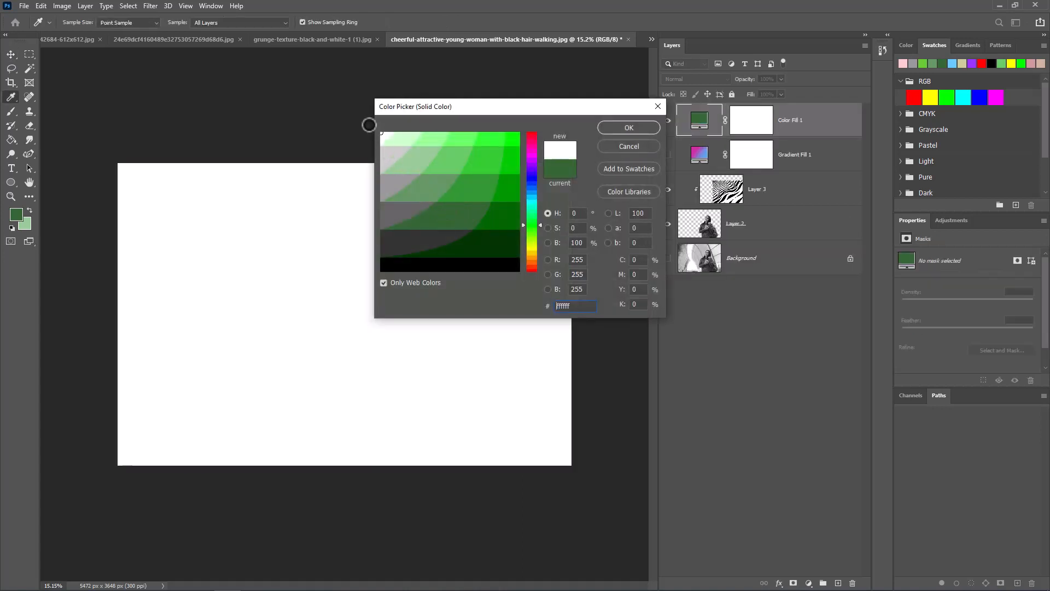
click(618, 130)
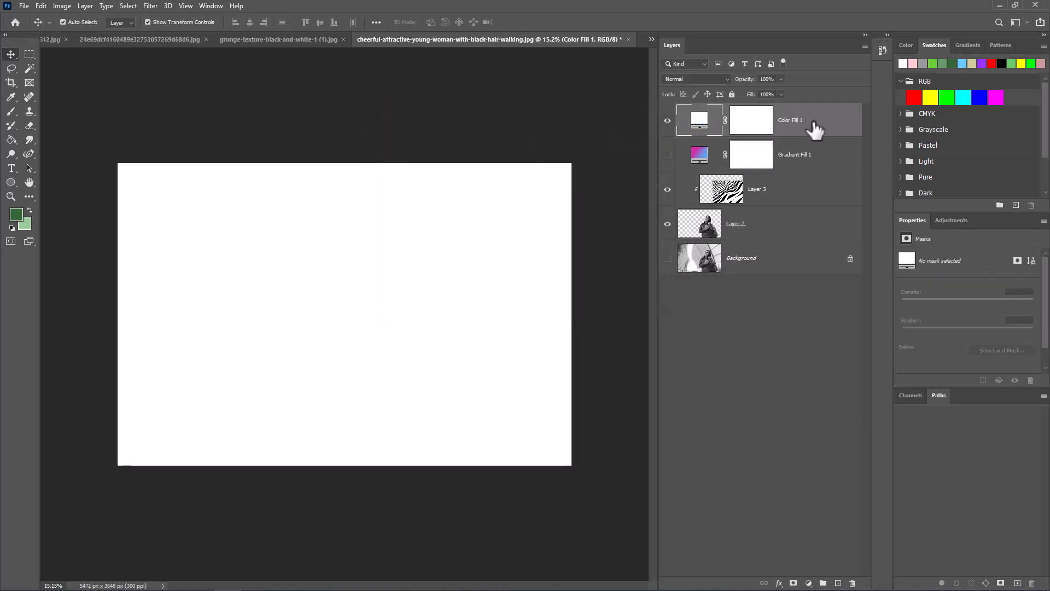
Move the white color fill layer beneath the woman's cutout and show the gradient fill layer
drag(814, 130, 796, 234)
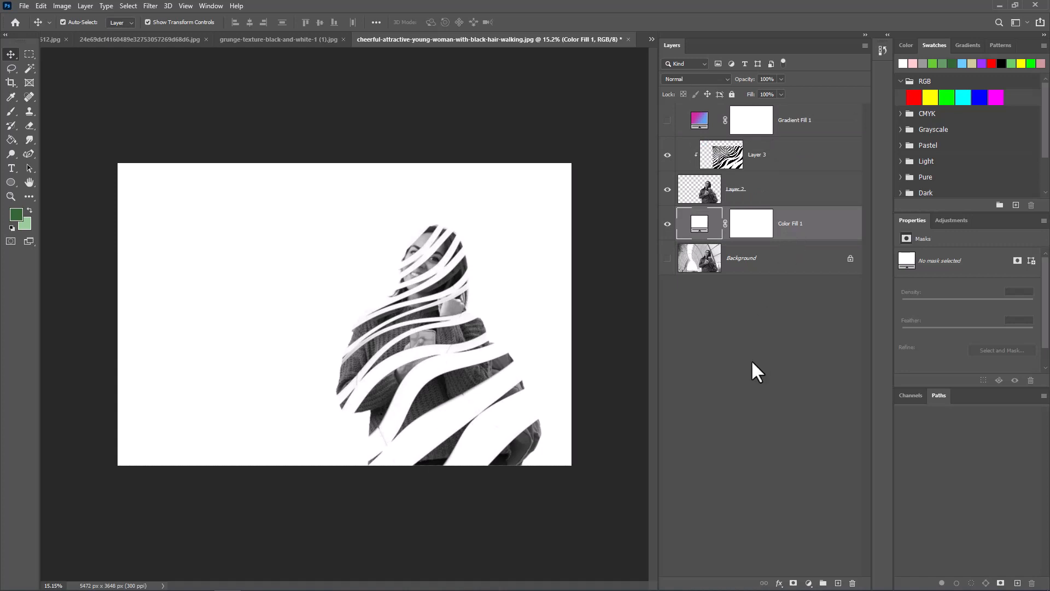
click(739, 424)
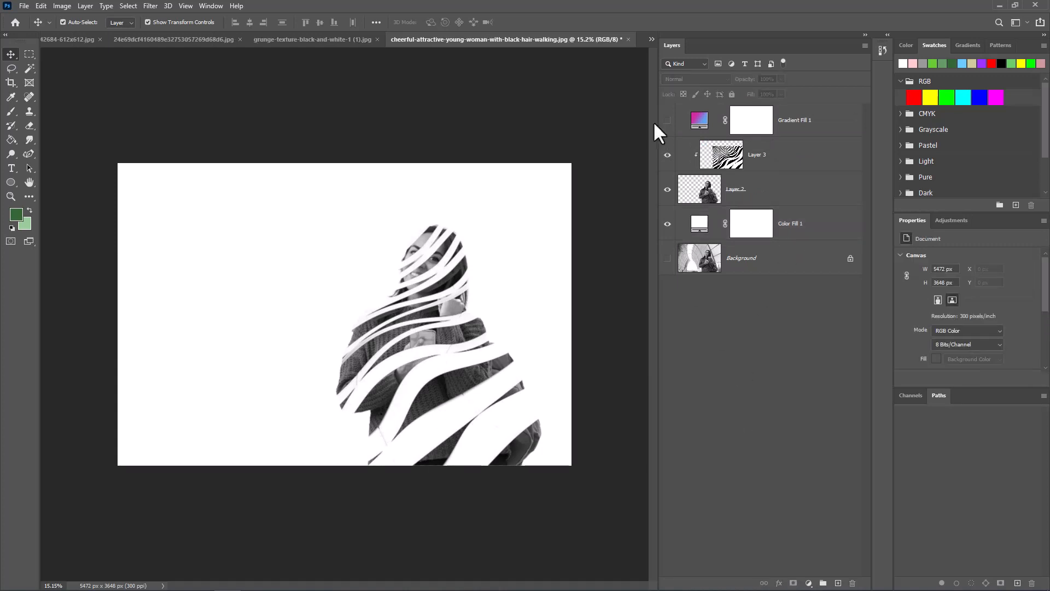
click(668, 121)
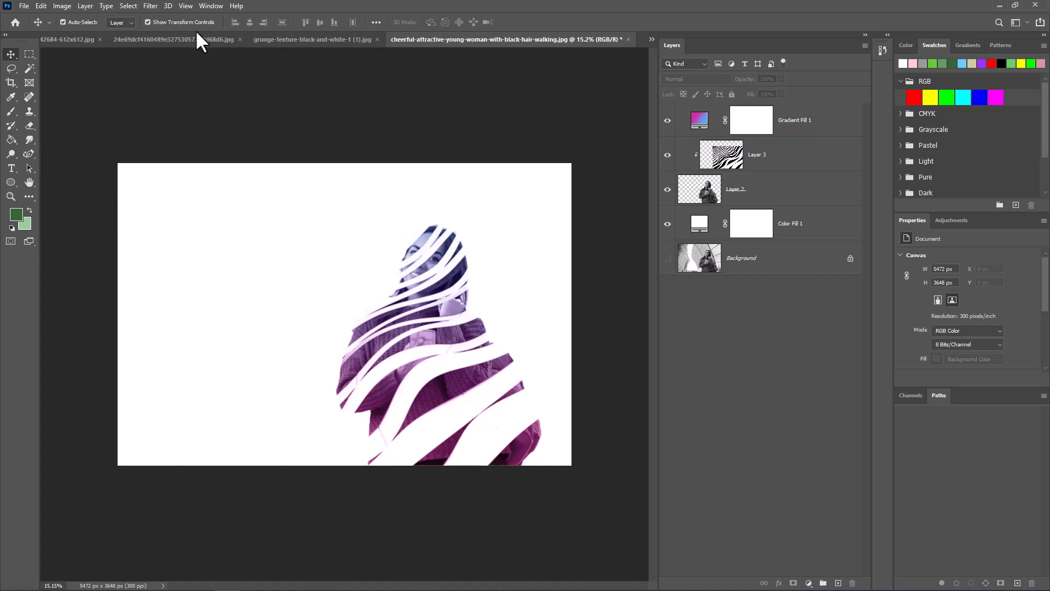
Delete all layers above the Background, show the Background and revert the document to its original color photo
click(829, 125)
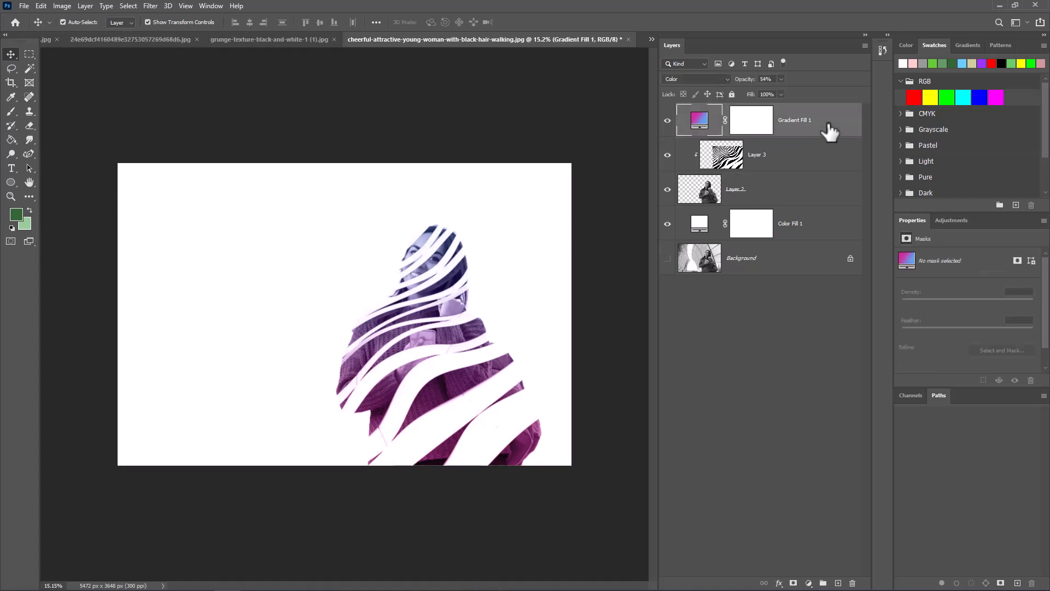
key(Delete)
key(Delete)
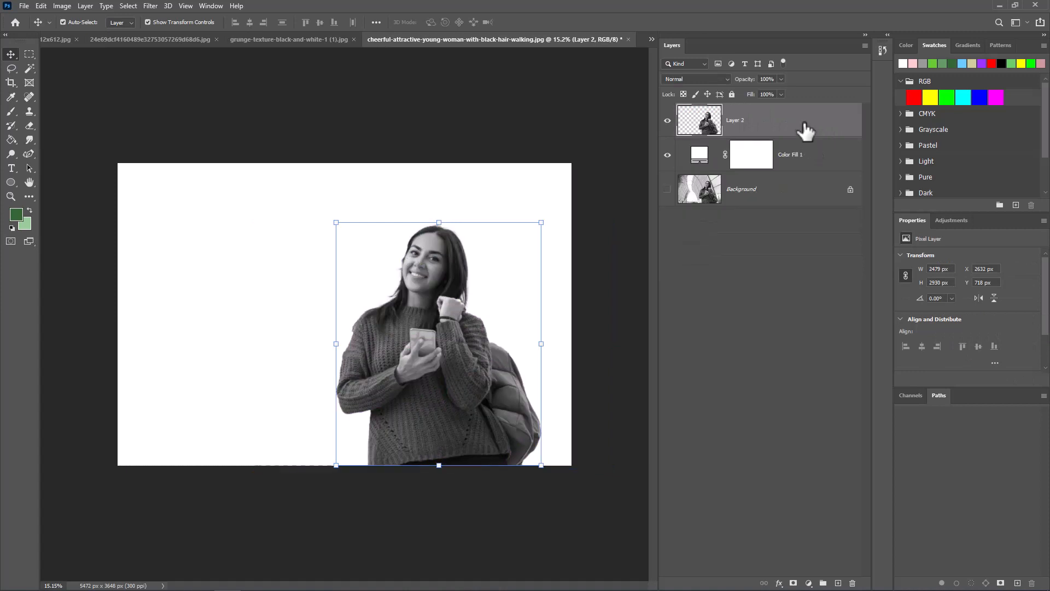
key(Delete)
key(Delete)
click(667, 120)
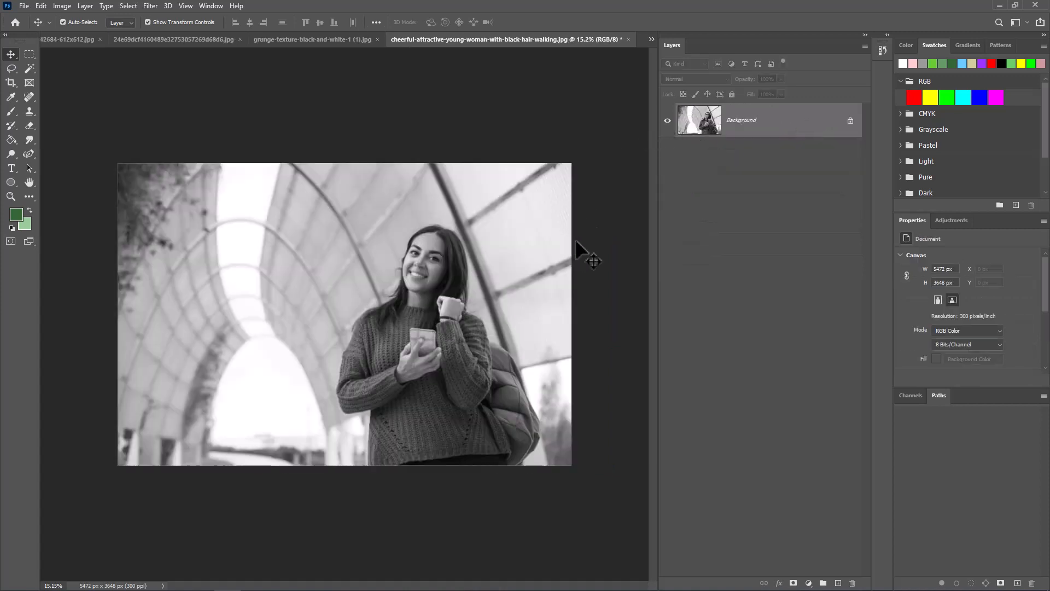
click(28, 7)
click(42, 149)
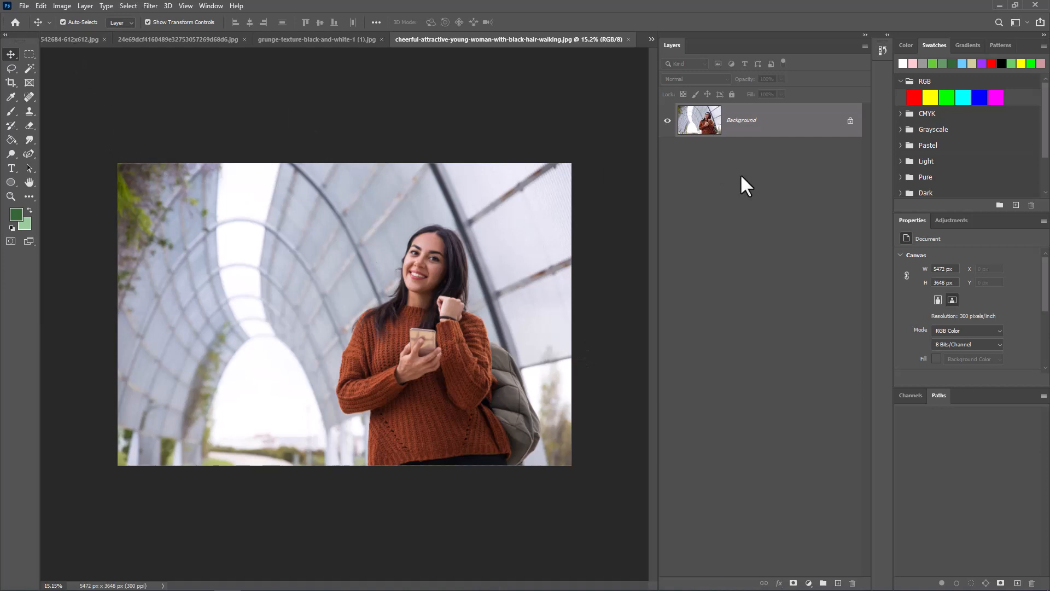
Bring the multicolored gradient image into the portrait document and scale it to about 7174 × 4782 px, centered over the whole canvas
click(62, 40)
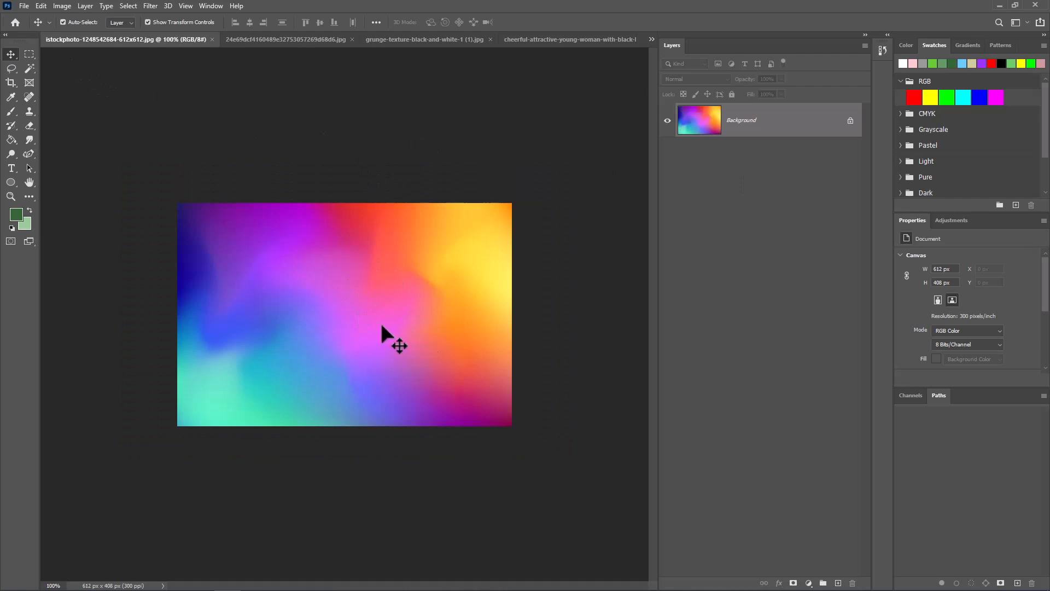
click(527, 39)
drag(527, 39, 362, 280)
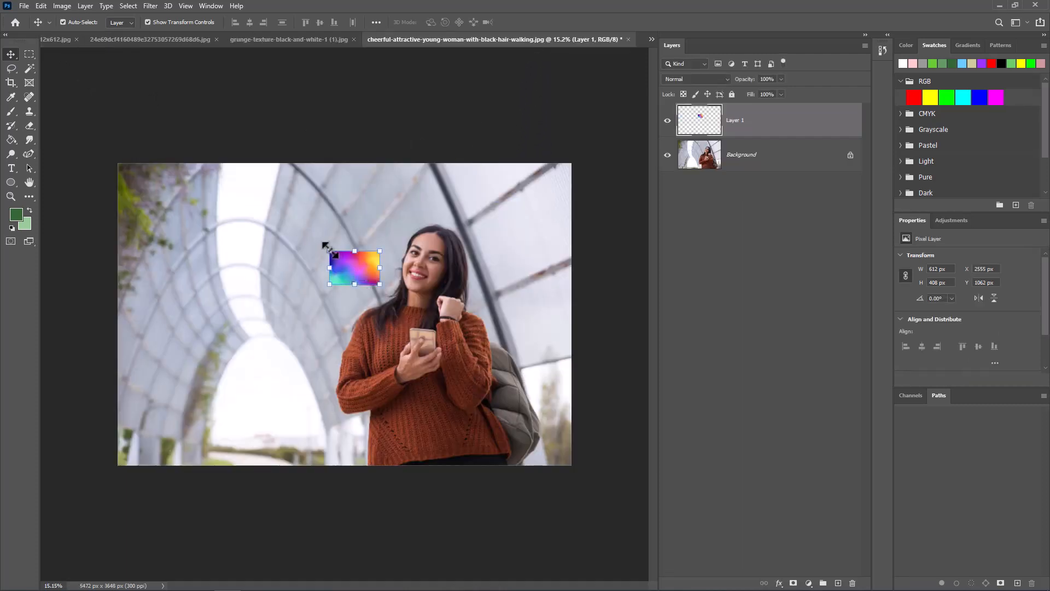
drag(324, 244, 97, 97)
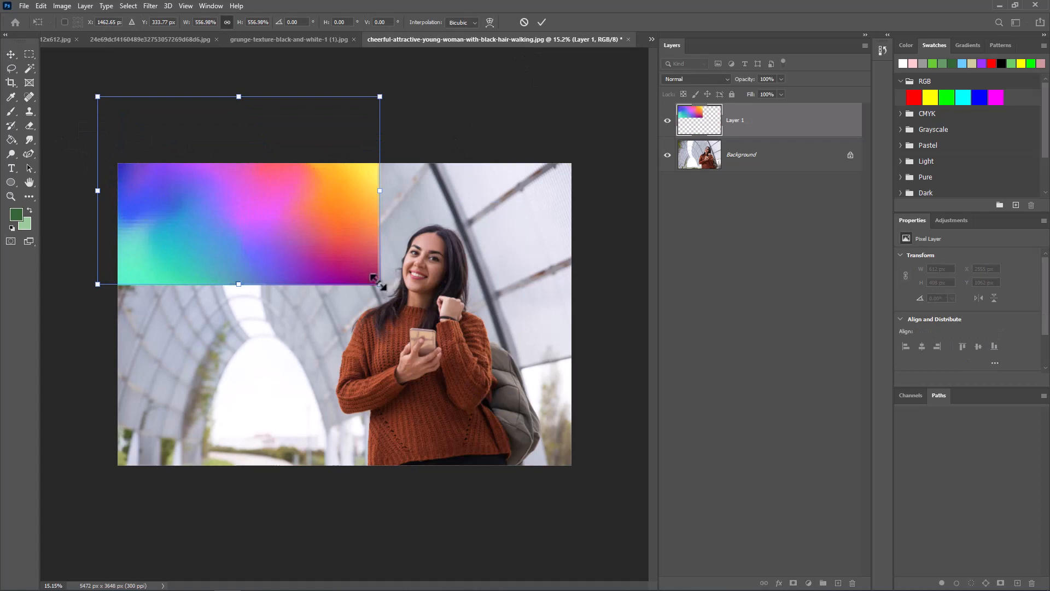
drag(379, 284, 663, 529)
drag(429, 332, 377, 357)
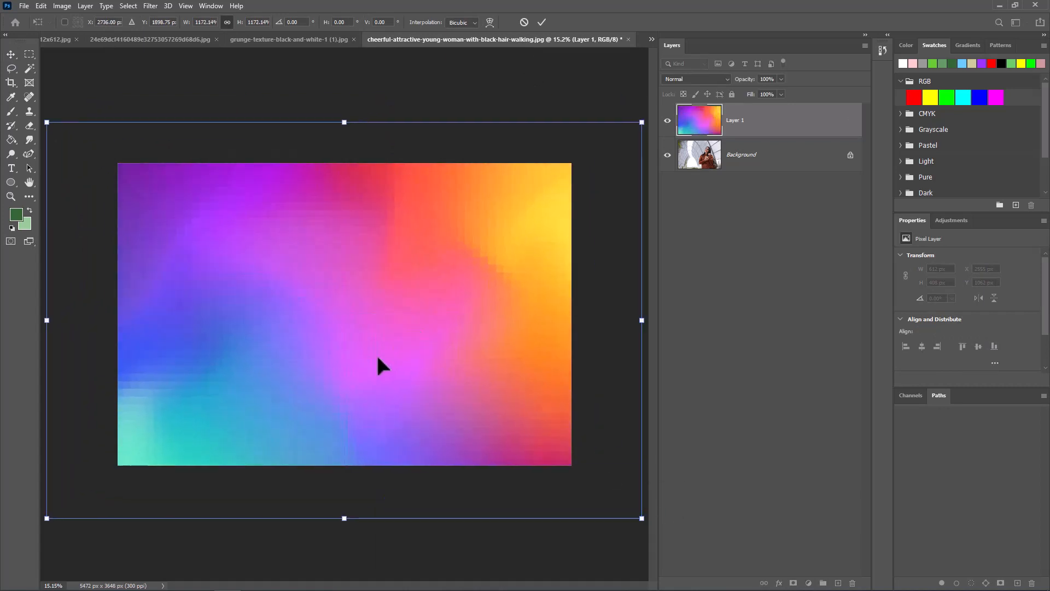
key(Return)
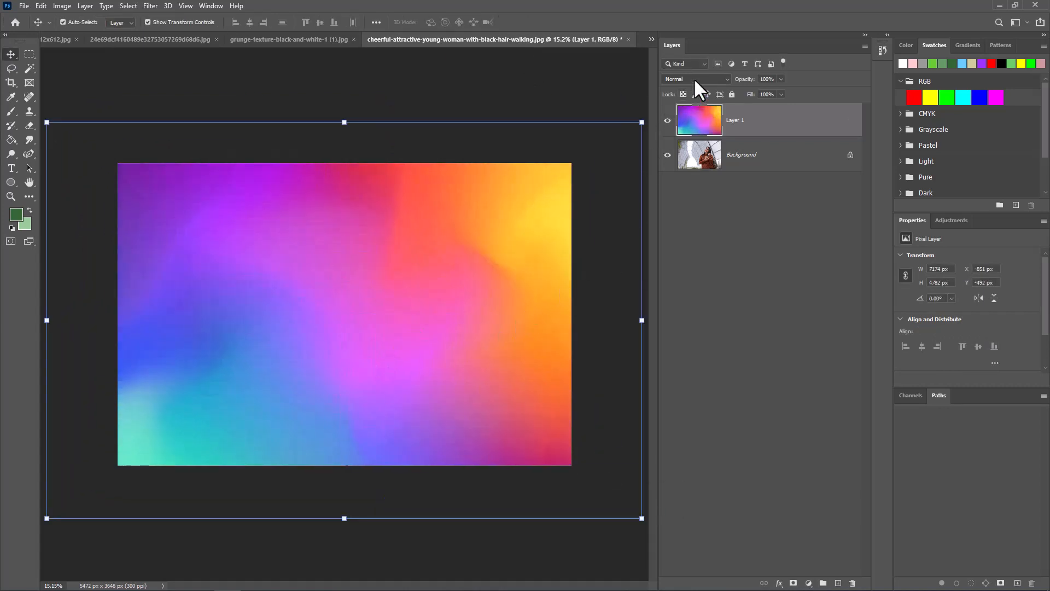
Set the multicolored gradient layer's blend mode to Soft Light and scale it down to about 6593 × 4395 px
click(694, 80)
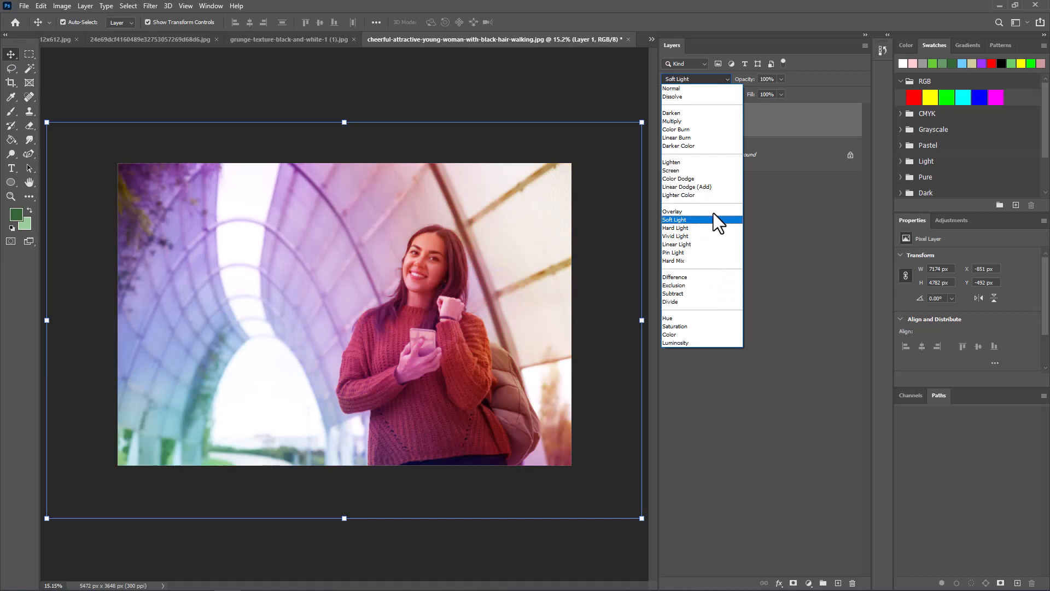
click(714, 220)
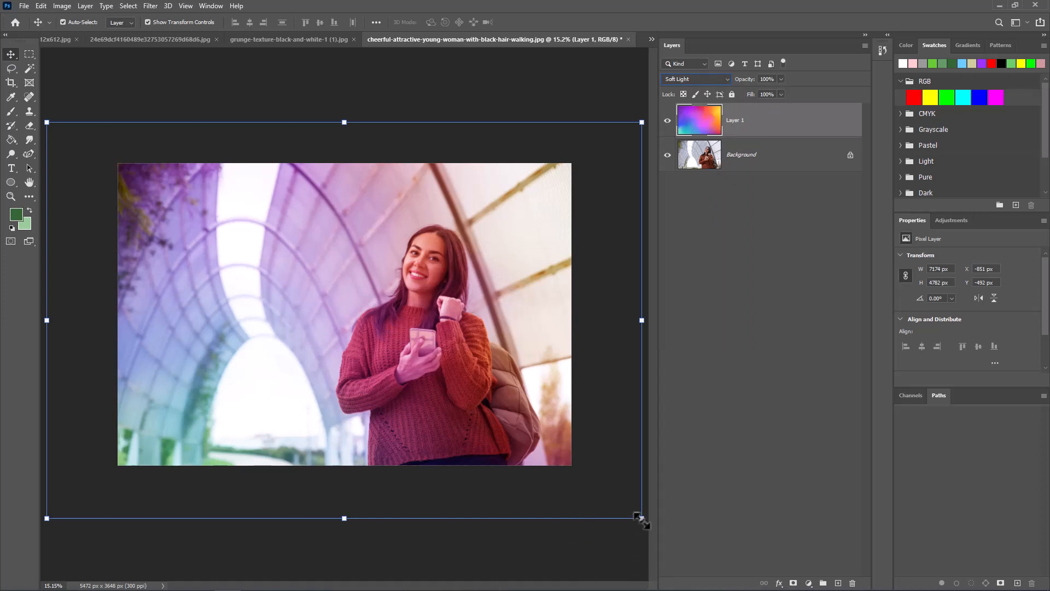
drag(641, 518, 593, 485)
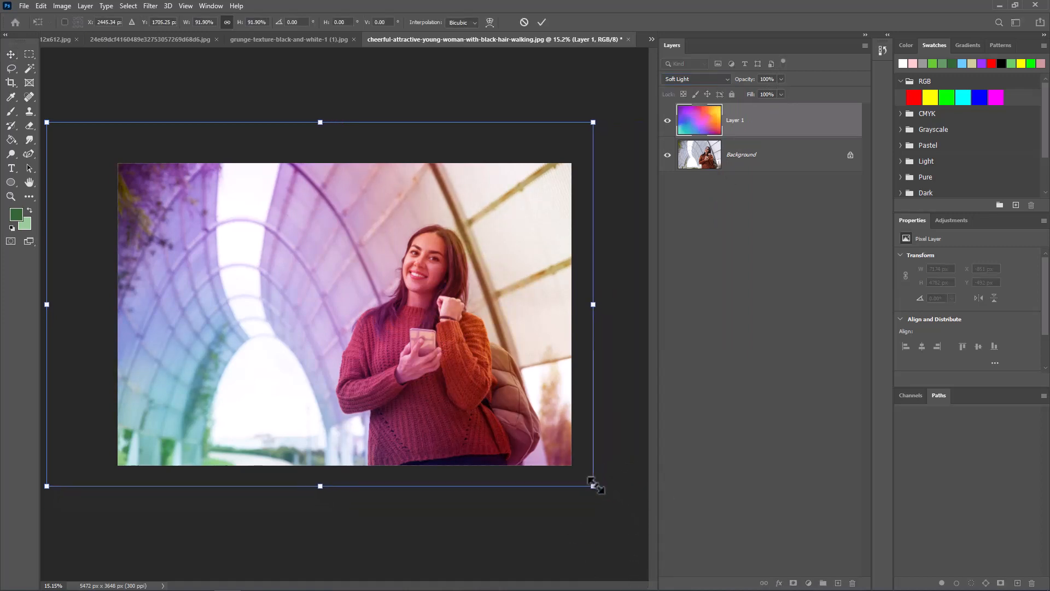
key(Return)
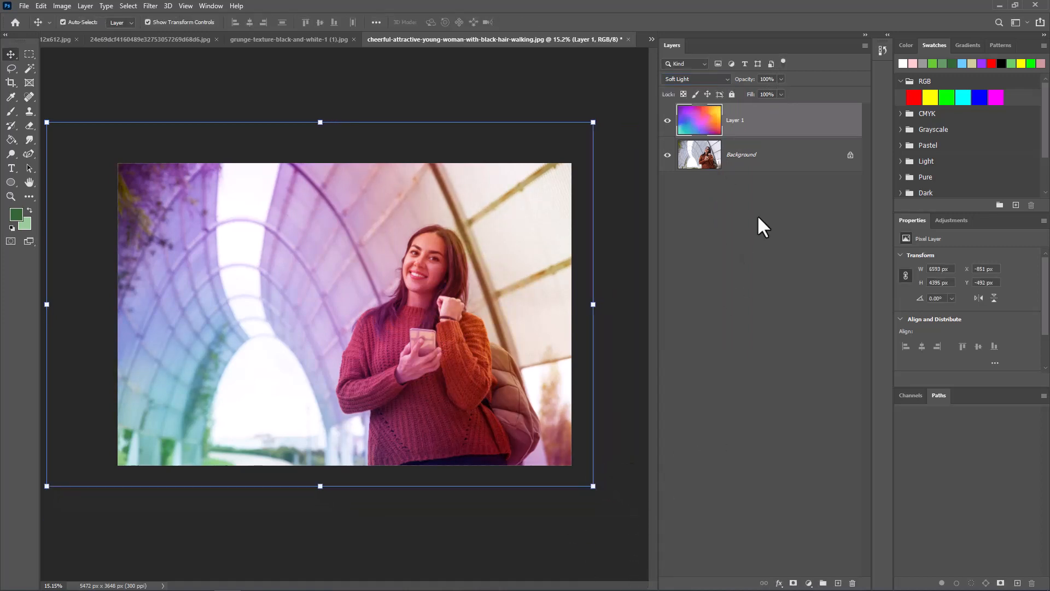
Unlock the Background photo and place the multicolored gradient layer beneath it
click(852, 157)
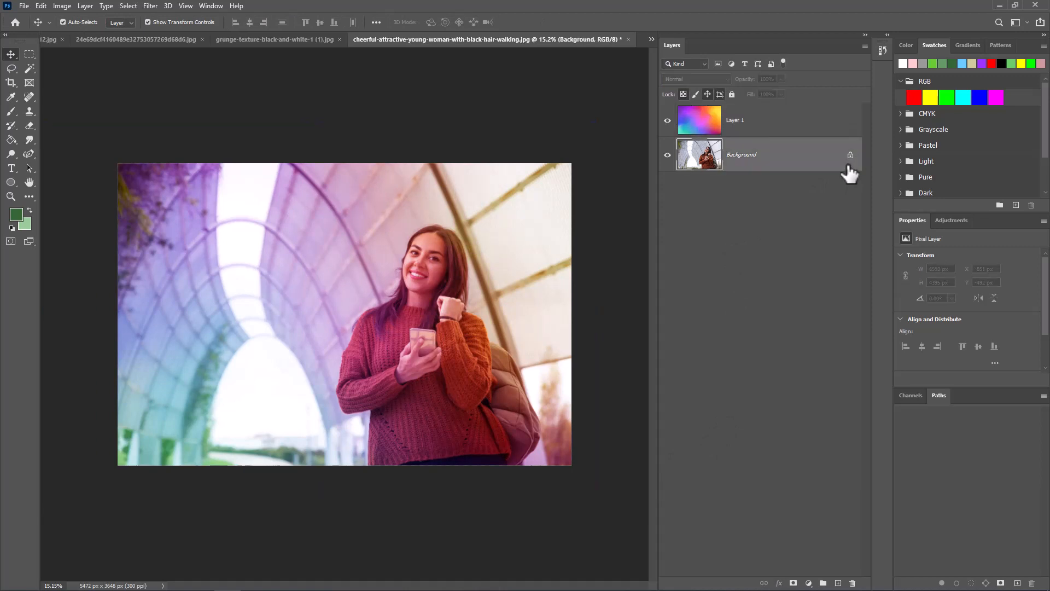
drag(733, 121, 732, 174)
click(745, 121)
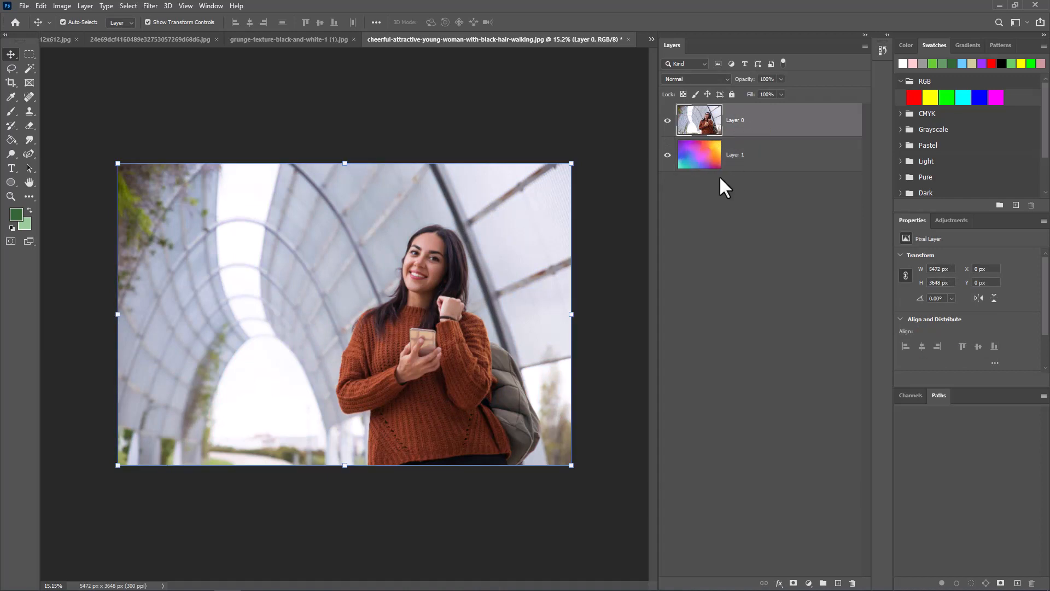
Try the Luminosity blend mode on the photo layer with its opacity lowered to about 14%, and undo both changes
click(704, 79)
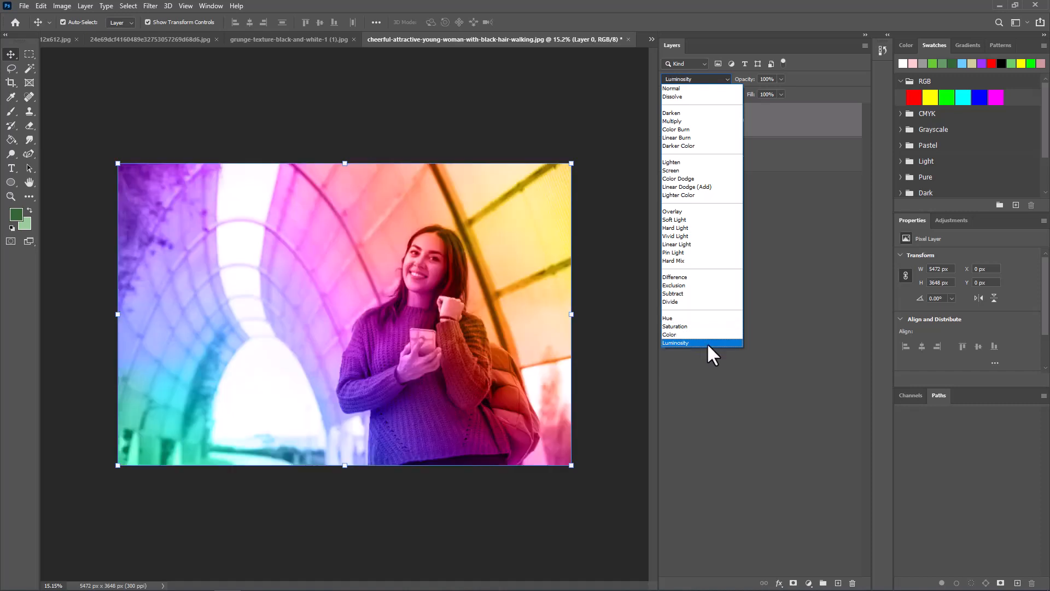
click(708, 344)
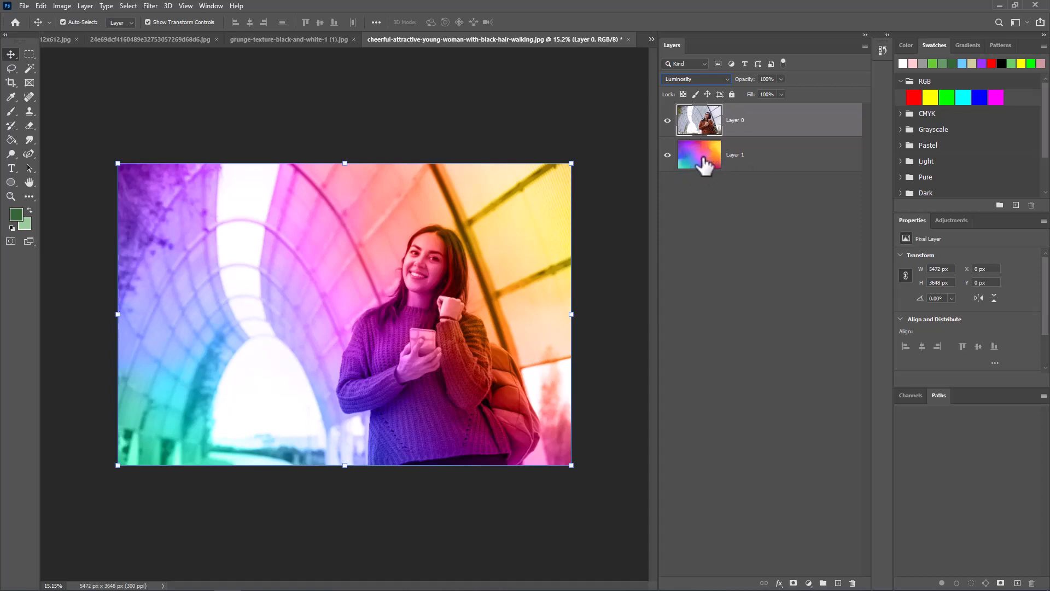
click(780, 79)
drag(756, 91, 743, 91)
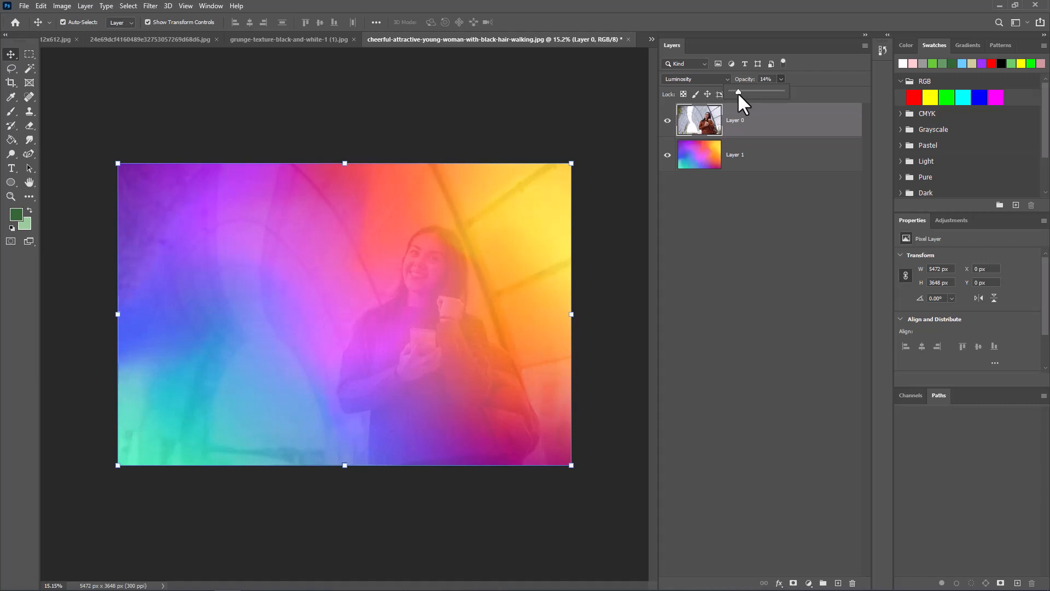
click(817, 323)
key(ctrl+z)
key(ctrl+z)
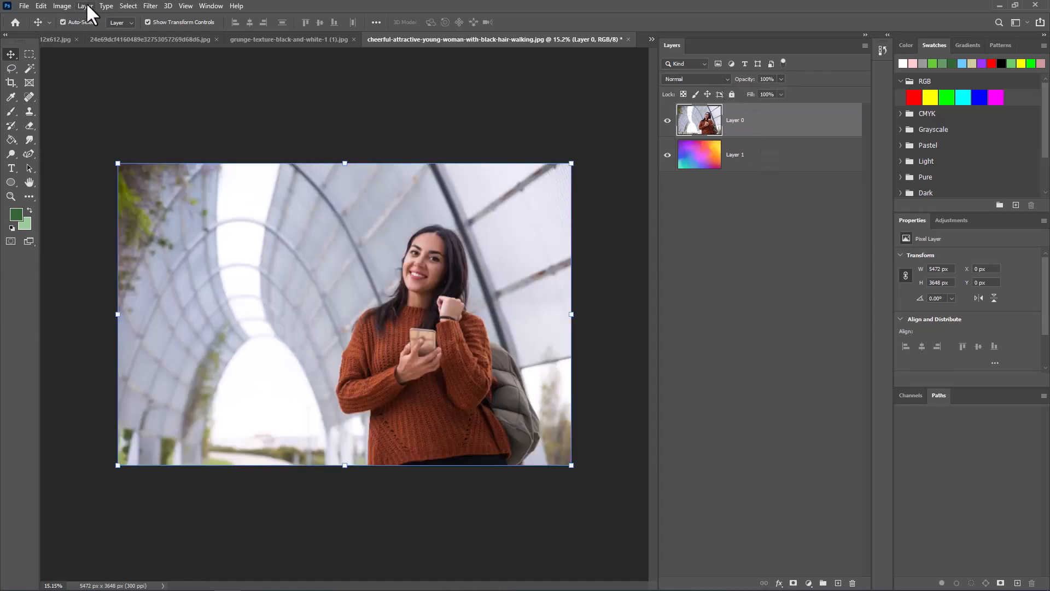
Select the subject, copy the woman onto her own layer and delete the full photo layer
click(129, 5)
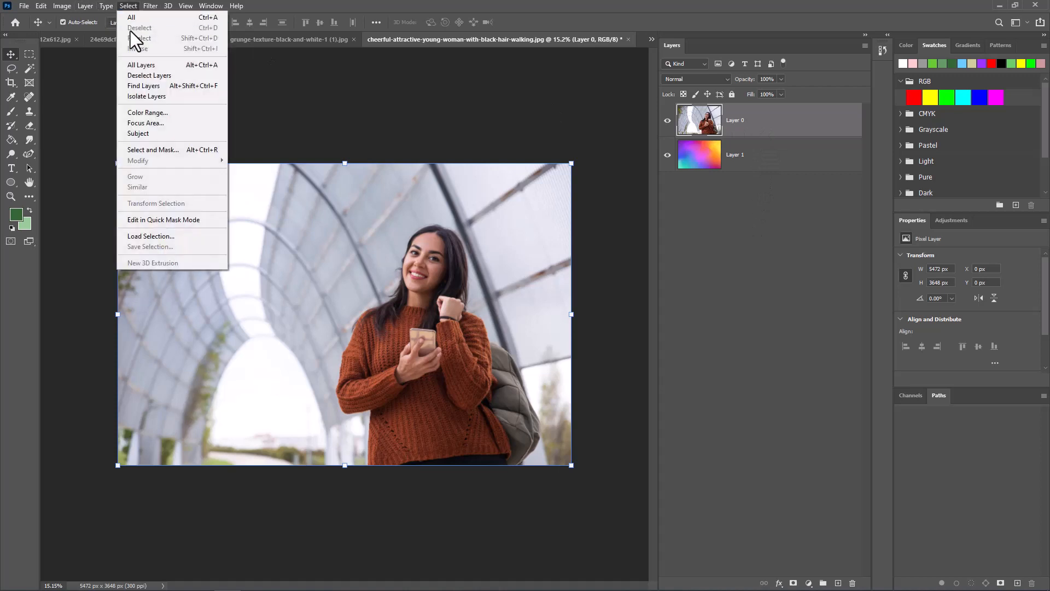
click(168, 131)
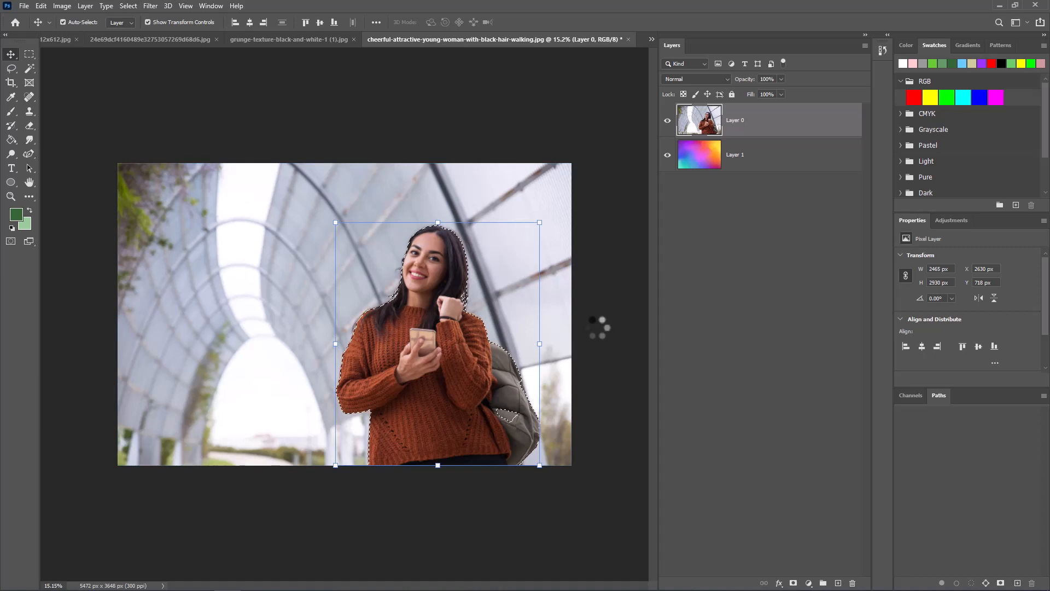
key(ctrl+j)
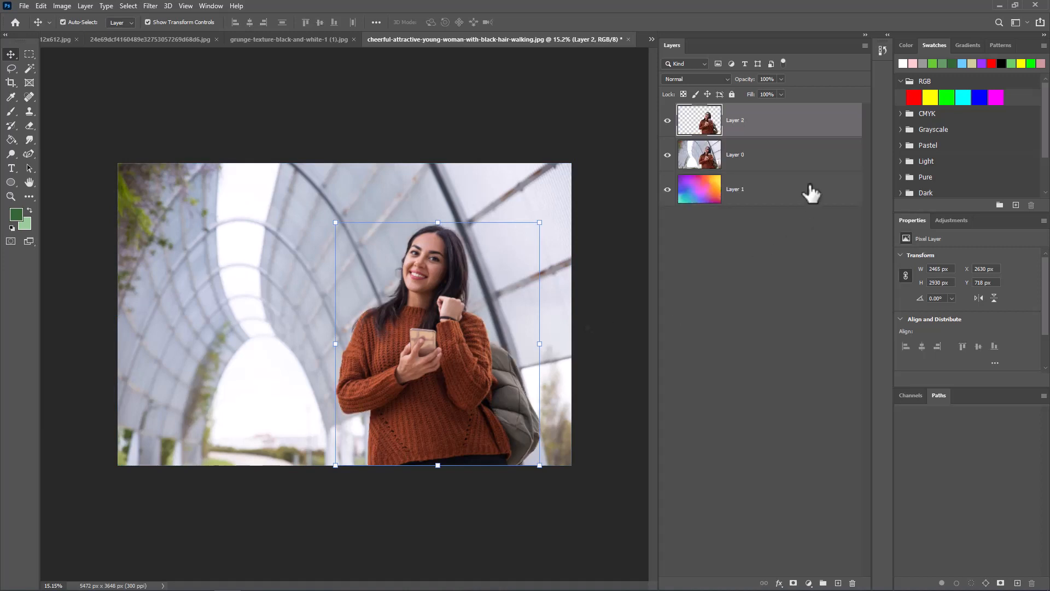
click(813, 159)
key(Delete)
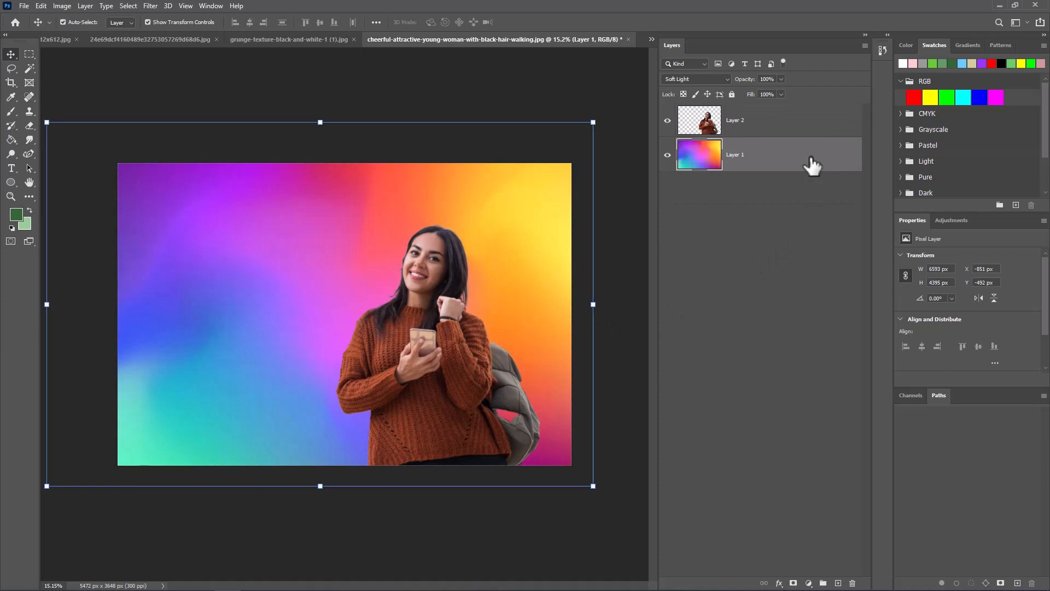
Shift the woman's cutout slightly right and place a duplicate of it on the left half of the canvas
click(414, 374)
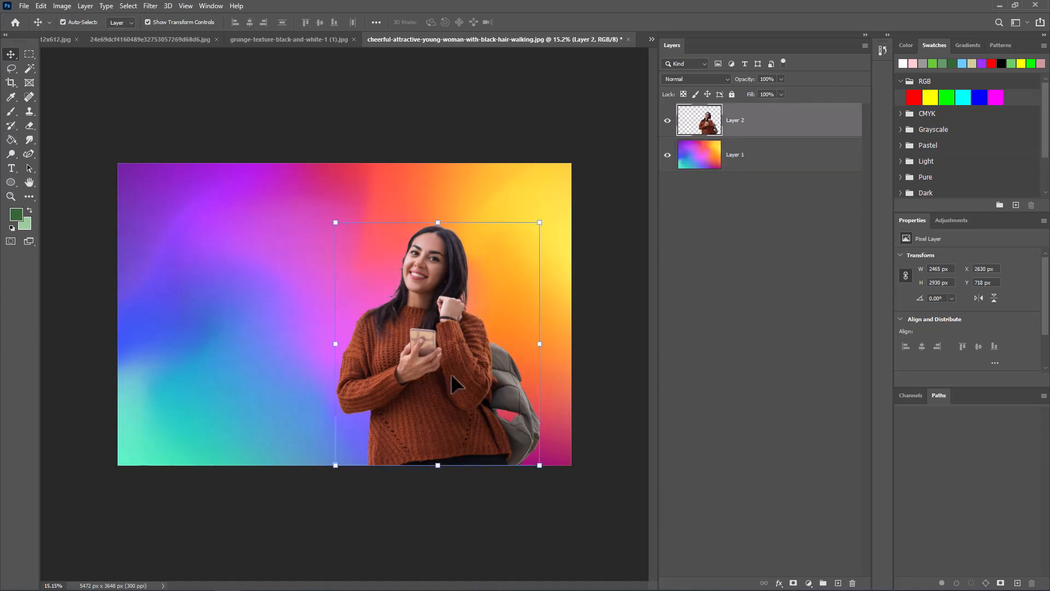
mouse_move(451, 373)
mouse_down()
mouse_move(278, 365)
mouse_move(458, 375)
mouse_up()
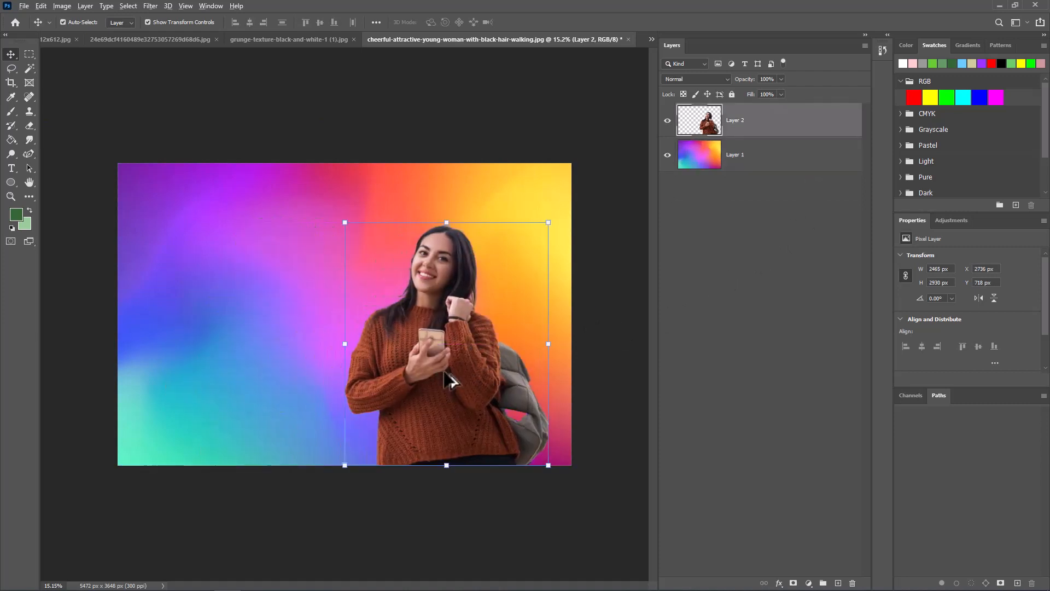
drag(393, 375, 238, 380)
click(677, 383)
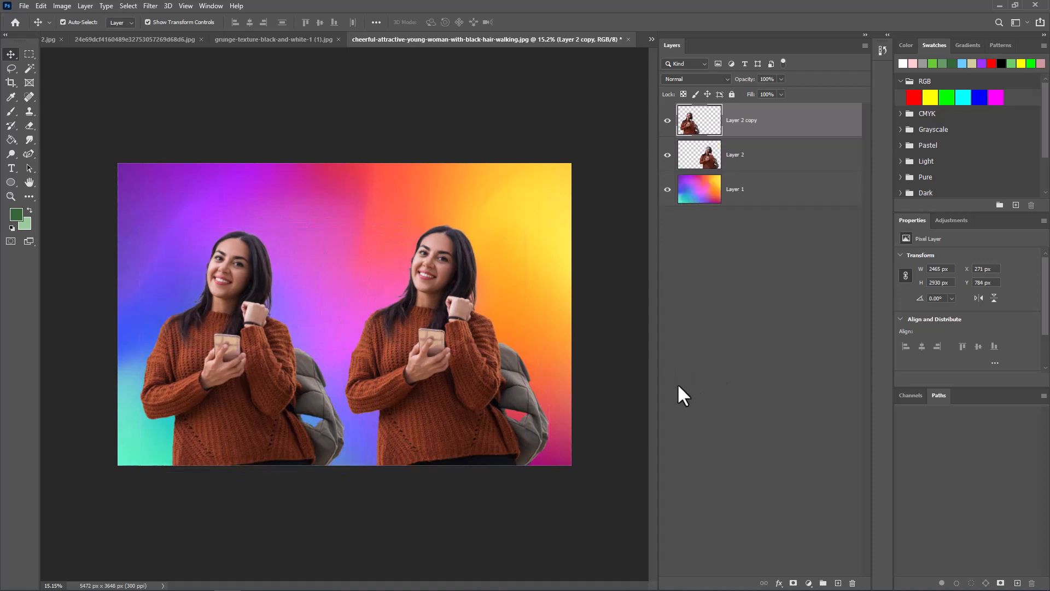
Blend the right-hand cutout with Luminosity at 66% opacity and enlarge it to about 4364 × 5187 px behind the other cutout
click(468, 377)
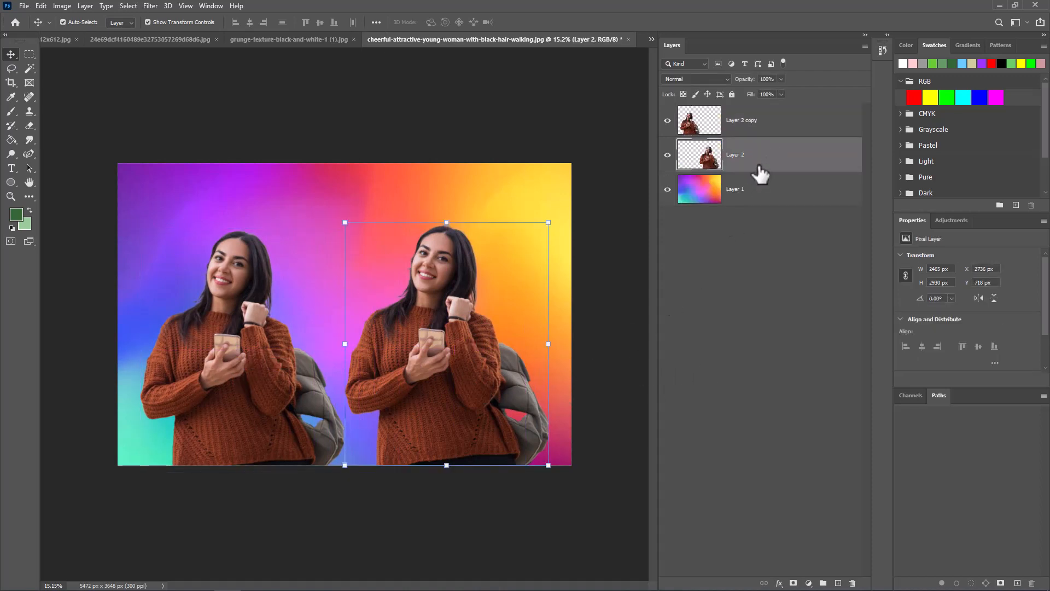
click(694, 78)
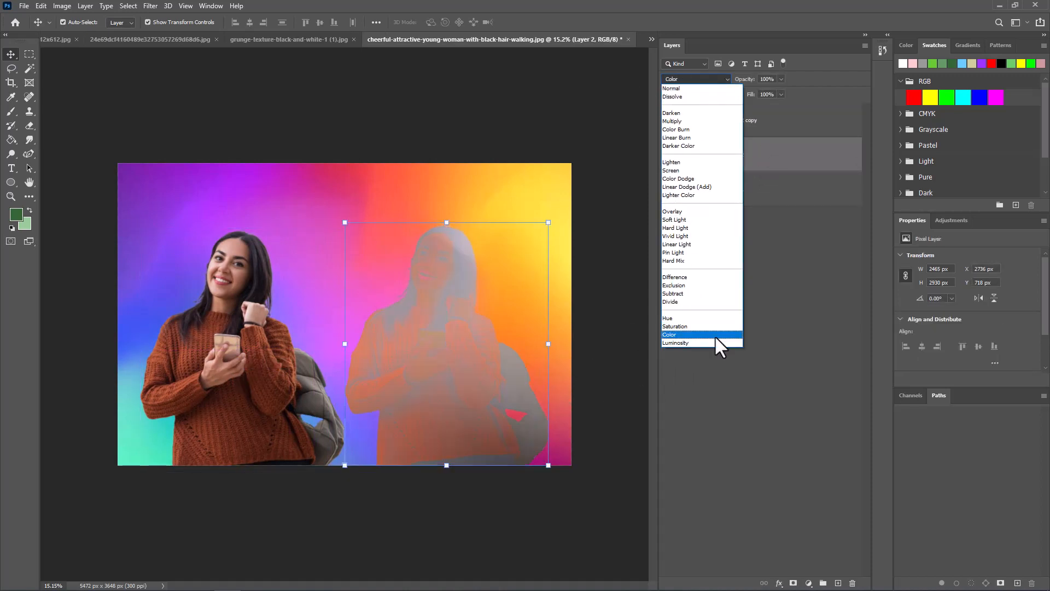
click(713, 342)
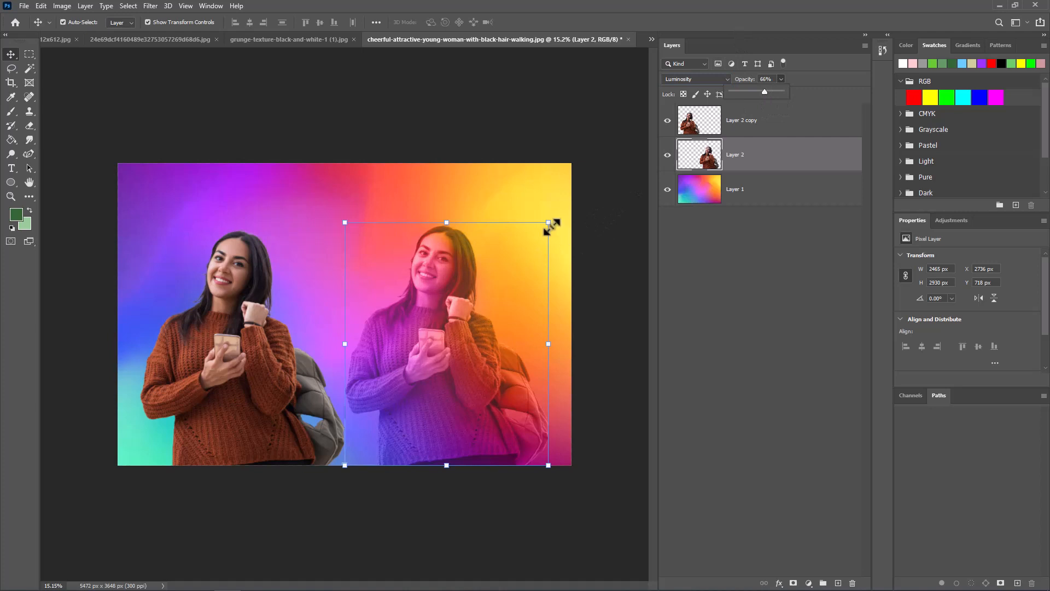
drag(549, 223, 706, 50)
drag(501, 297, 422, 426)
key(Return)
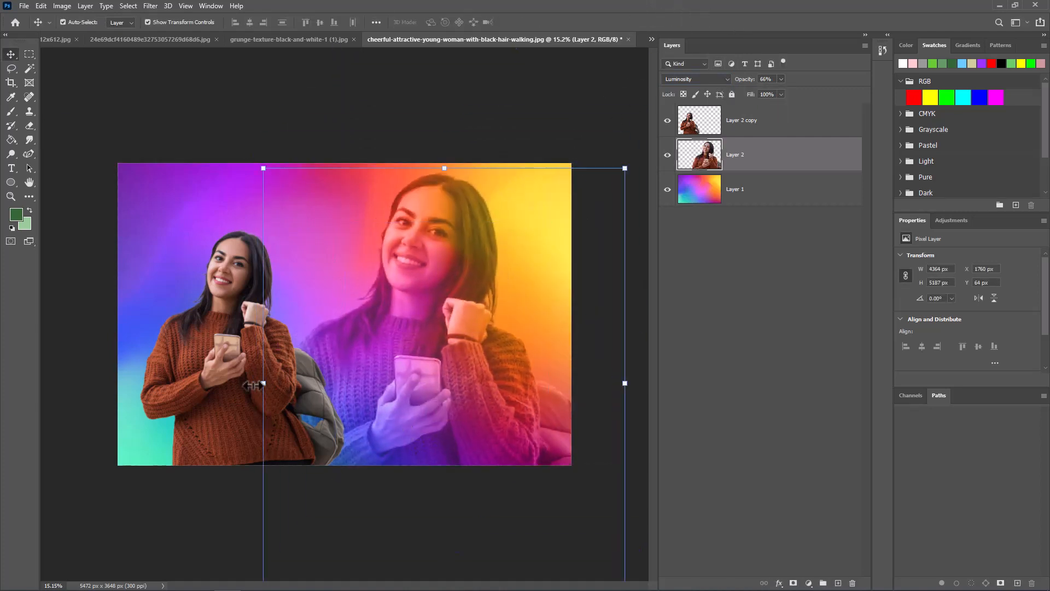
Desaturate the left-hand cutout and enlarge it so that it overlaps the tinted figure behind it
click(208, 366)
click(61, 6)
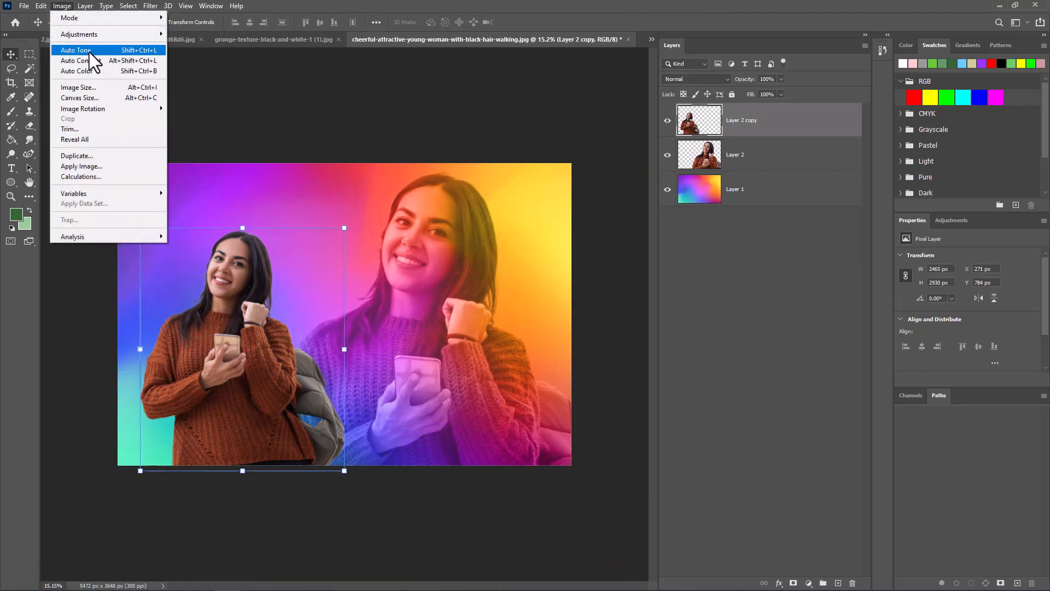
mouse_move(123, 35)
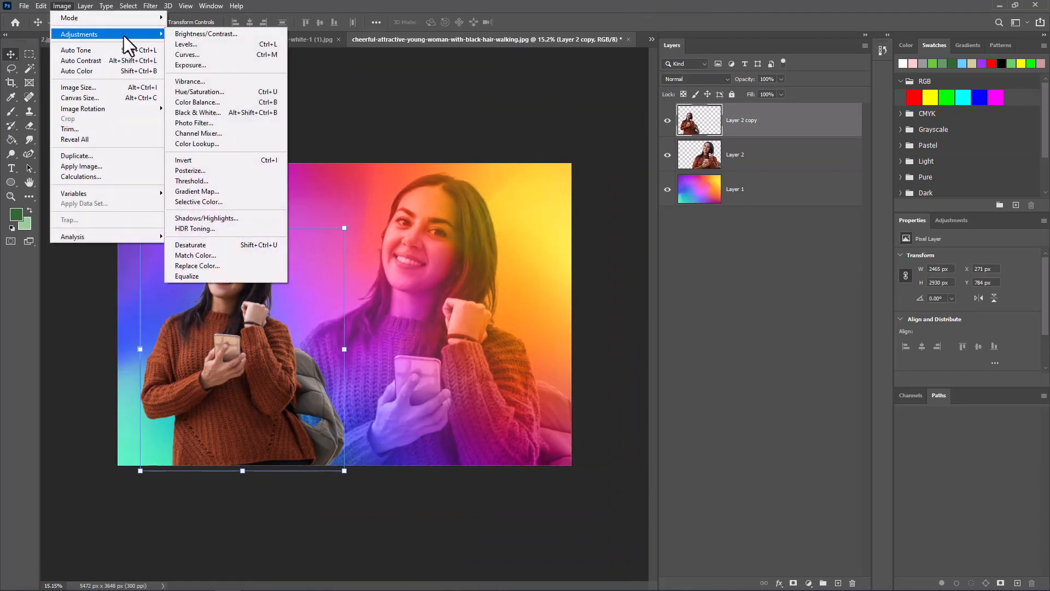
click(258, 245)
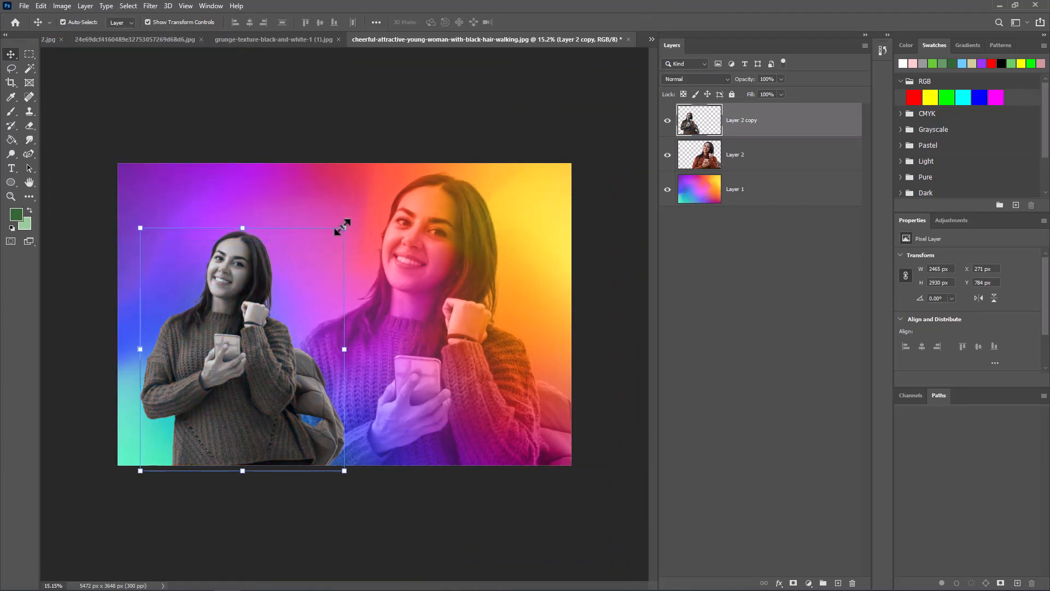
drag(344, 228, 386, 178)
click(624, 357)
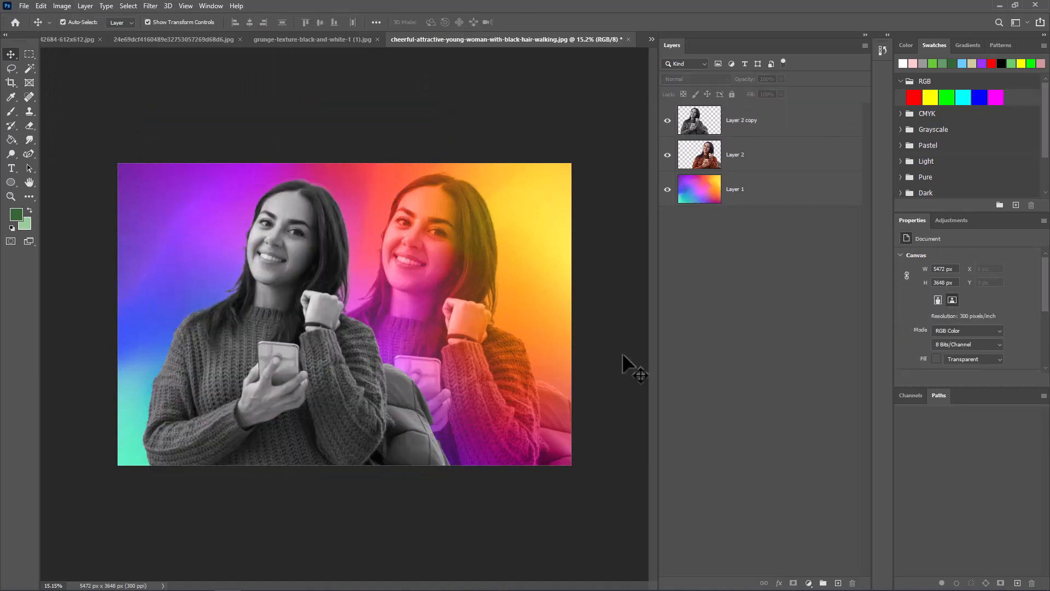
Add a Gradient Fill layer directly above the multicolored gradient layer
click(754, 187)
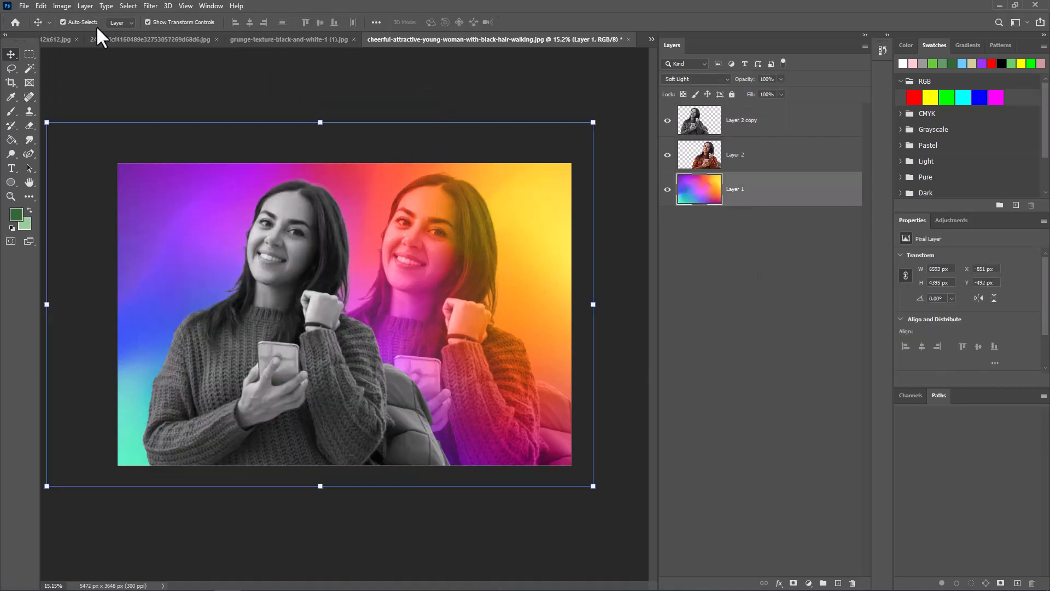
click(84, 8)
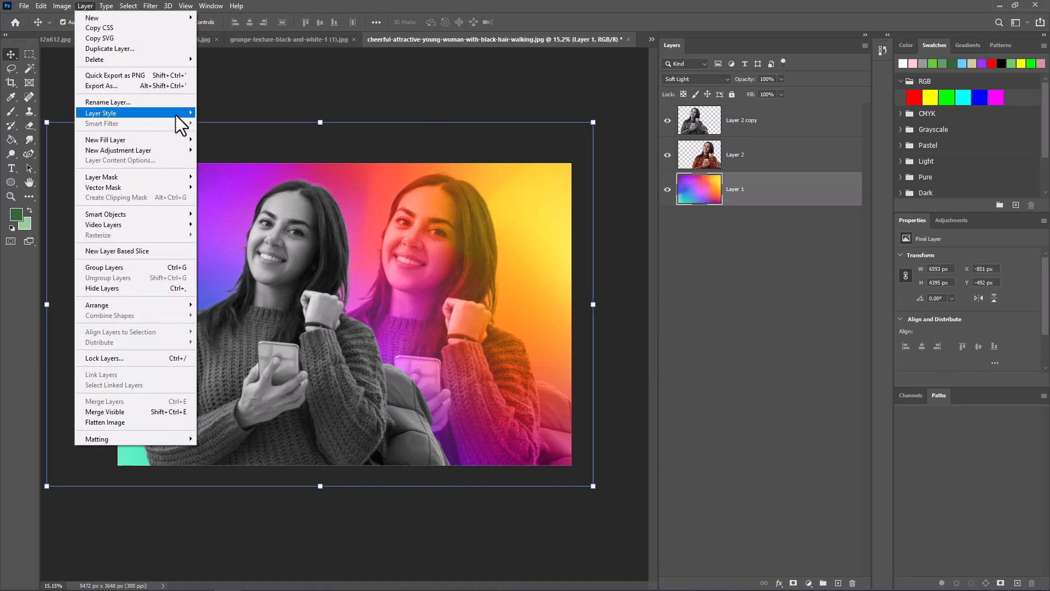
mouse_move(175, 115)
mouse_move(173, 140)
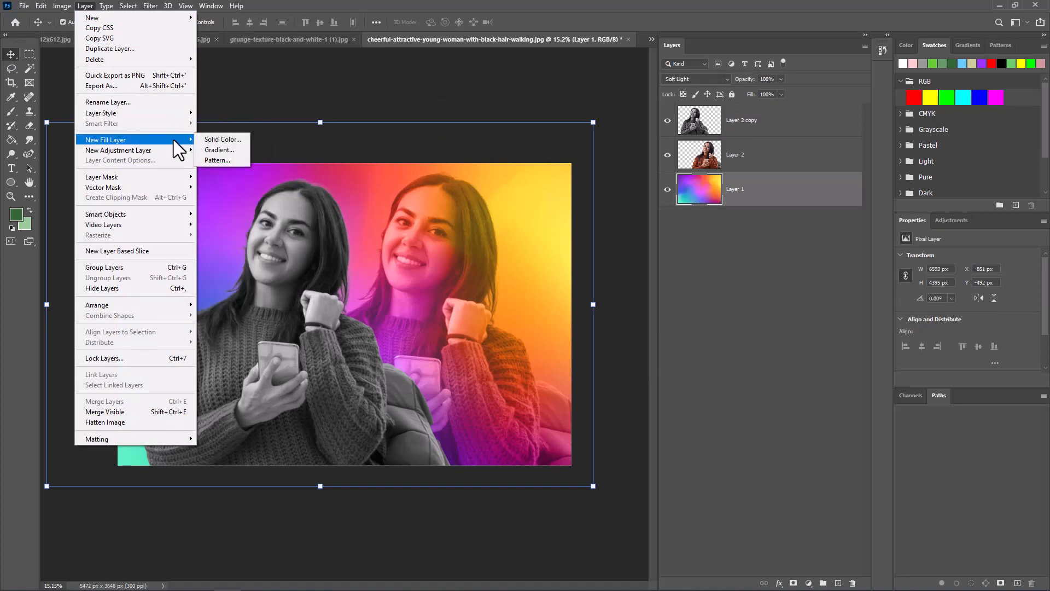
click(234, 149)
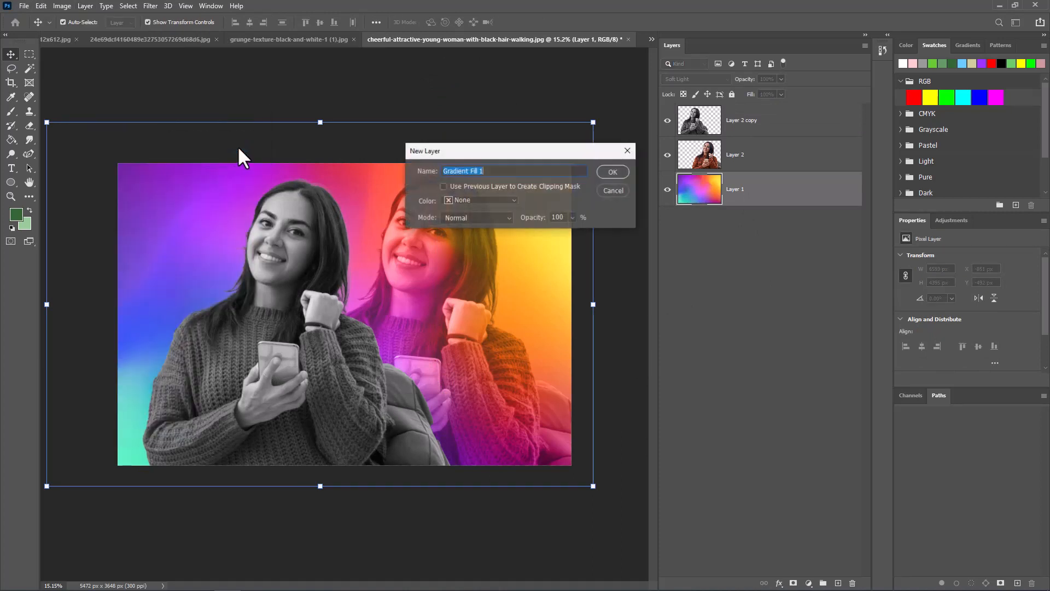
click(597, 171)
Open the new fill's gradient for editing and try the Pink_02, Pink_07 and Pink_04 presets
click(517, 152)
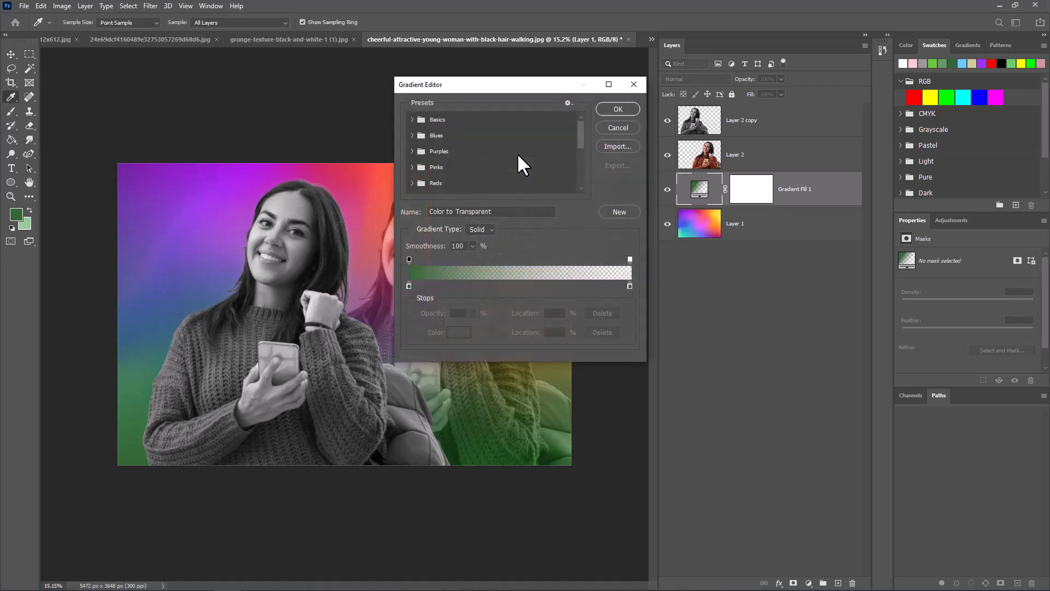
click(421, 167)
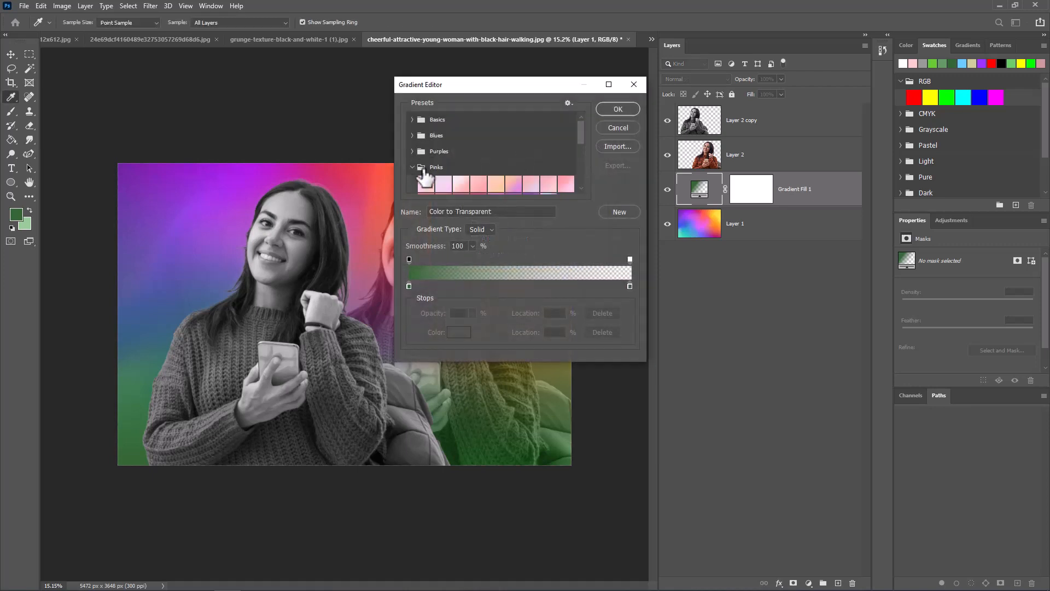
click(444, 184)
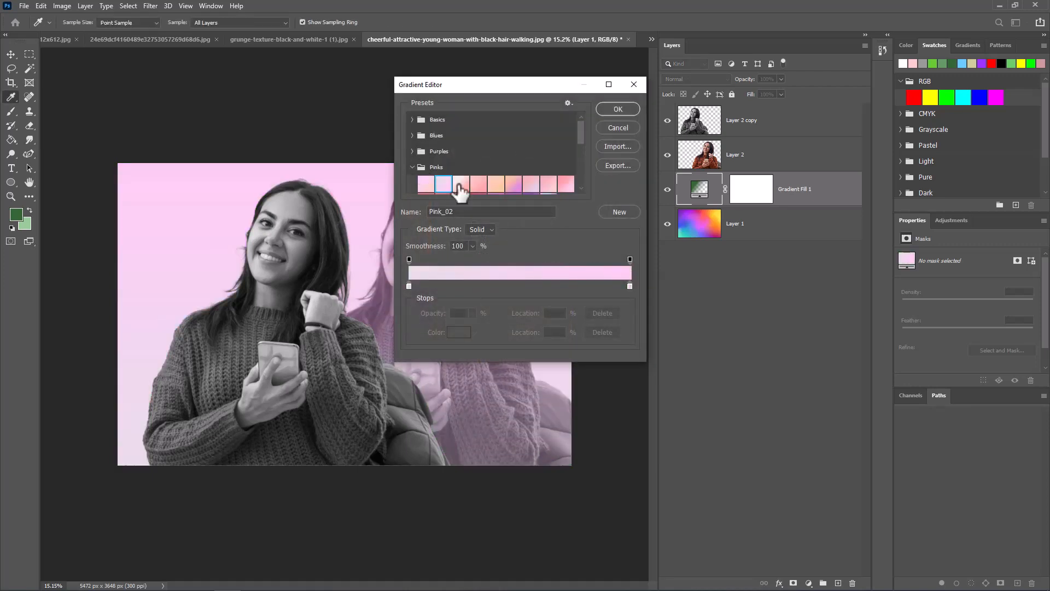
click(461, 185)
click(478, 185)
click(530, 185)
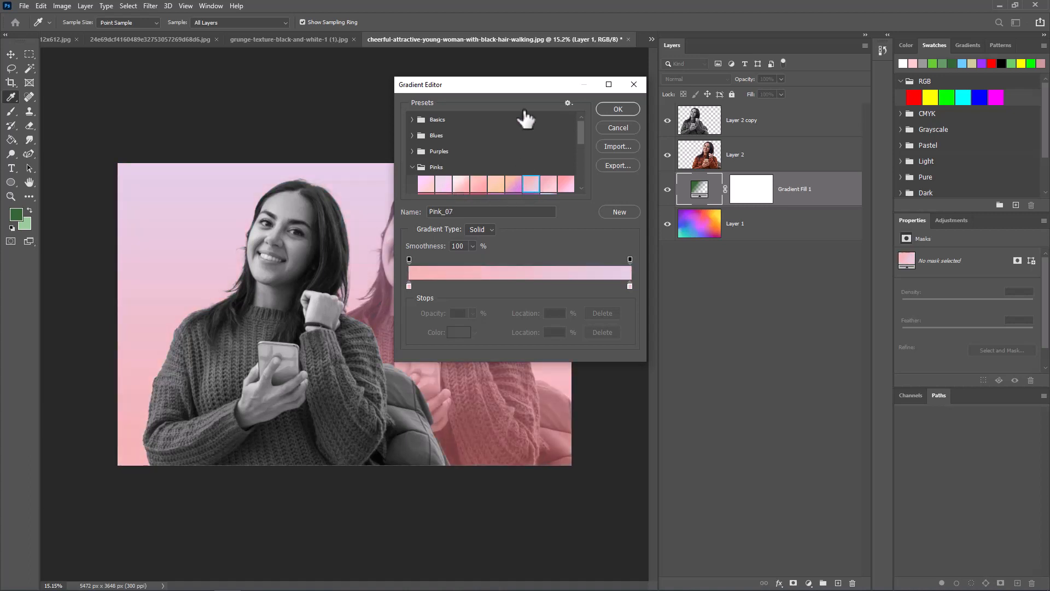
drag(506, 84, 772, 87)
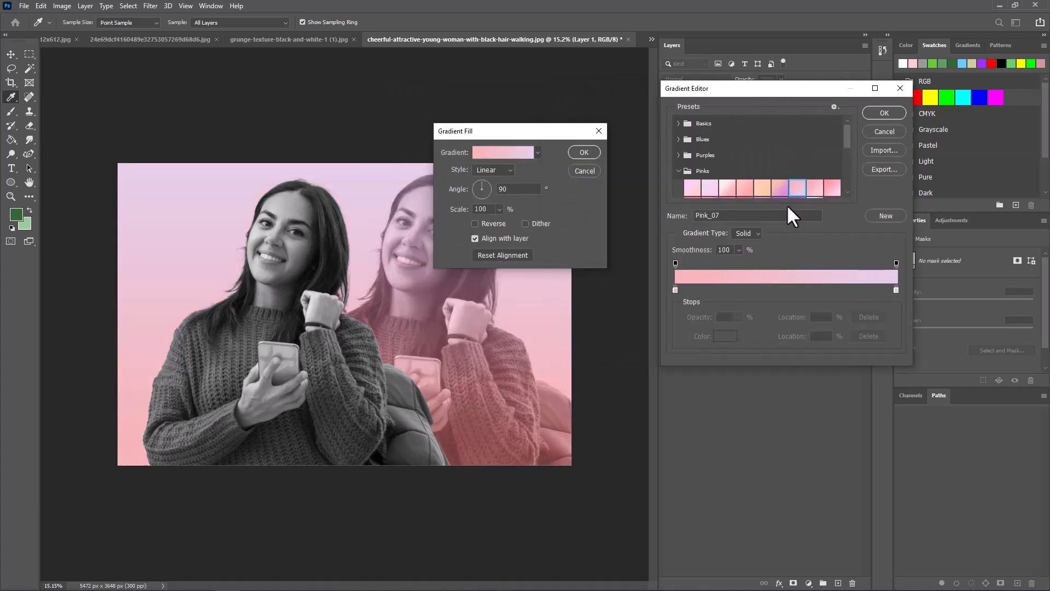
click(746, 188)
Try the Orange_06, Gray_06 and Gray_07 gradient presets on the fill layer
scroll(721, 164, down, 2)
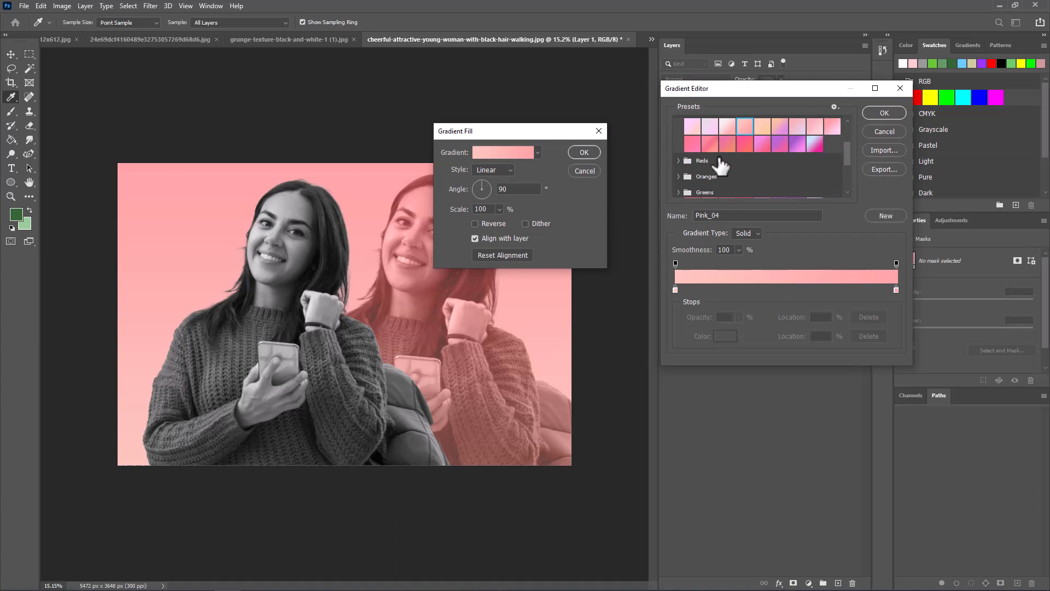
click(688, 176)
click(762, 192)
click(780, 191)
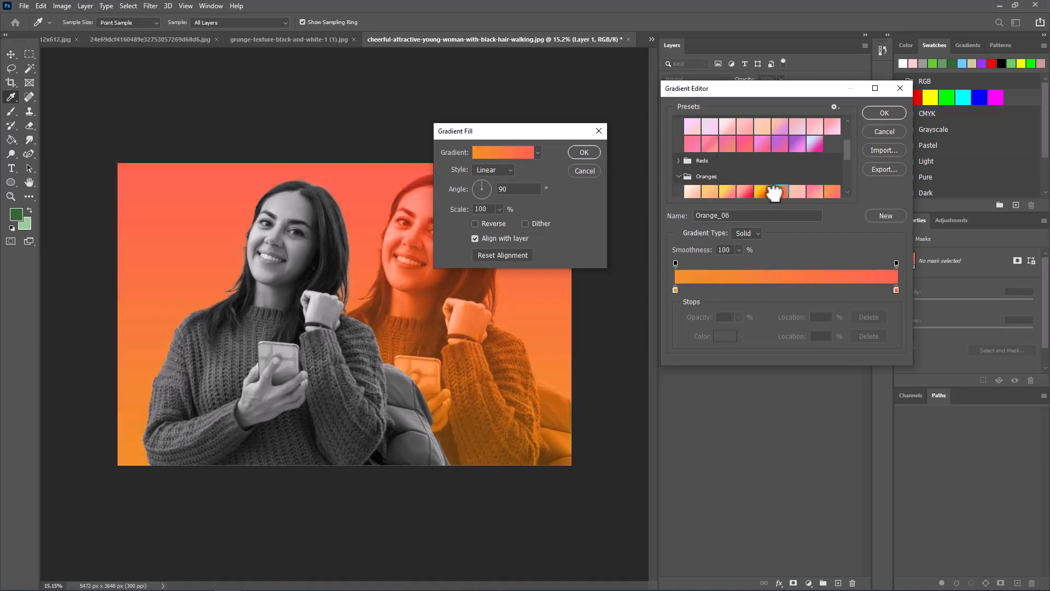
scroll(761, 189, down, 2)
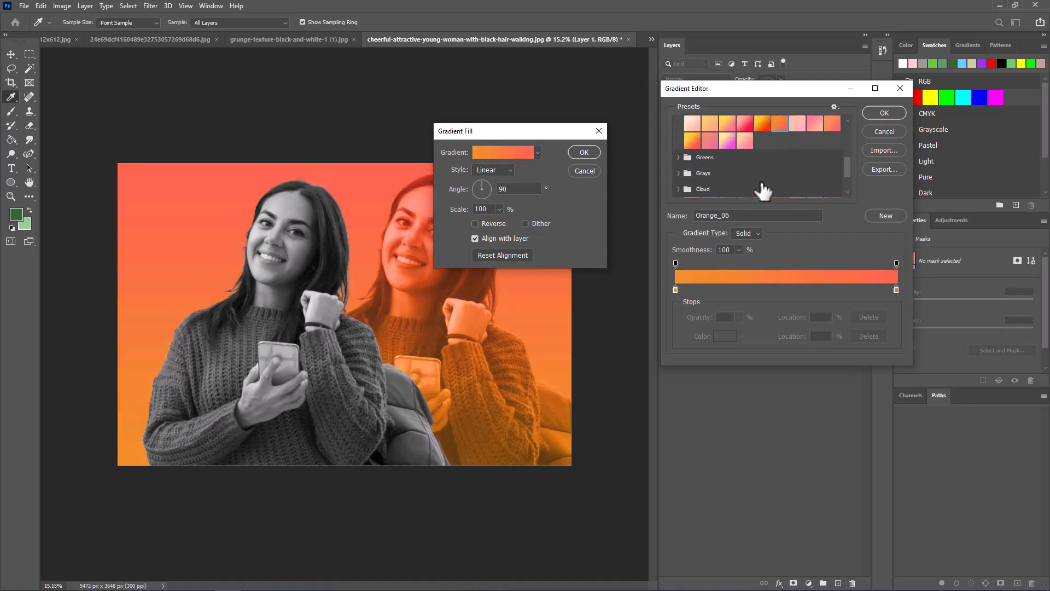
click(679, 173)
scroll(783, 183, down, 1)
click(788, 174)
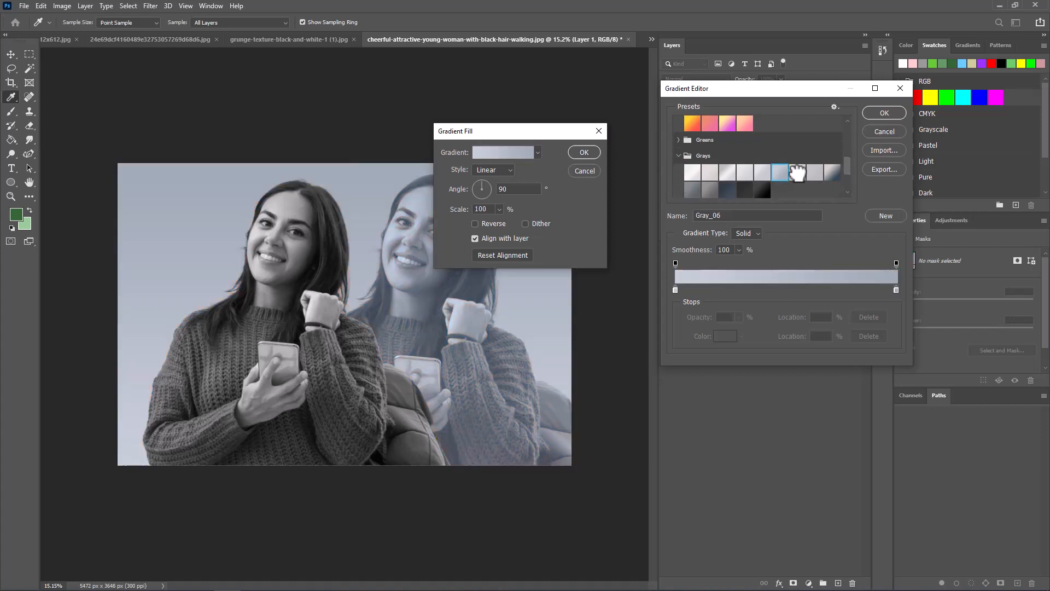
click(797, 173)
Apply the ninth Pastels preset, a lavender-to-pink gradient, to the fill layer and confirm the fill
scroll(797, 173, down, 2)
click(680, 173)
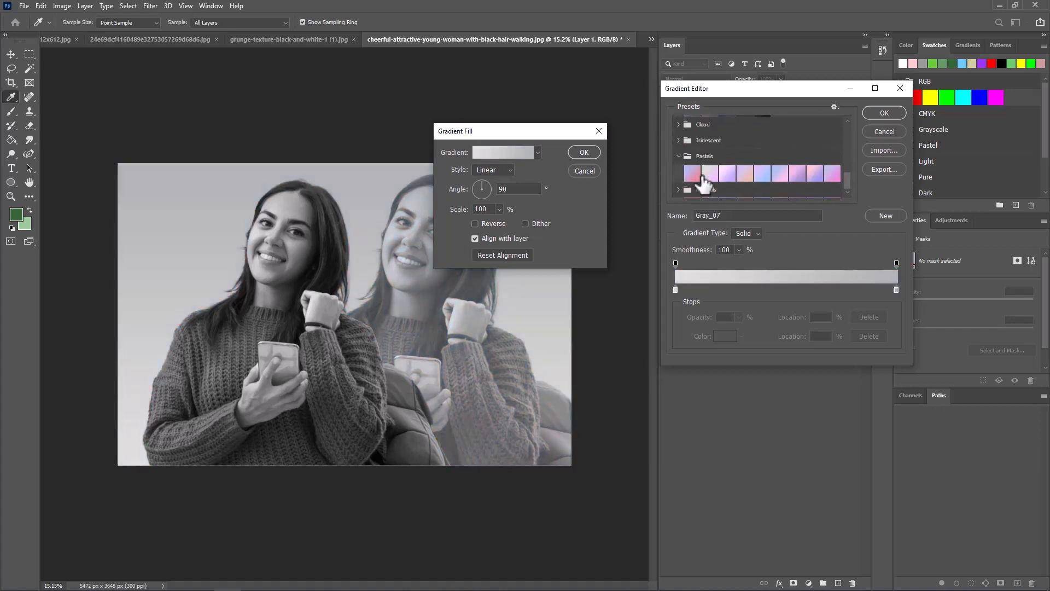
click(832, 175)
click(876, 111)
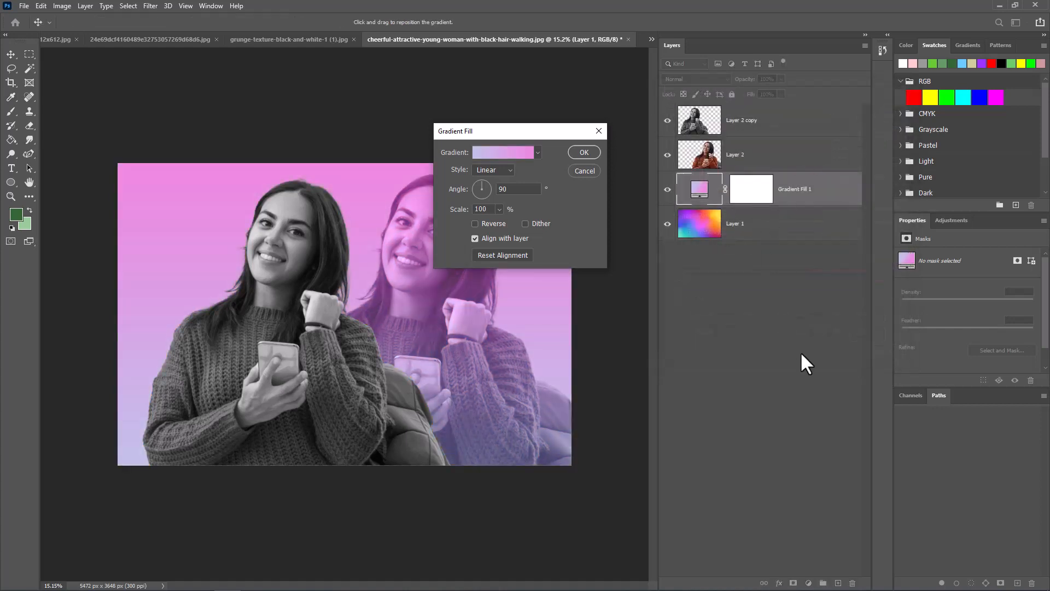
click(584, 152)
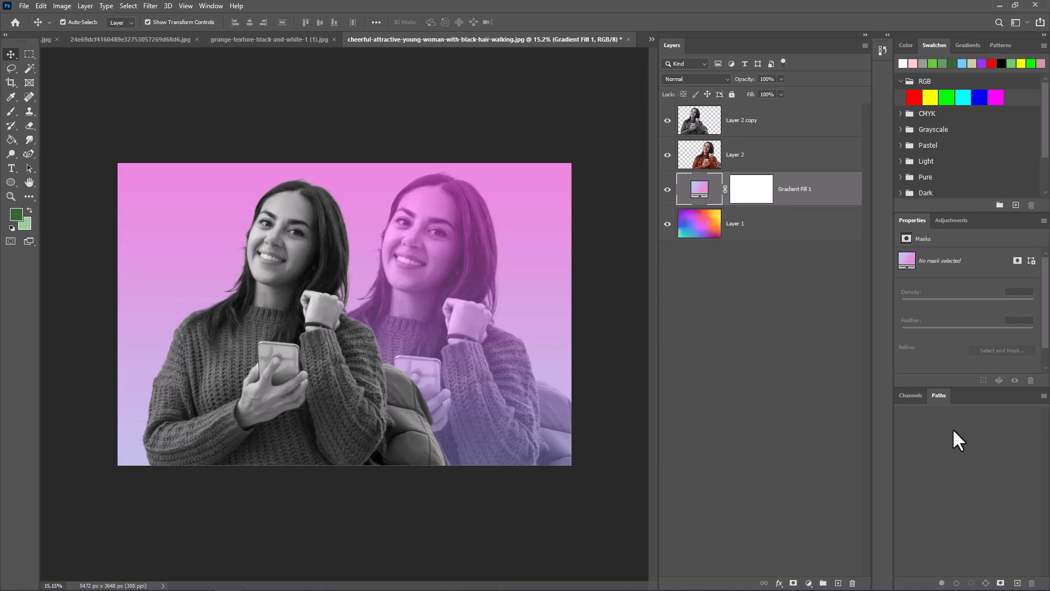
Nudge the desaturated cutout slightly left and deselect all layers
mouse_move(242, 360)
mouse_down()
mouse_move(329, 361)
mouse_move(238, 361)
mouse_up()
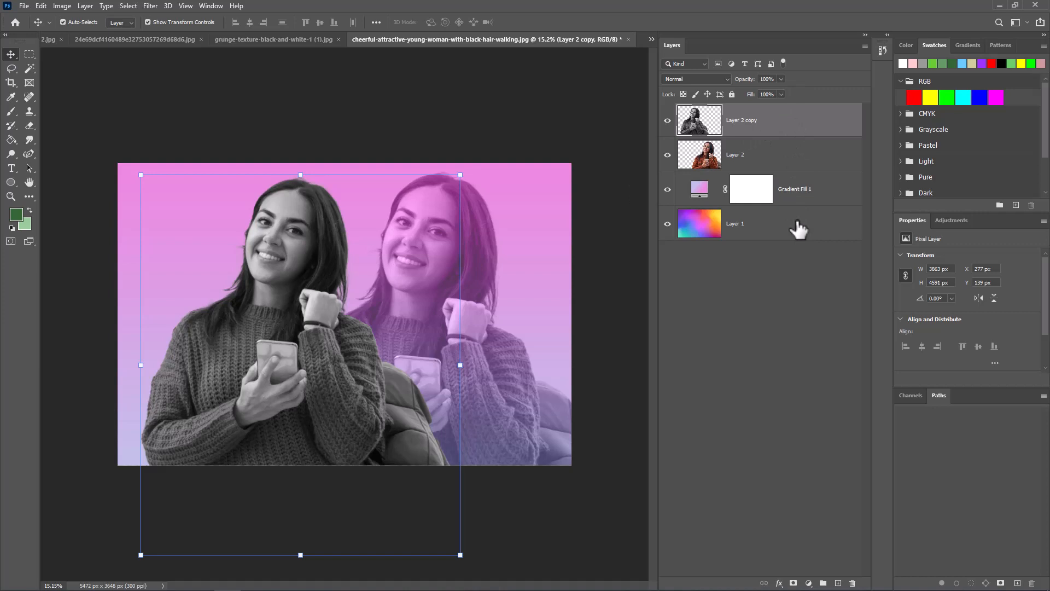
click(597, 114)
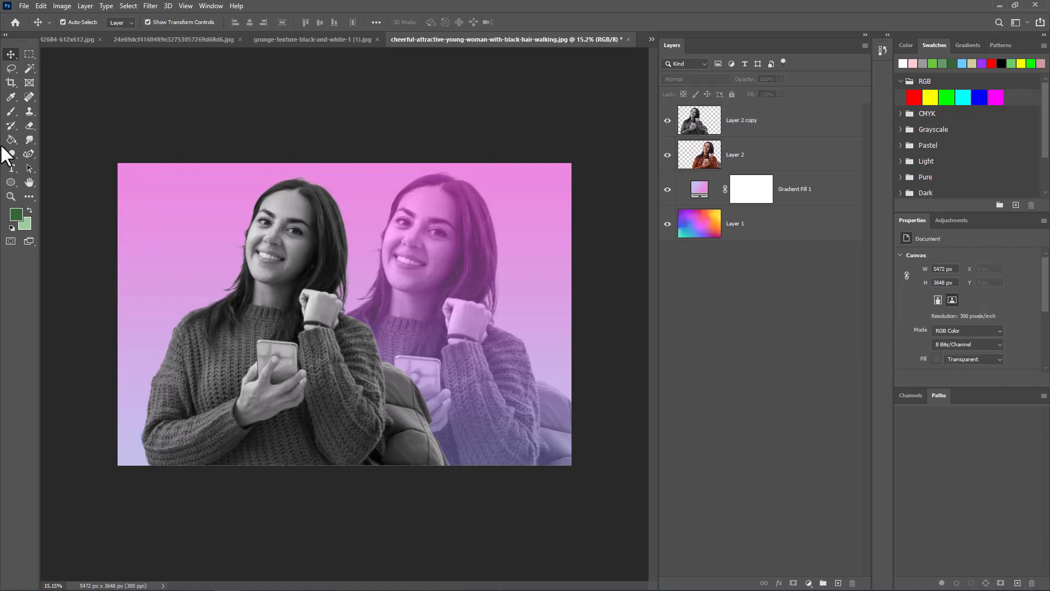
Draw an ellipse shape about 3403 × 3260 px over the canvas's upper-right corner and fill it with yellow
click(15, 179)
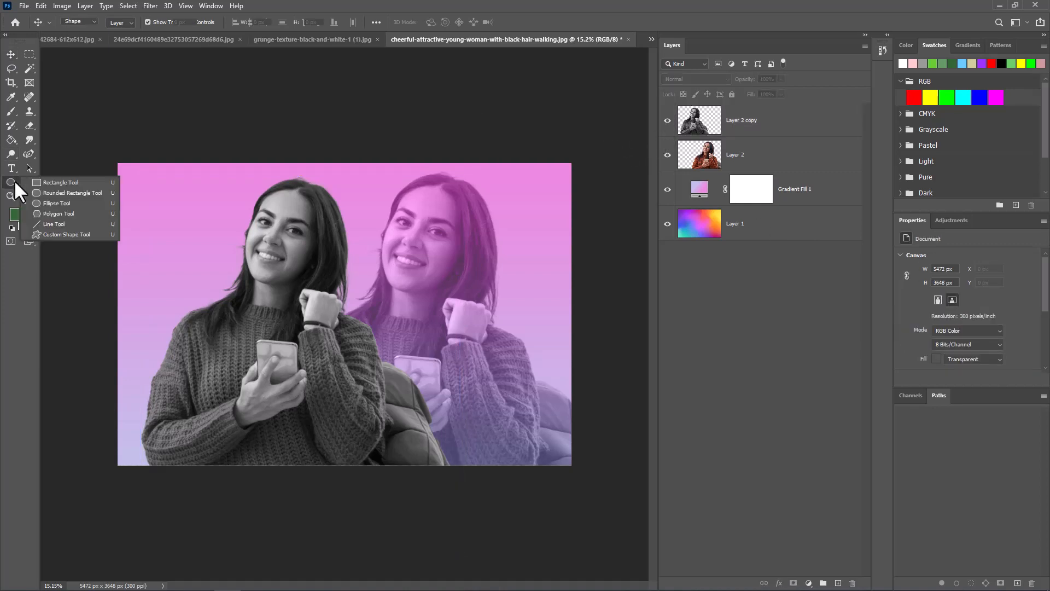
click(55, 206)
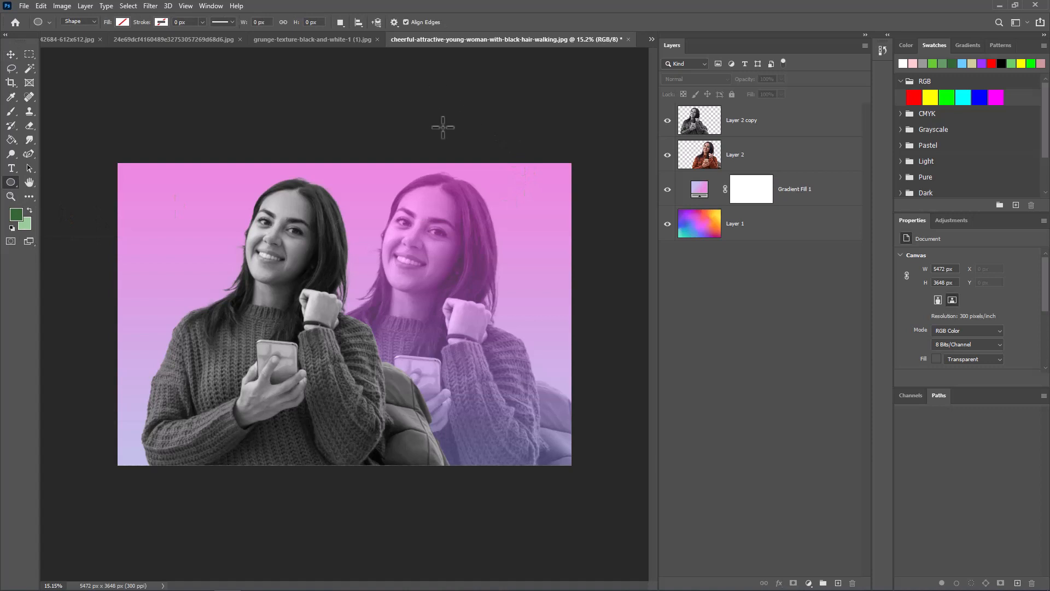
drag(443, 125, 695, 359)
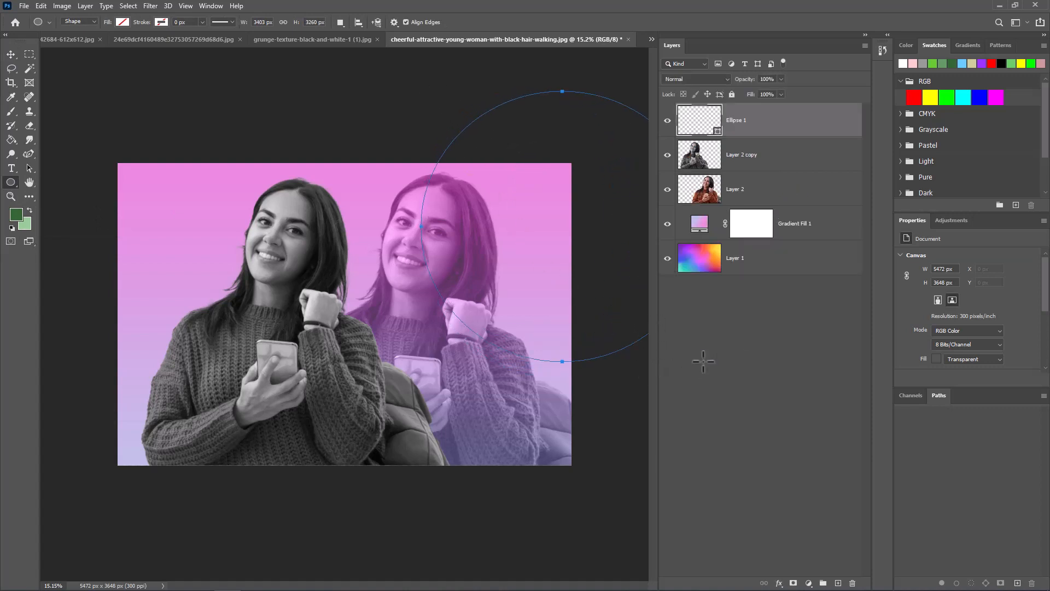
click(123, 22)
click(171, 80)
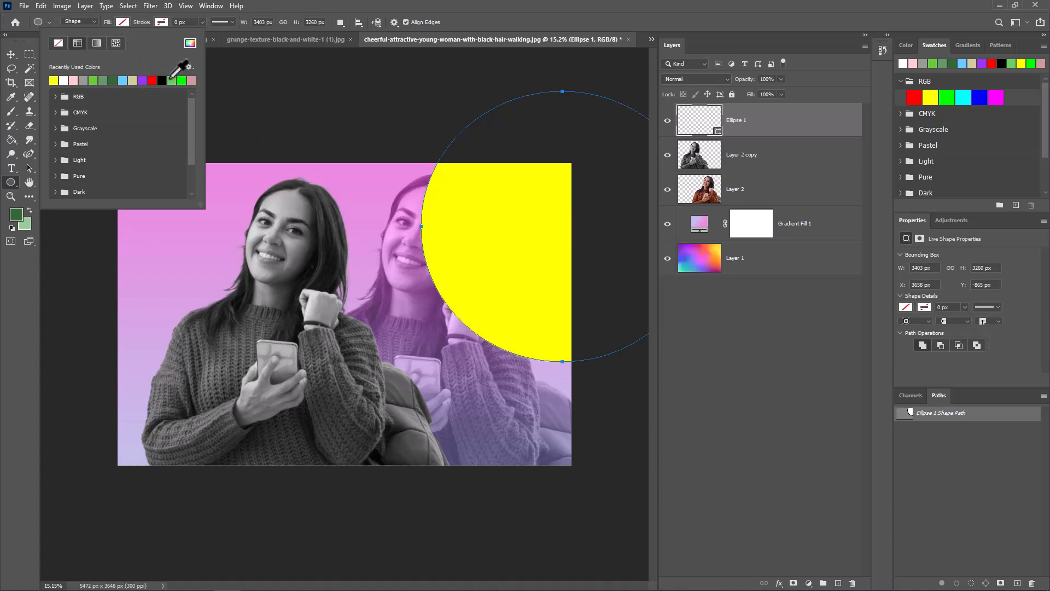
Shift the yellow ellipse slightly left beneath both cutouts and set its blend mode to Hard Mix
click(11, 54)
drag(482, 233, 469, 236)
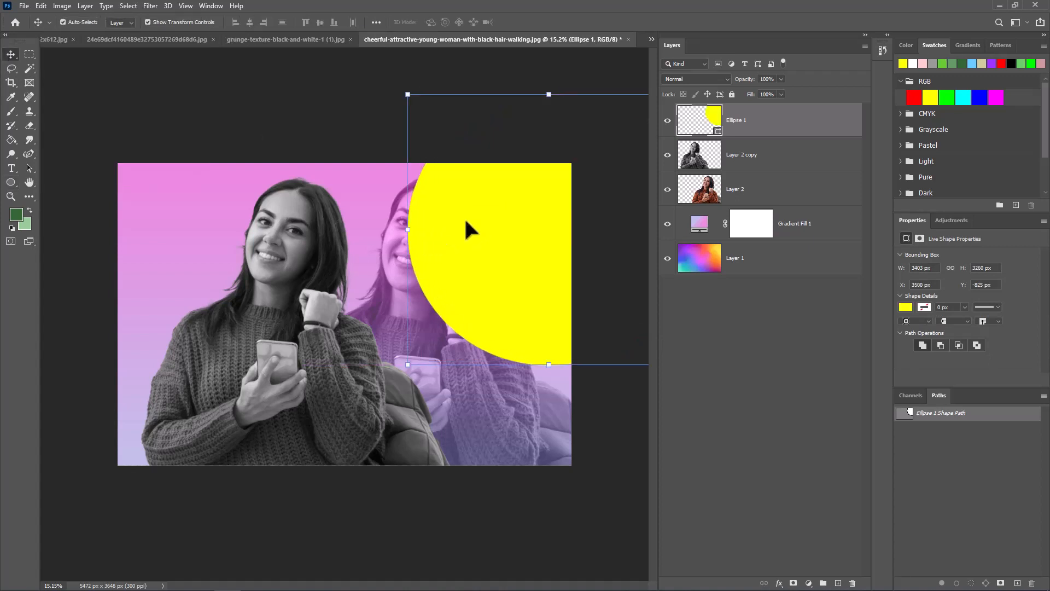
drag(817, 126, 821, 202)
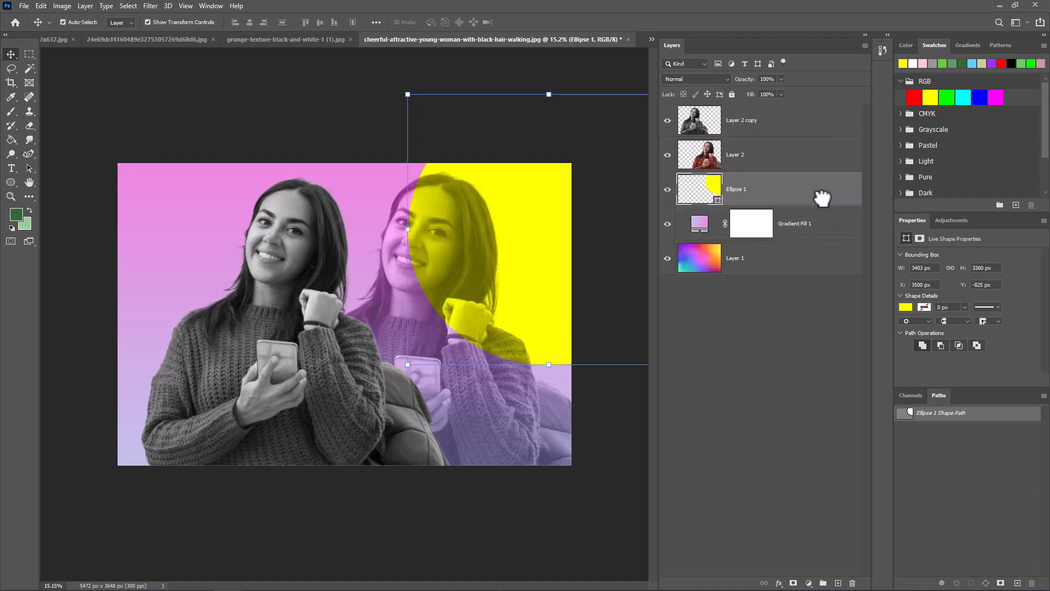
click(721, 78)
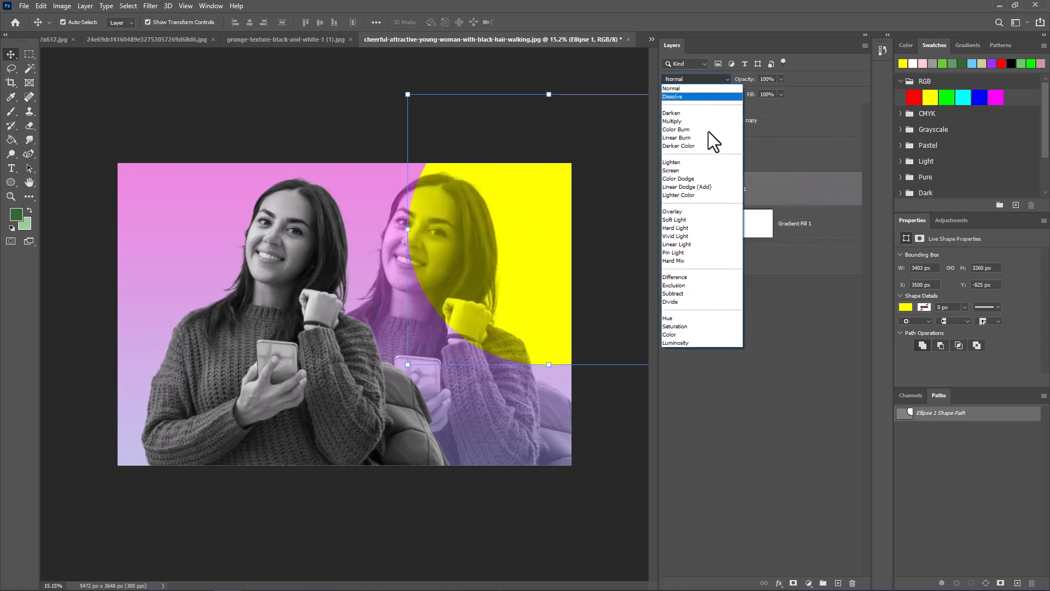
click(698, 261)
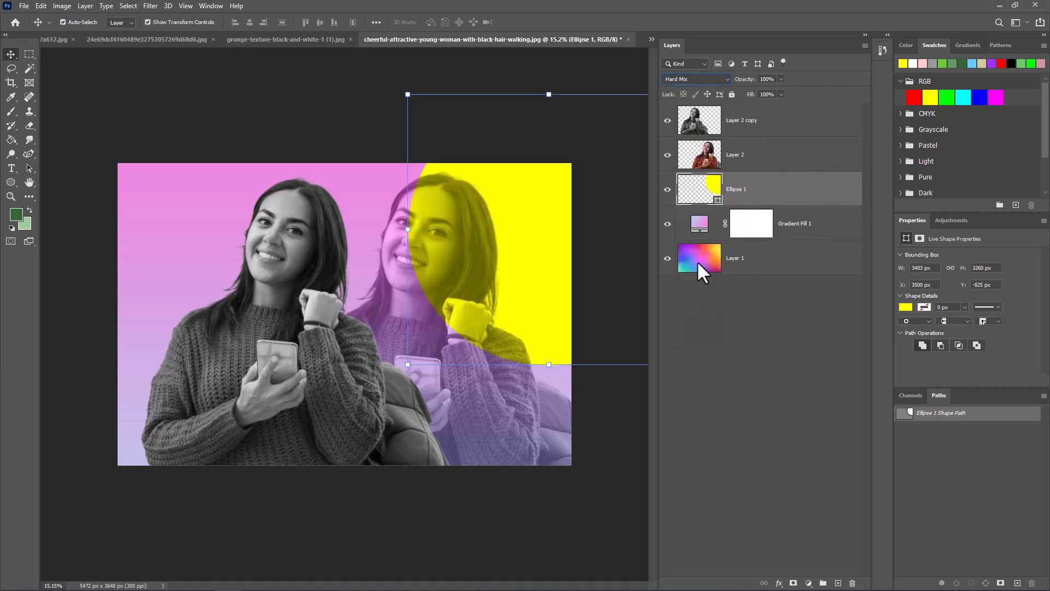
Duplicate the yellow ellipse slightly lower and set the copy's blend mode to Exclusion
drag(525, 229, 528, 284)
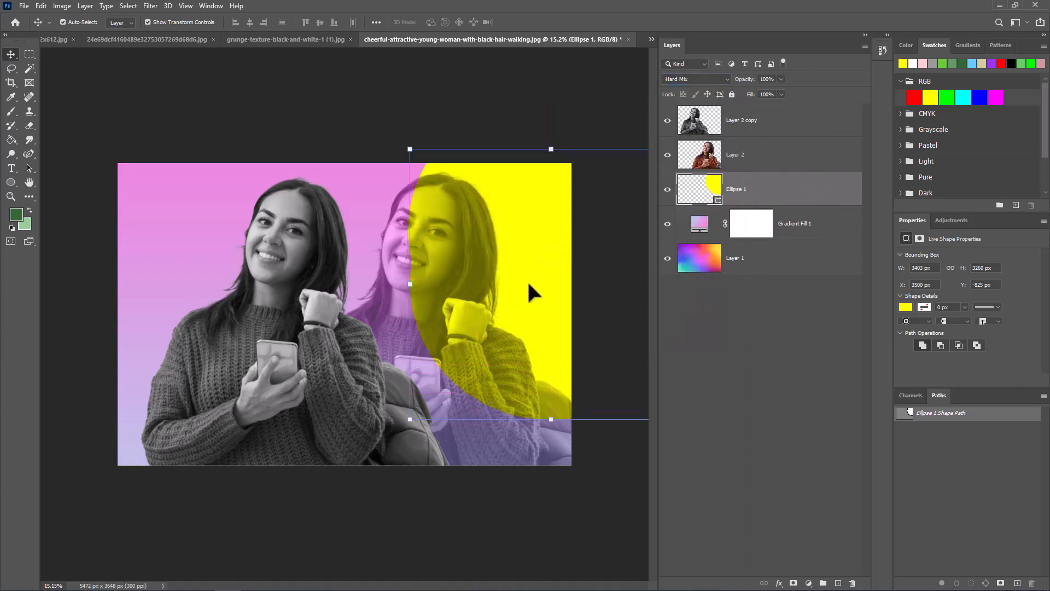
click(721, 79)
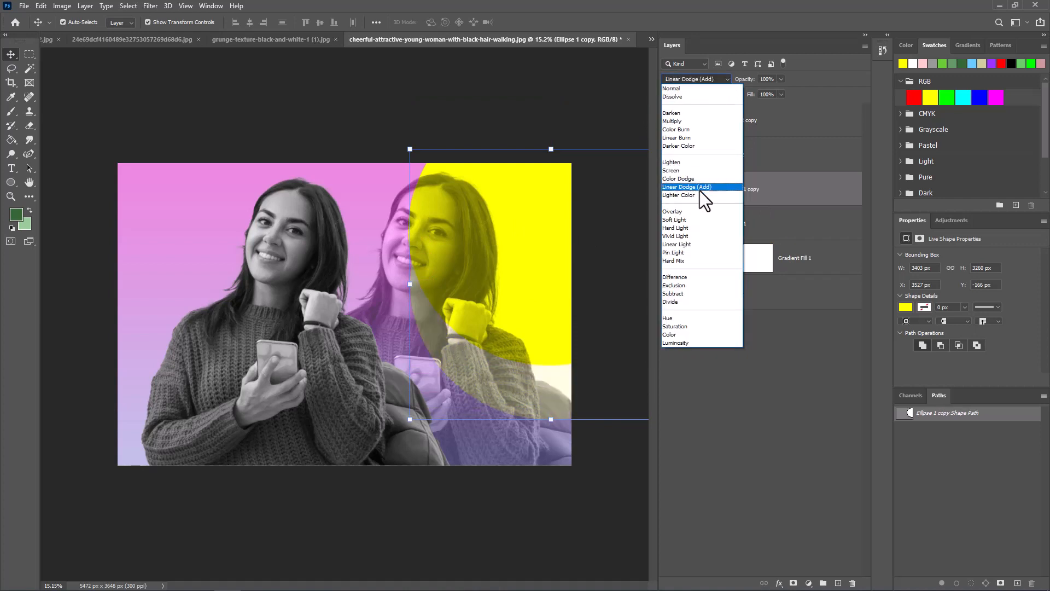
click(714, 285)
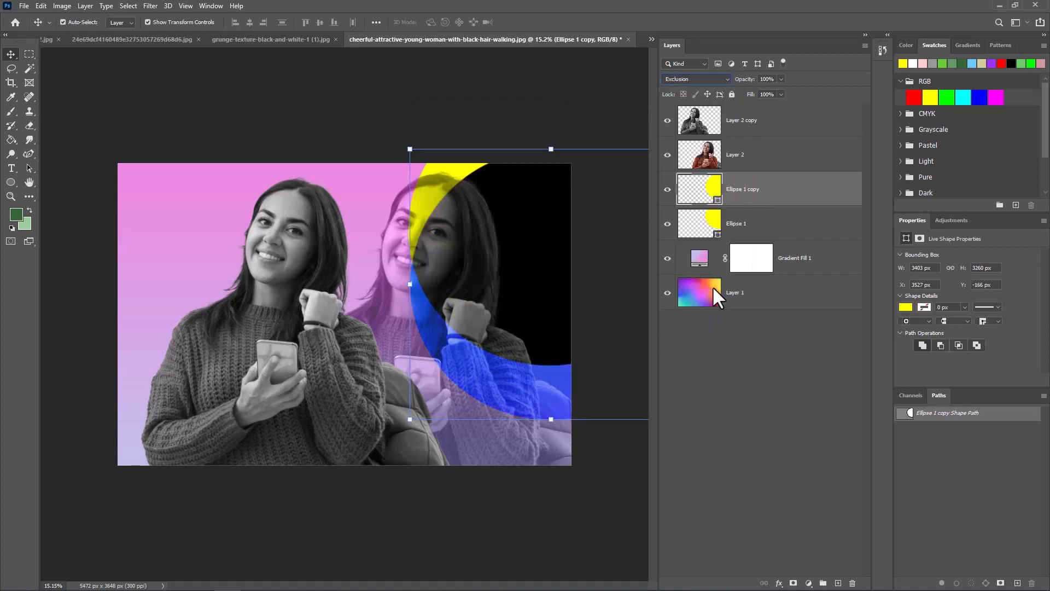
Move the ellipse copy to the canvas's lower-left corner and bring its layer above both cutouts
click(765, 399)
drag(541, 306, 339, 466)
drag(792, 202, 764, 109)
drag(406, 383, 234, 307)
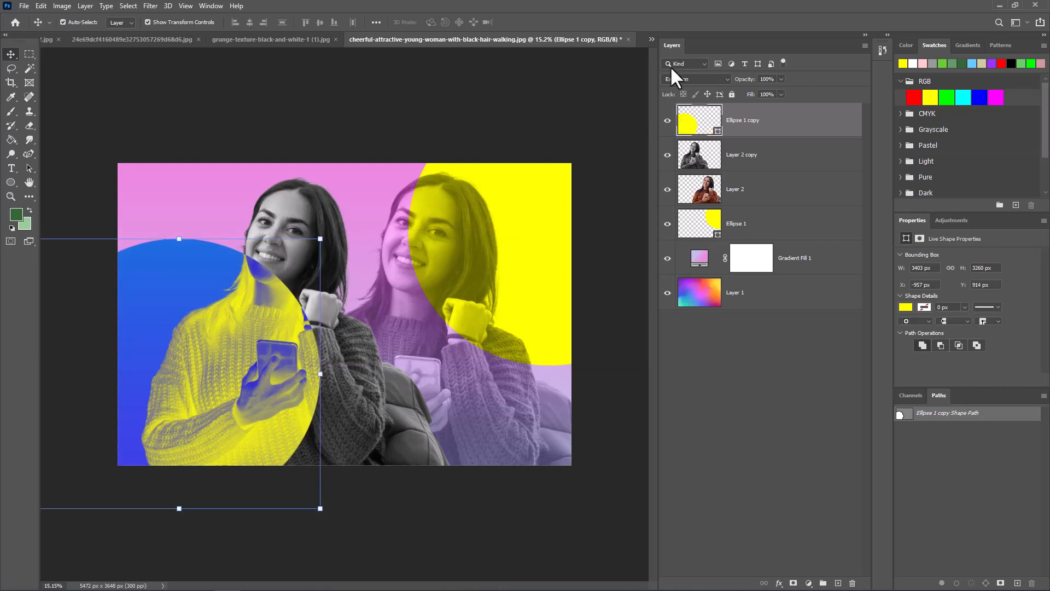
Blend the lower-left ellipse with Multiply and change its fill to dusty pink
click(714, 79)
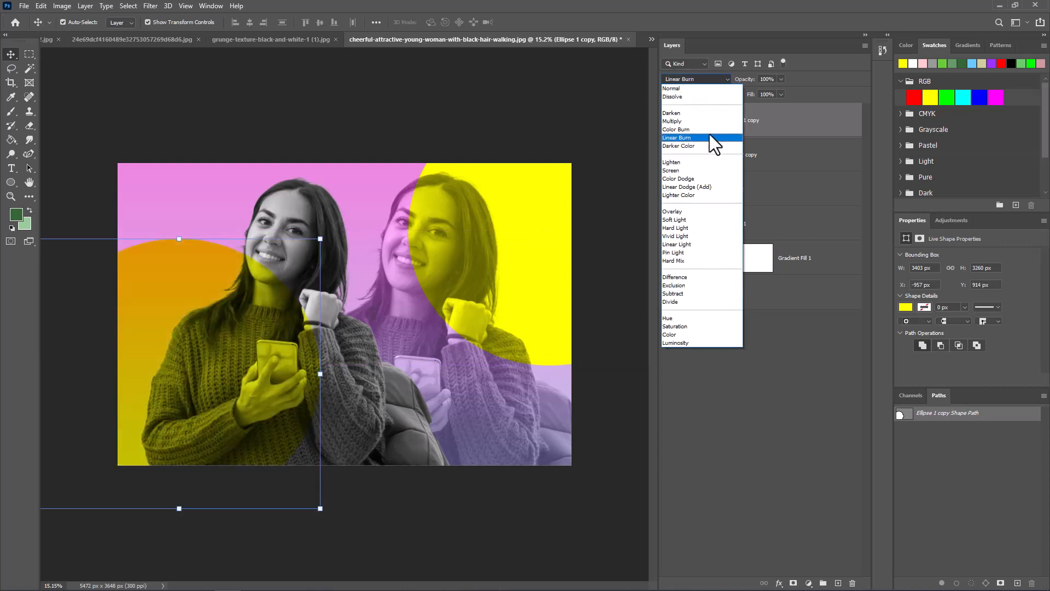
click(716, 121)
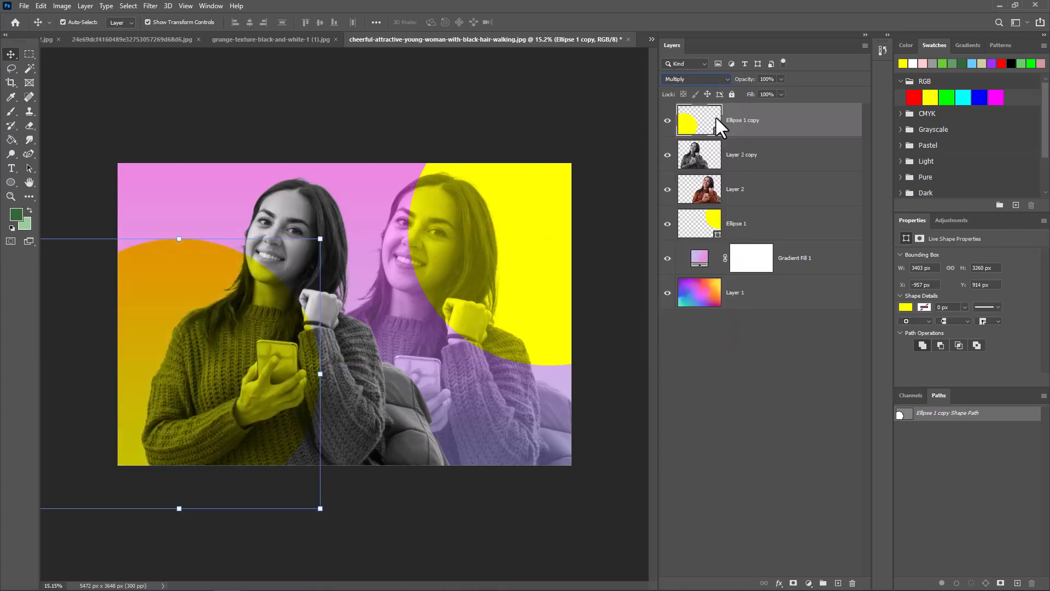
click(11, 182)
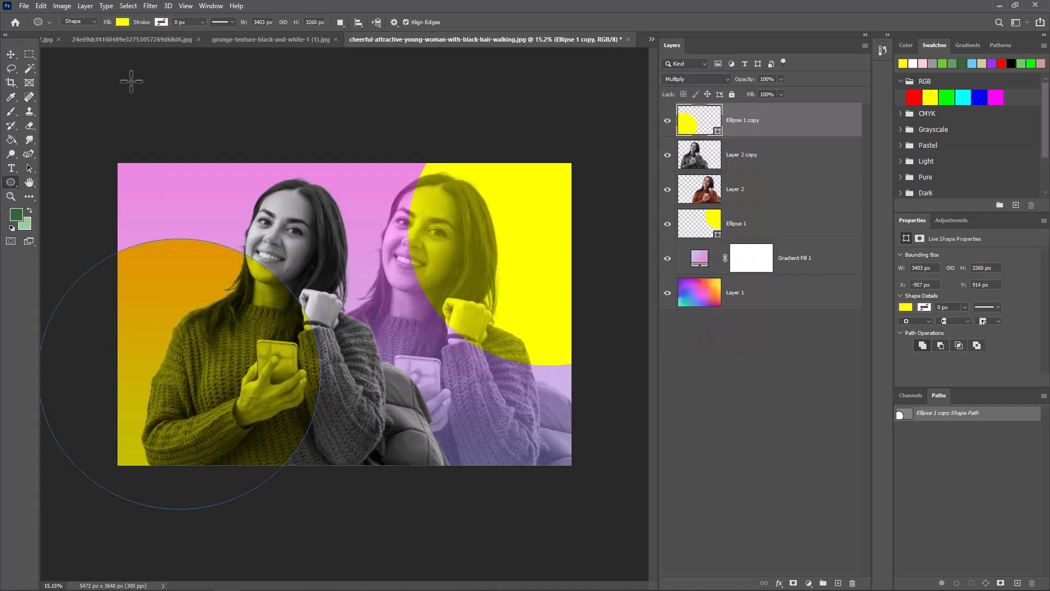
click(123, 22)
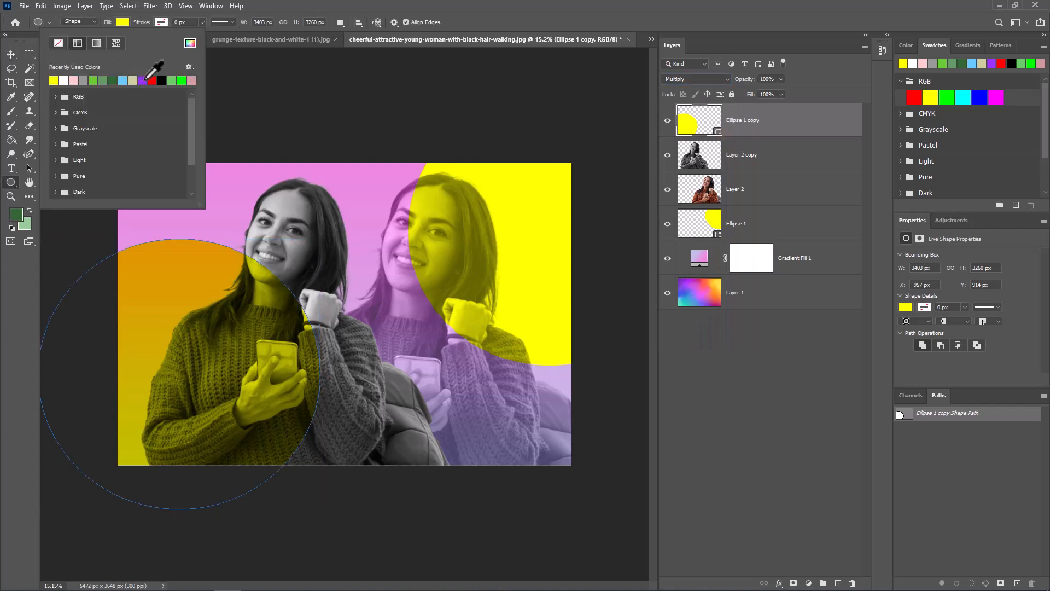
click(143, 80)
click(192, 81)
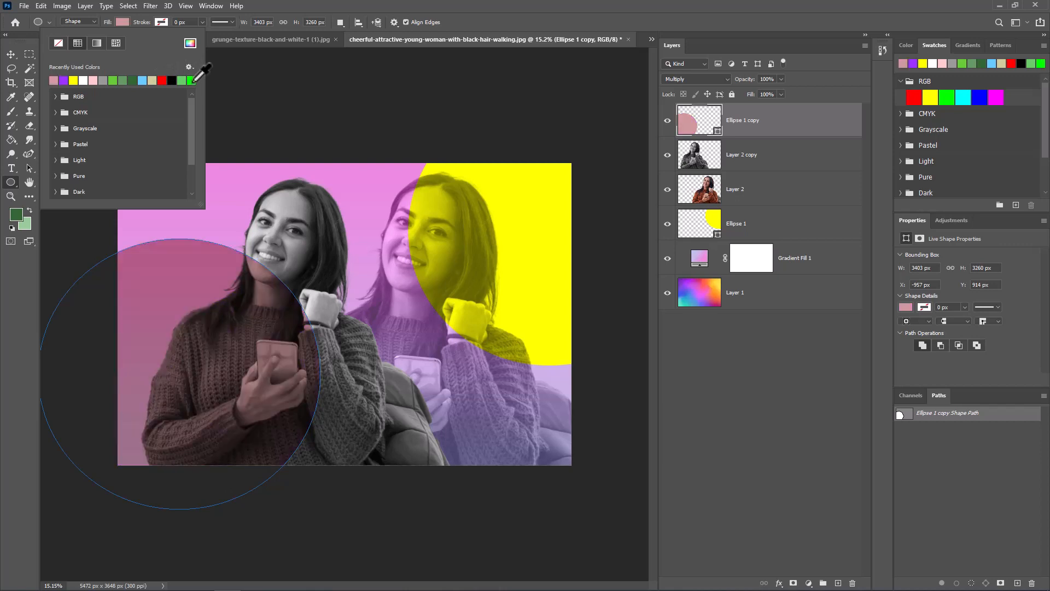
Shift the dusty pink ellipse further left past the canvas's left edge and deselect all layers
click(11, 54)
drag(162, 244, 130, 310)
drag(556, 264, 545, 253)
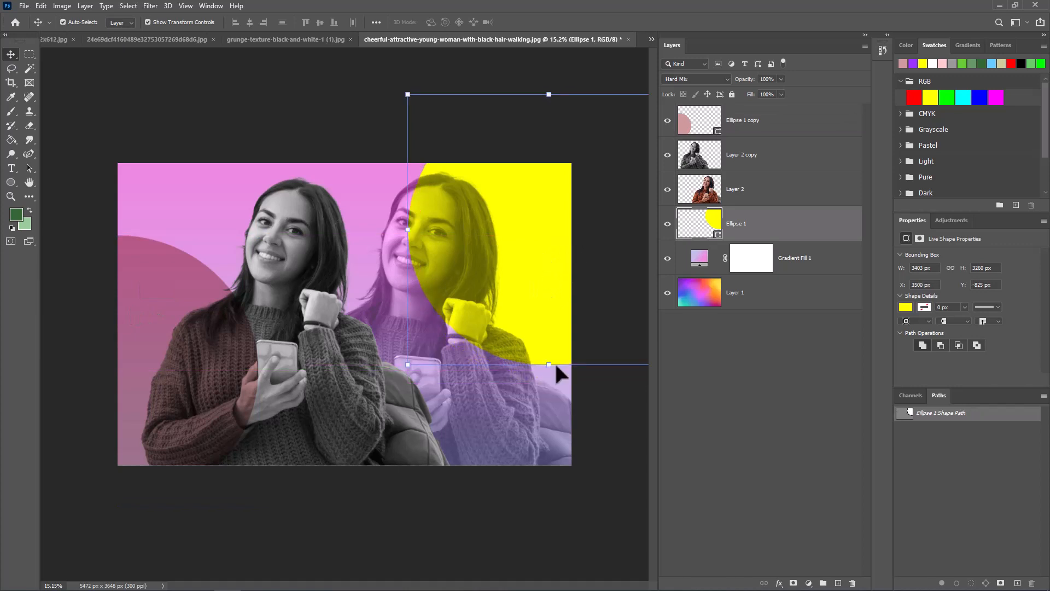
click(577, 528)
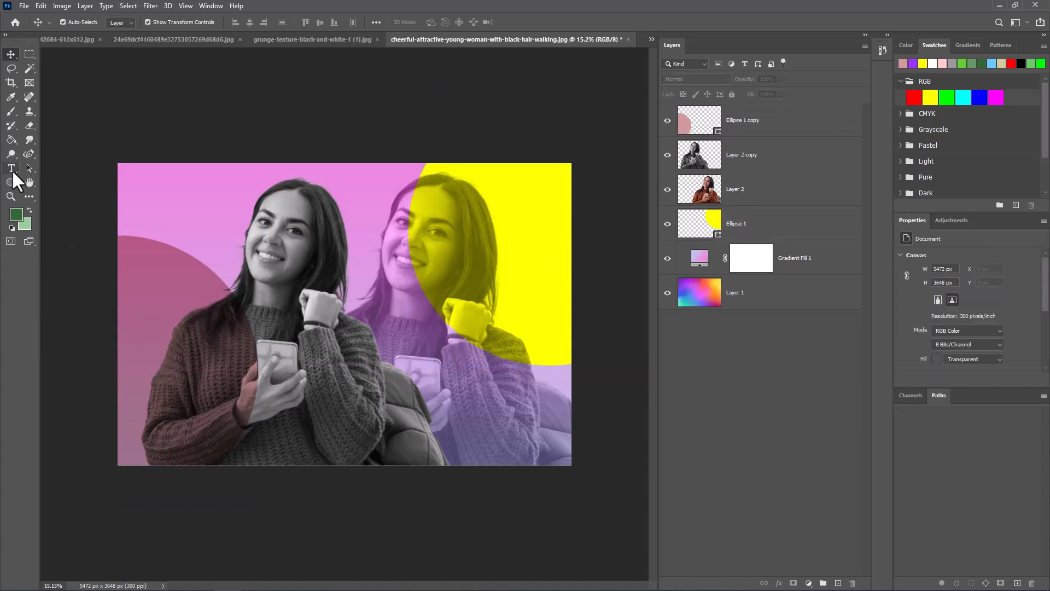
Add a "Lorem Ipsum" text layer in Caveat Regular over the lower part of the portraits and color it white
key(t)
click(330, 390)
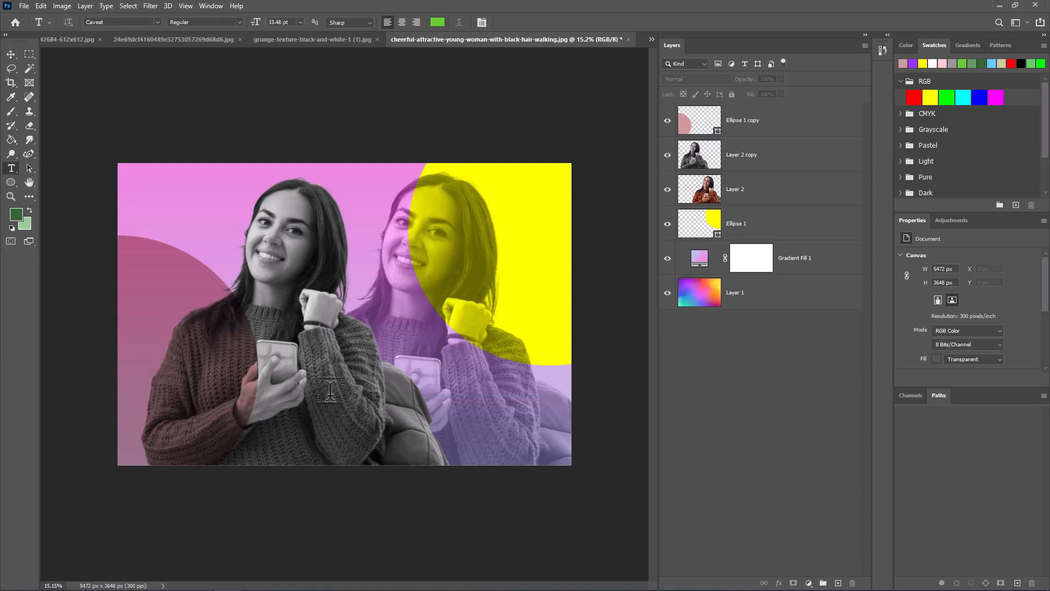
click(442, 25)
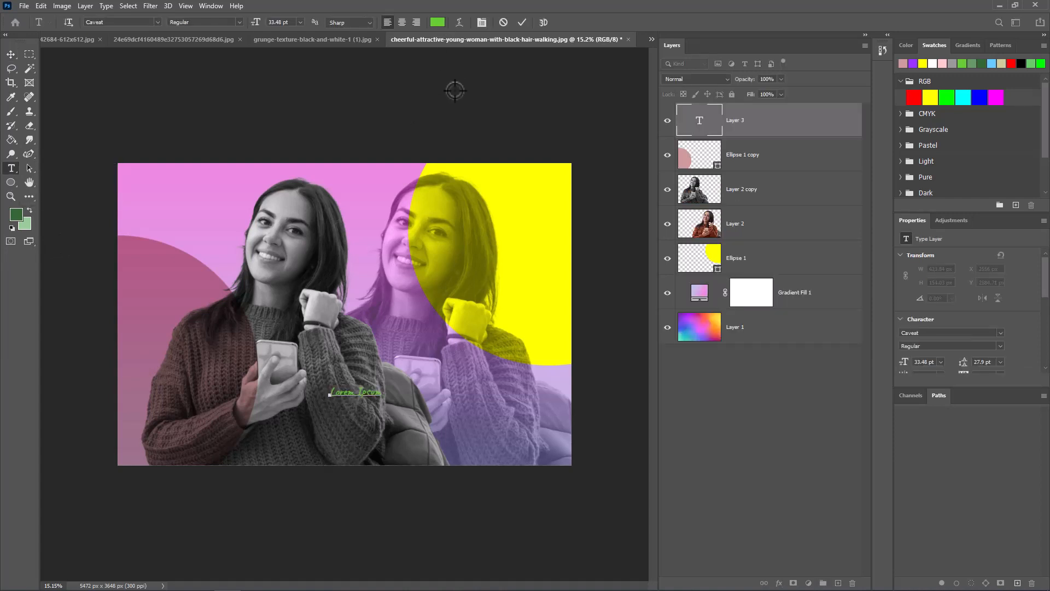
drag(417, 148, 366, 115)
click(629, 127)
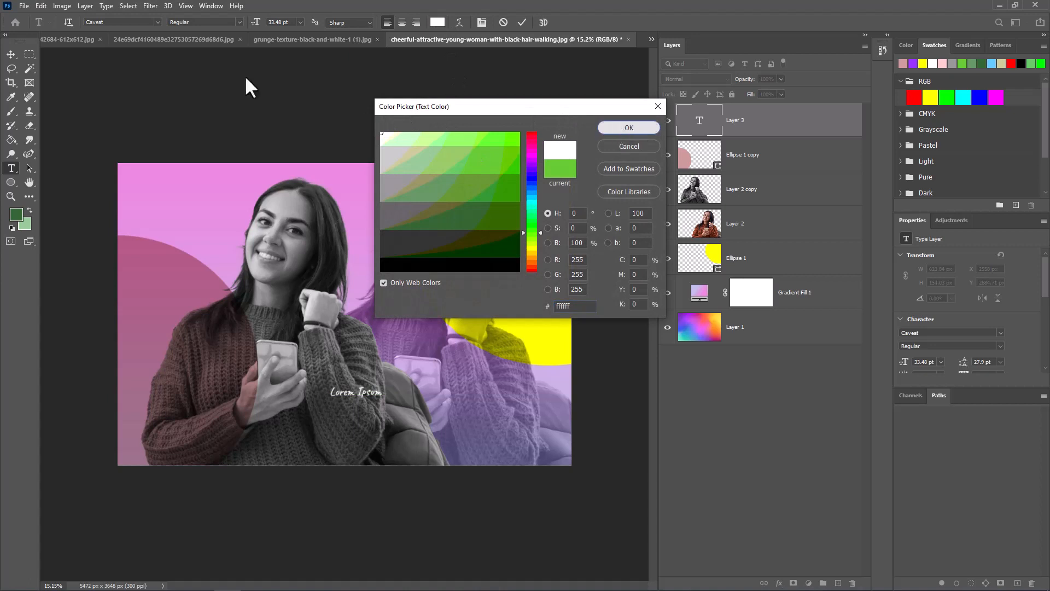
click(11, 55)
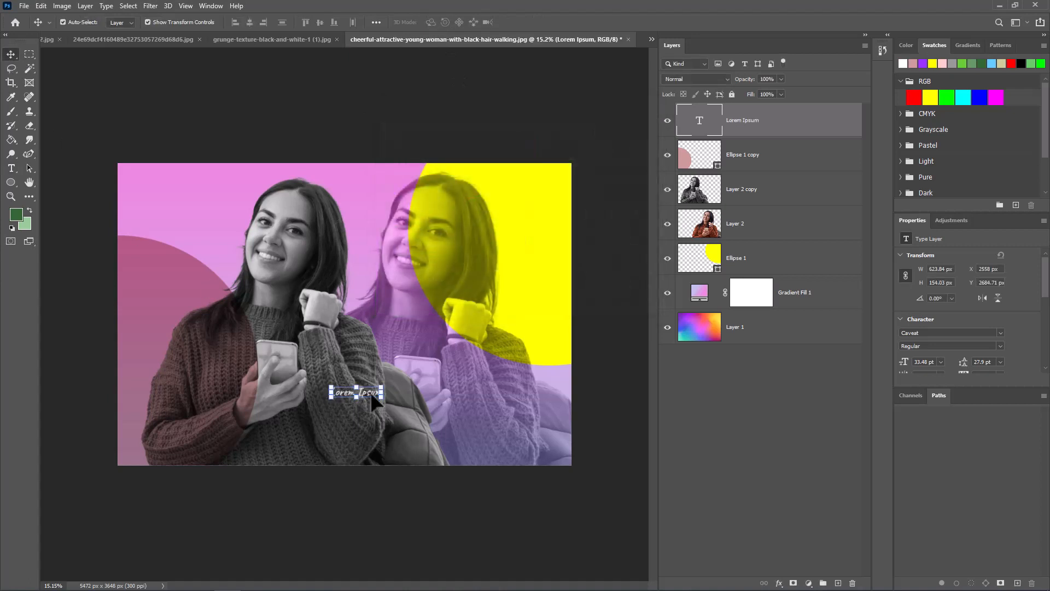
Enlarge the "Lorem Ipsum" text to about 140 pt, shift it slightly left, and deselect all layers
drag(383, 402, 530, 497)
key(Return)
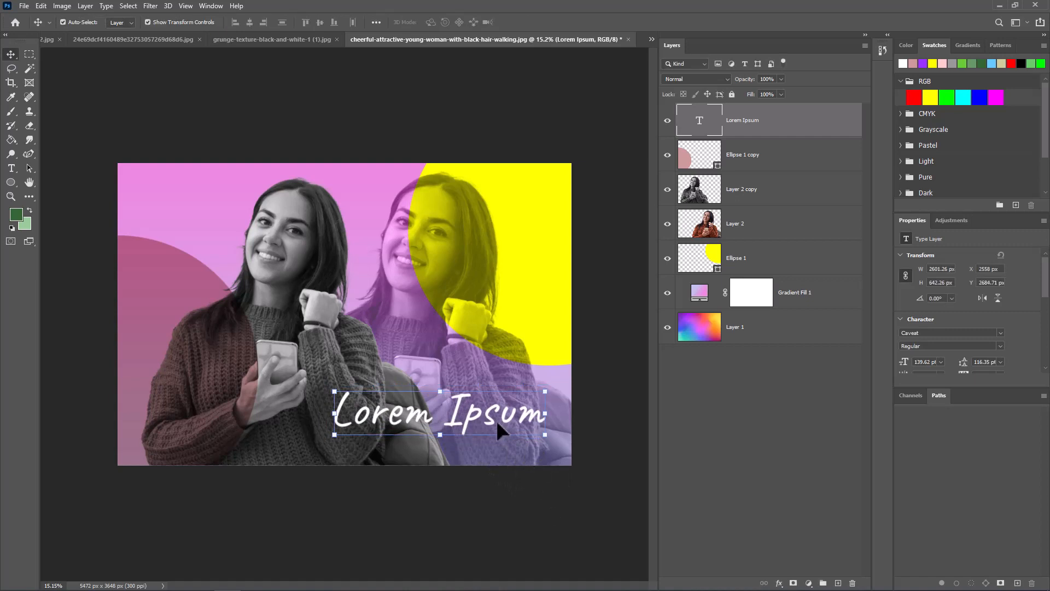
drag(497, 420, 482, 432)
click(513, 539)
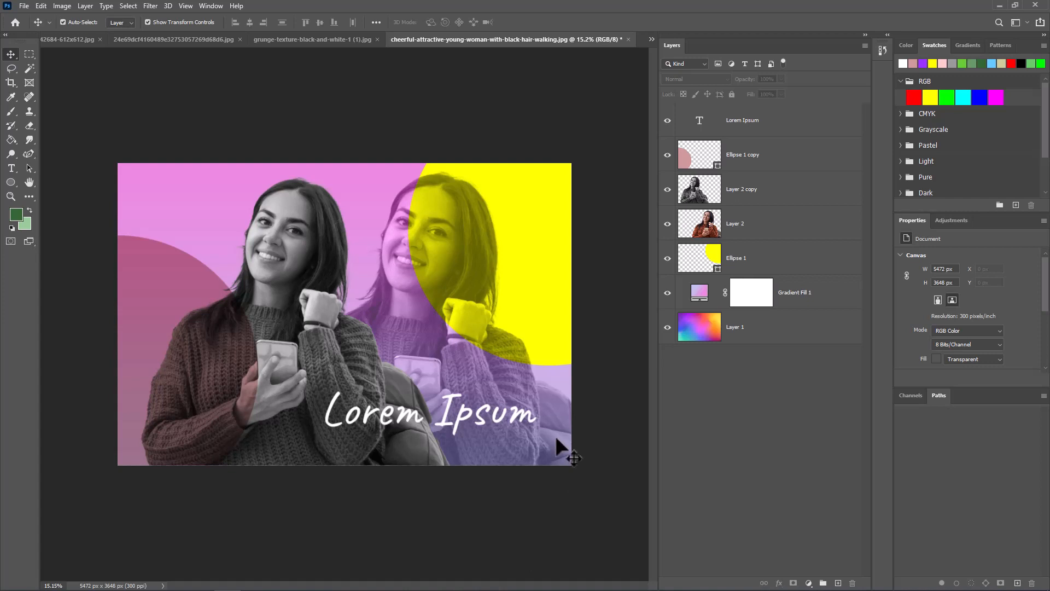
Fill the yellow ellipse with a linear blue-to-purple gradient and set its blend mode to Screen
click(515, 257)
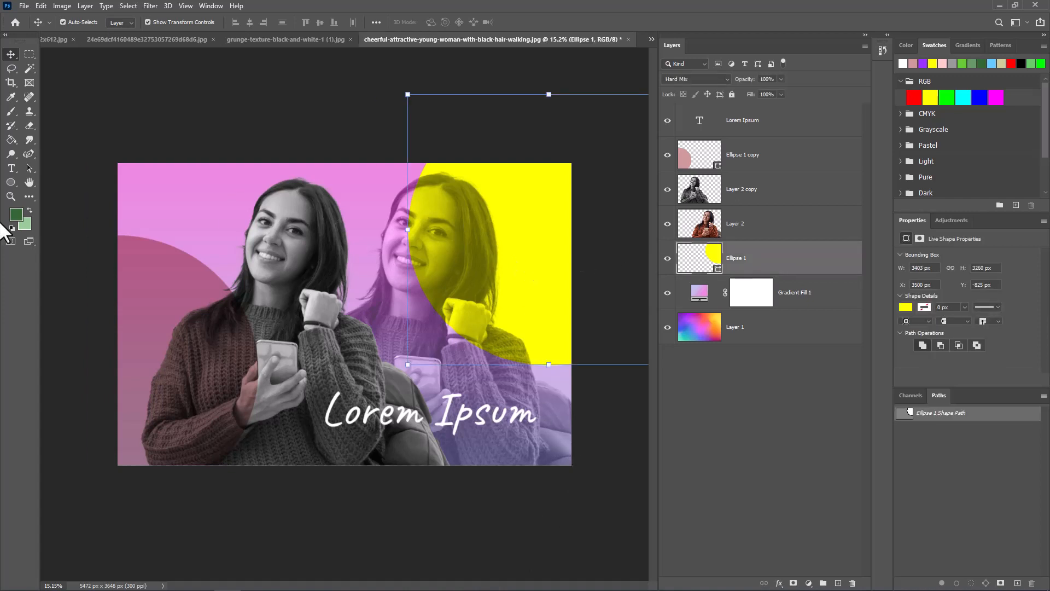
click(11, 182)
click(123, 22)
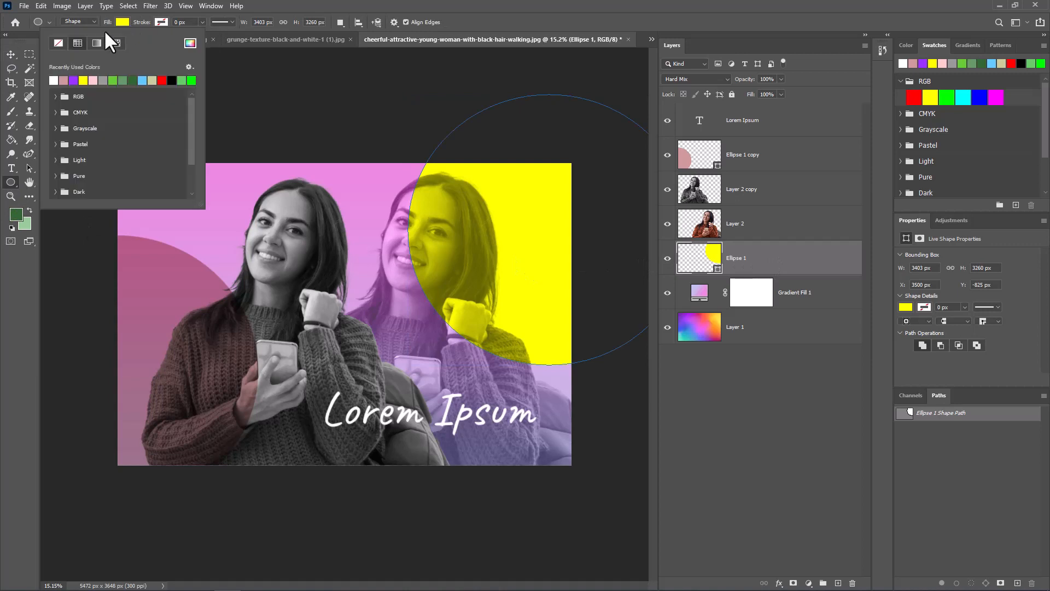
click(96, 43)
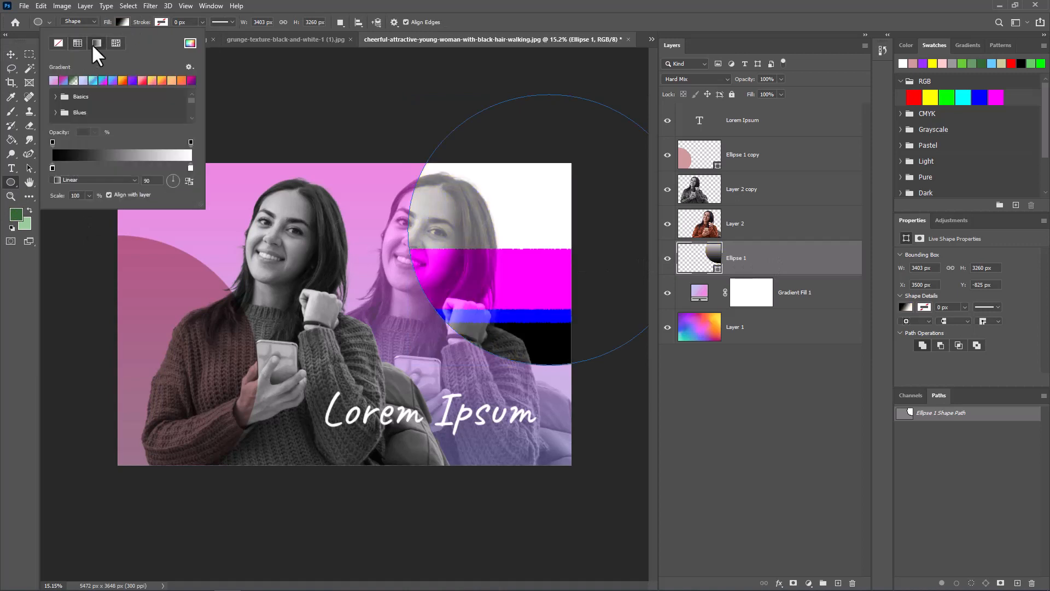
click(111, 81)
click(118, 81)
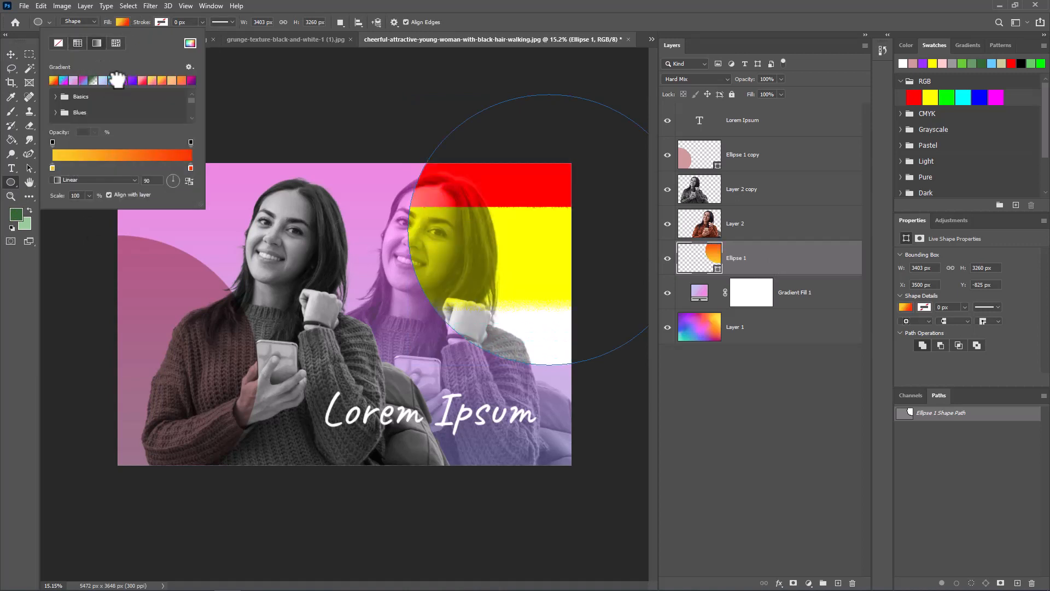
click(158, 81)
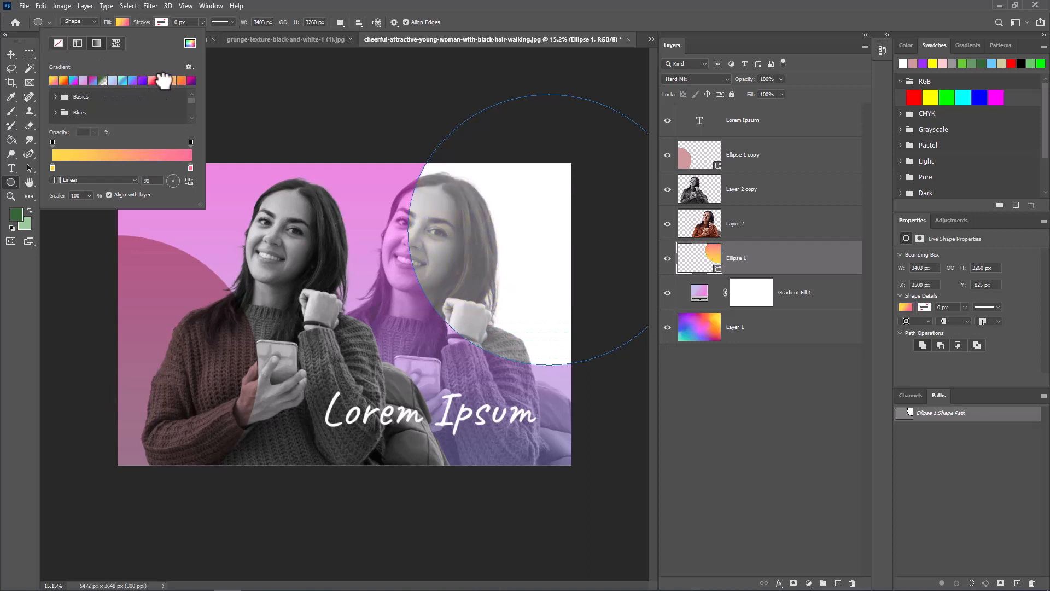
click(136, 82)
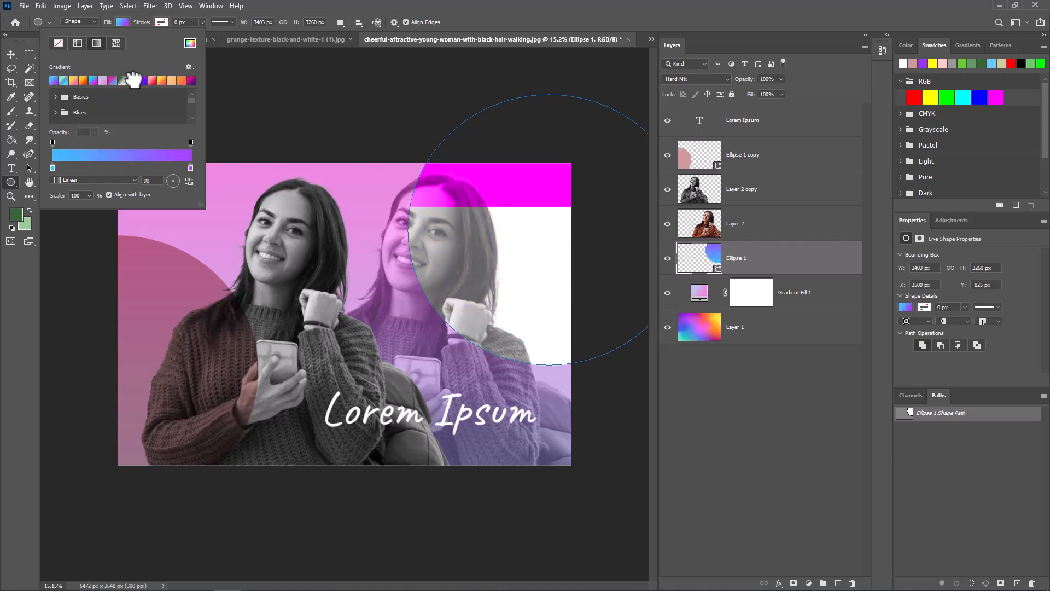
click(11, 53)
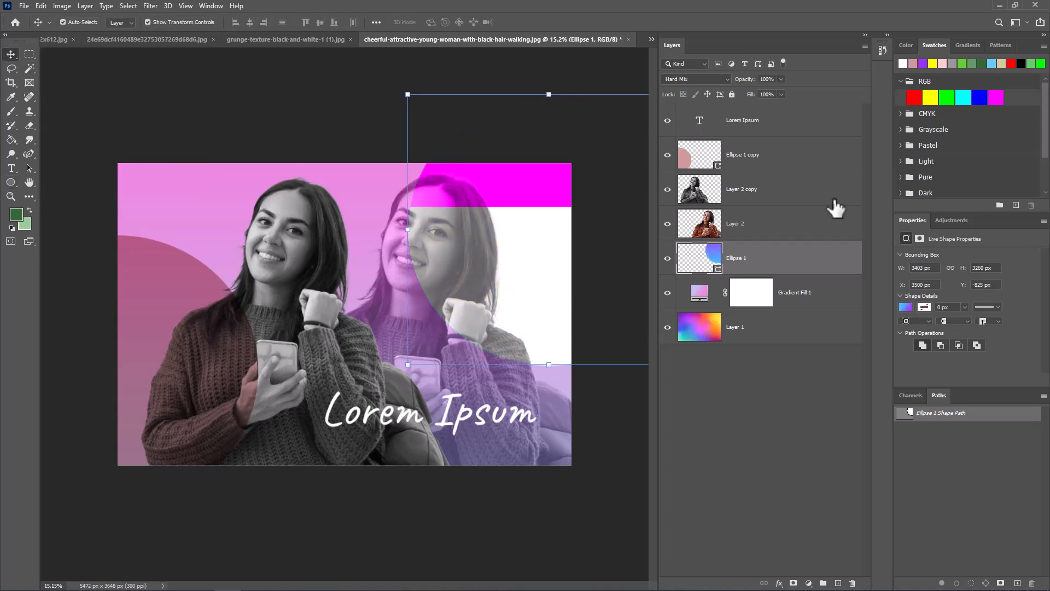
click(699, 78)
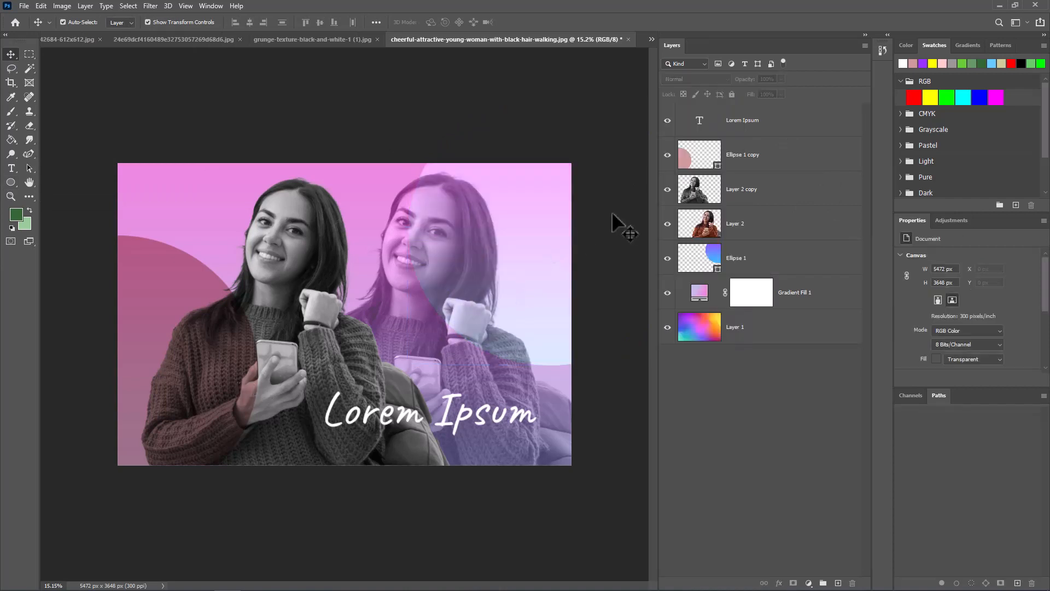
Shift the gradient ellipse further right and slightly up, and the faded portrait cutout slightly left
drag(539, 232, 562, 282)
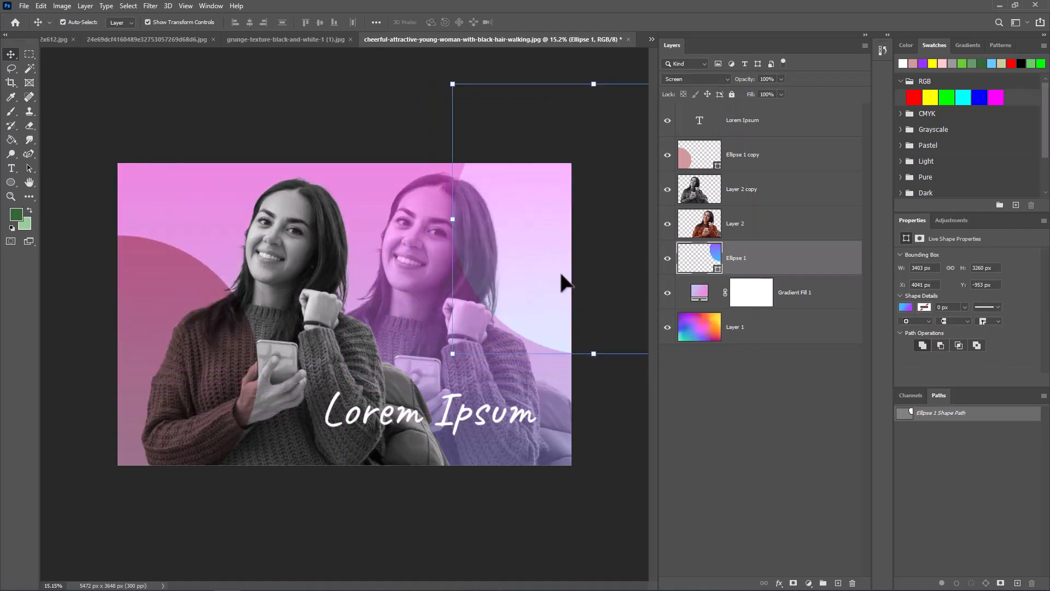
click(776, 395)
drag(467, 255, 487, 227)
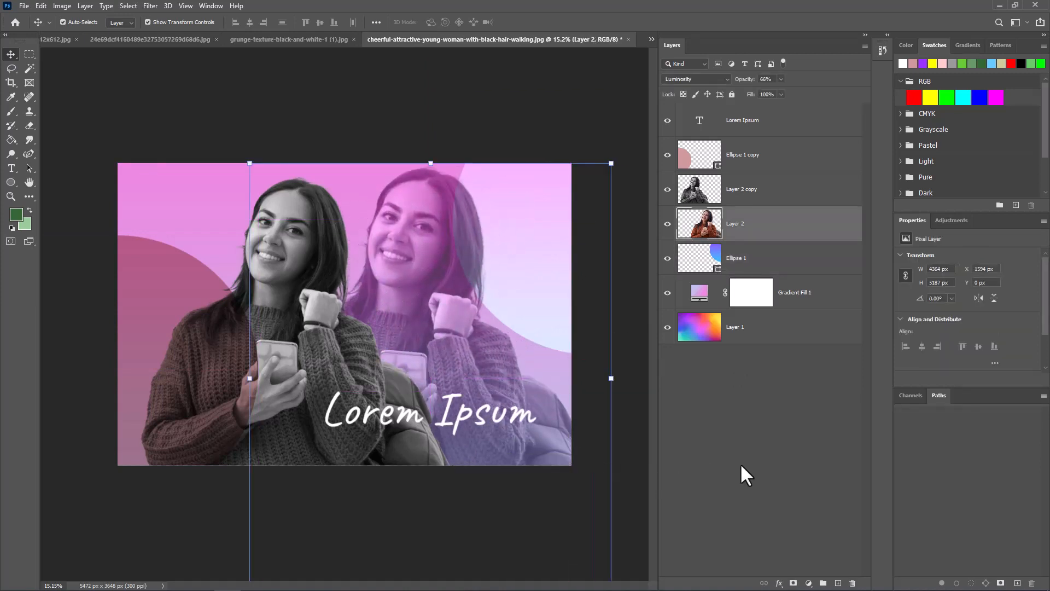
click(690, 463)
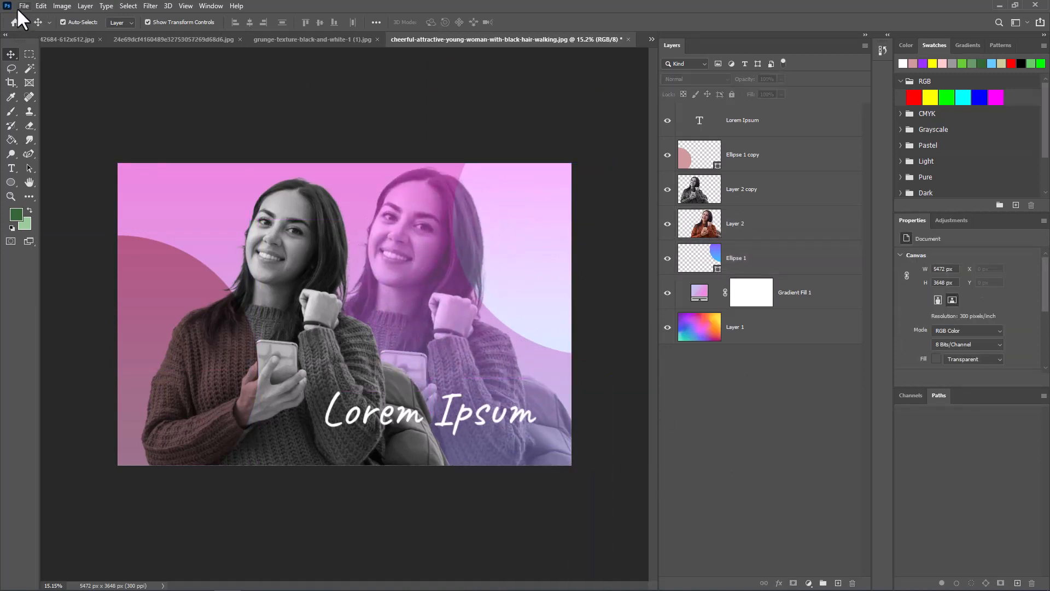
Create a new portrait document, 1080 x 1920 px at 300 ppi, in RGB with a white background
click(18, 5)
click(39, 15)
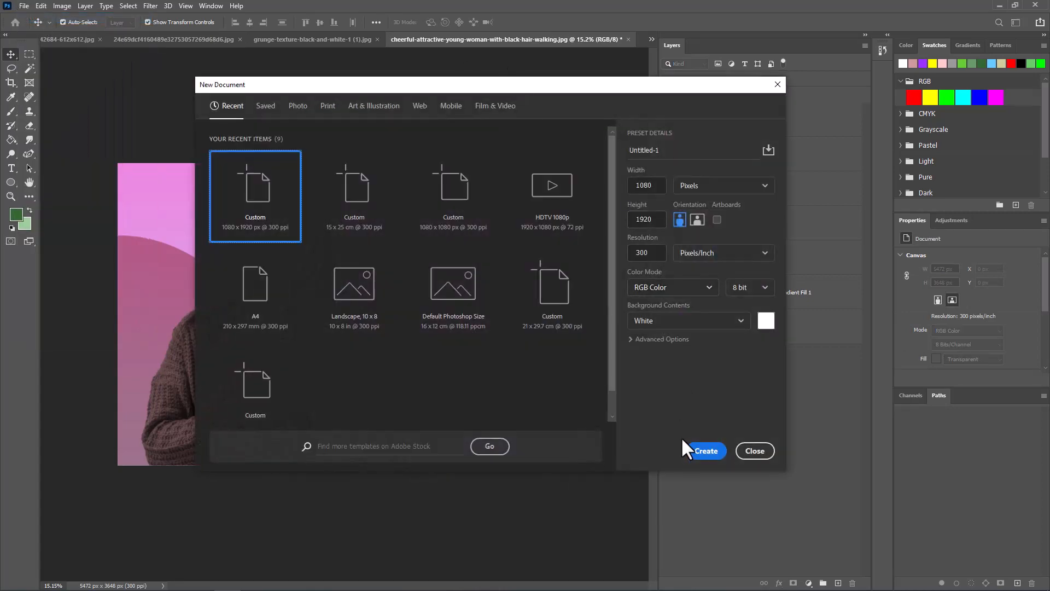
click(704, 452)
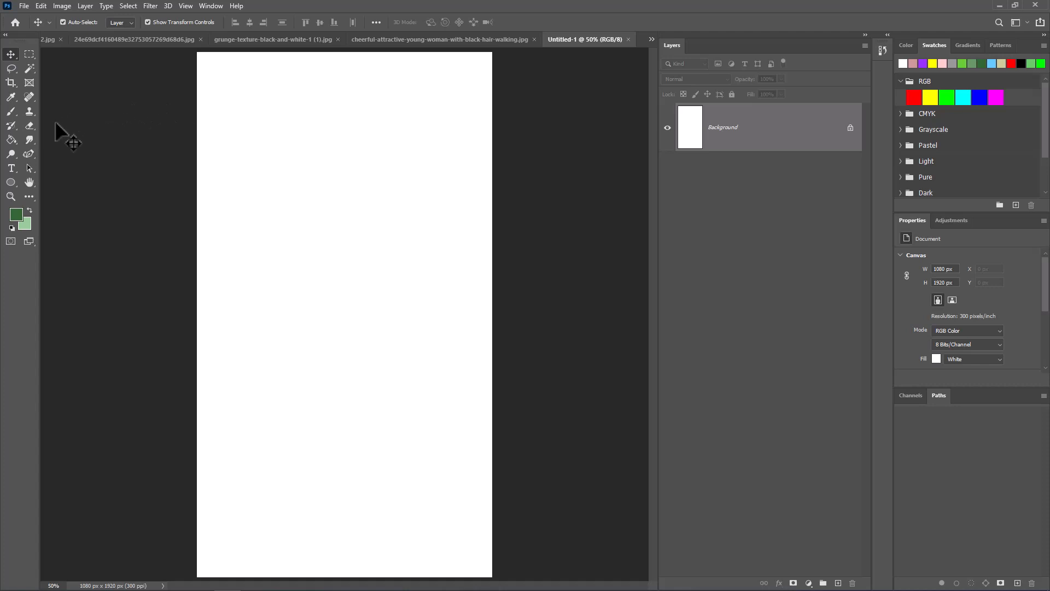
Draw a closed wavy shape about 1259 x 1652 px with the Curvature Pen, from the canvas's upper edge out past its right edge
click(27, 155)
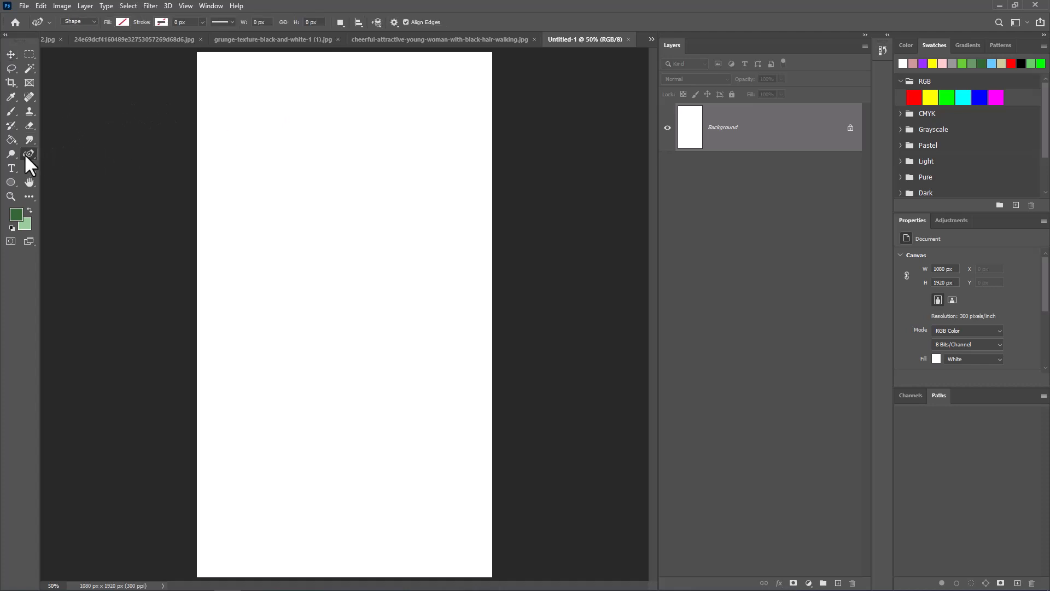
right_click(27, 155)
click(83, 175)
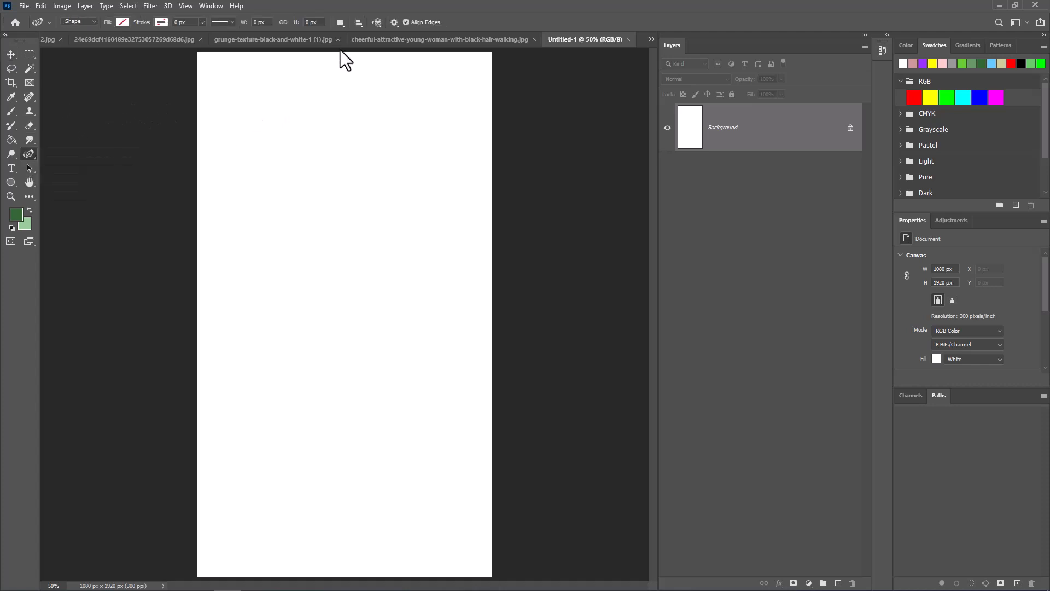
click(288, 51)
click(287, 187)
click(259, 285)
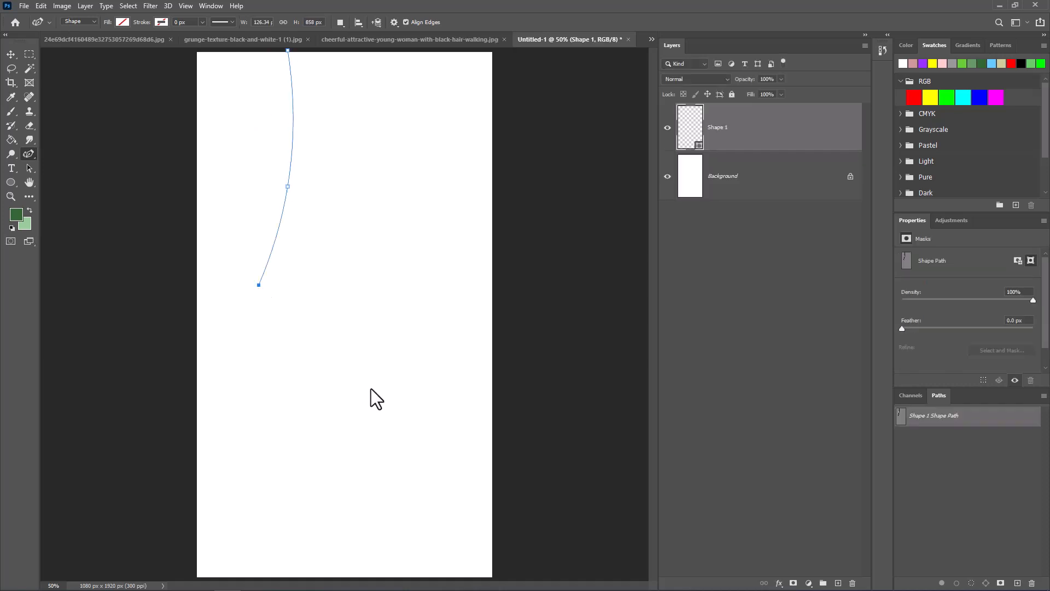
click(475, 454)
click(597, 291)
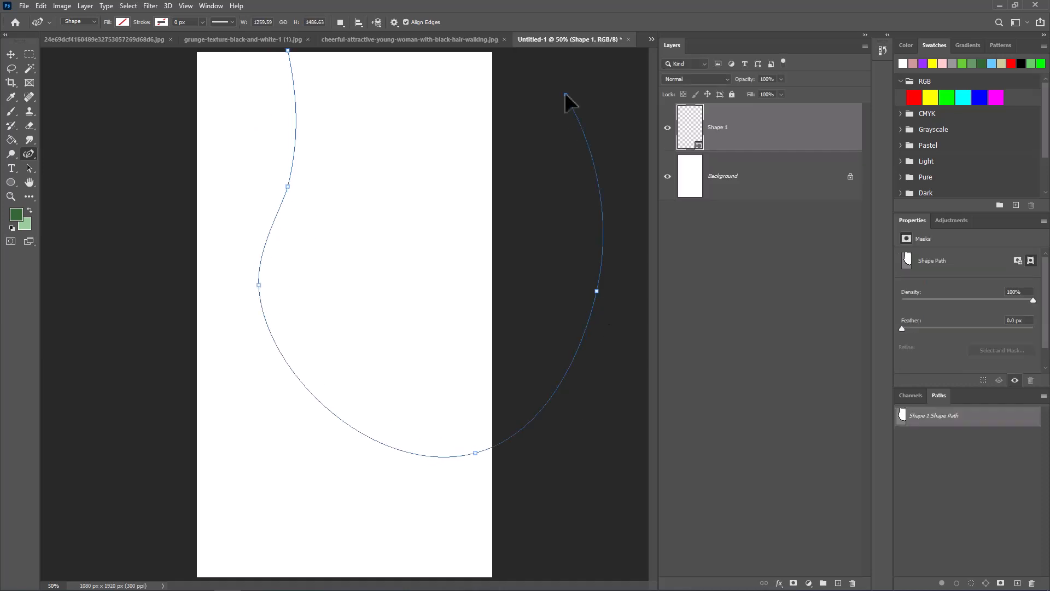
click(536, 53)
click(287, 51)
Fill the wavy shape with a linear cyan-to-magenta gradient and nudge it slightly upward
click(123, 21)
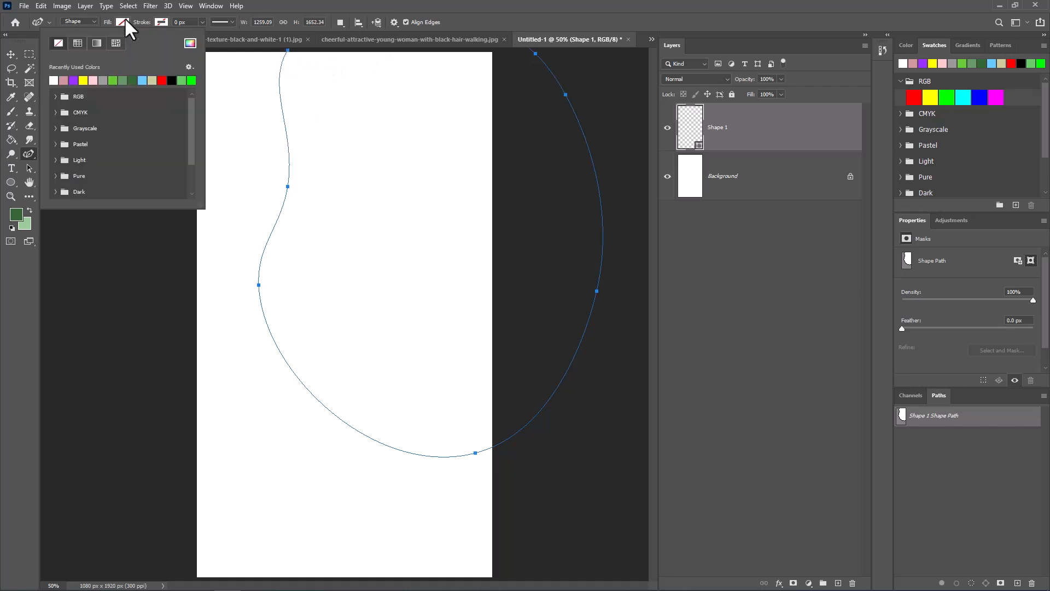
click(97, 43)
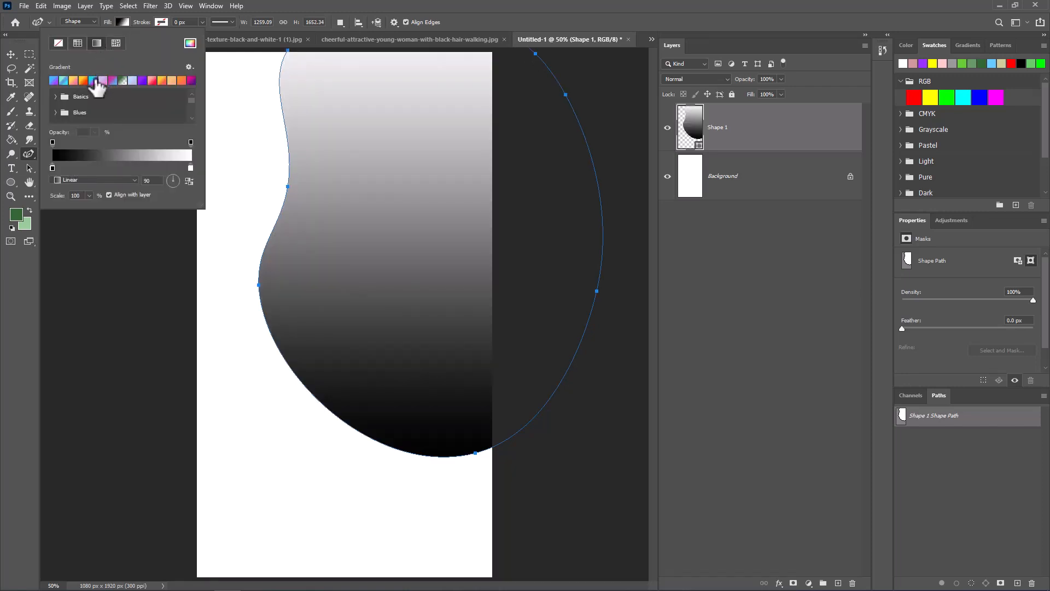
click(93, 80)
click(10, 54)
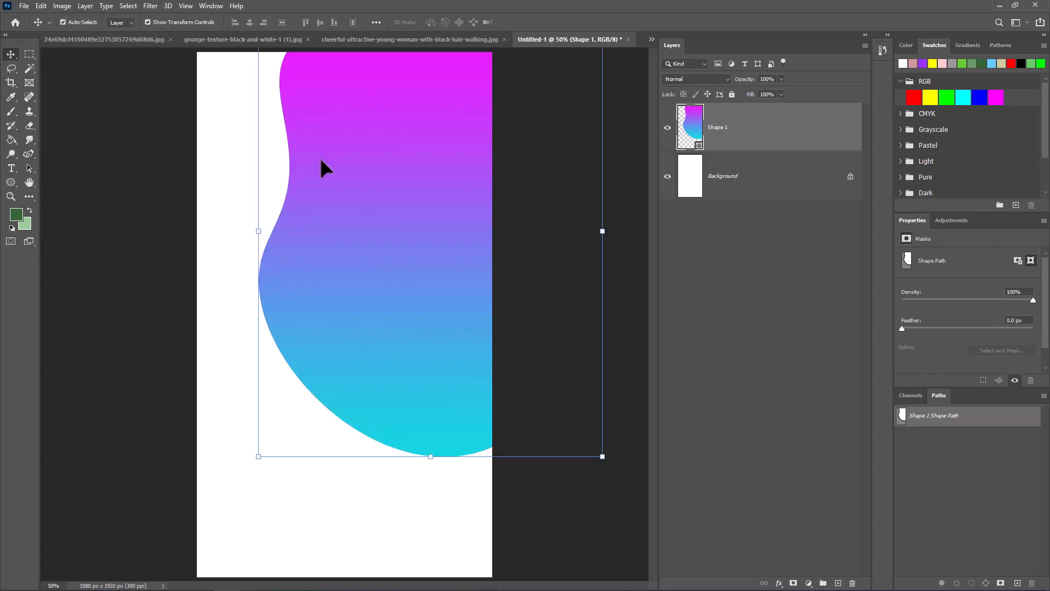
drag(401, 179, 394, 181)
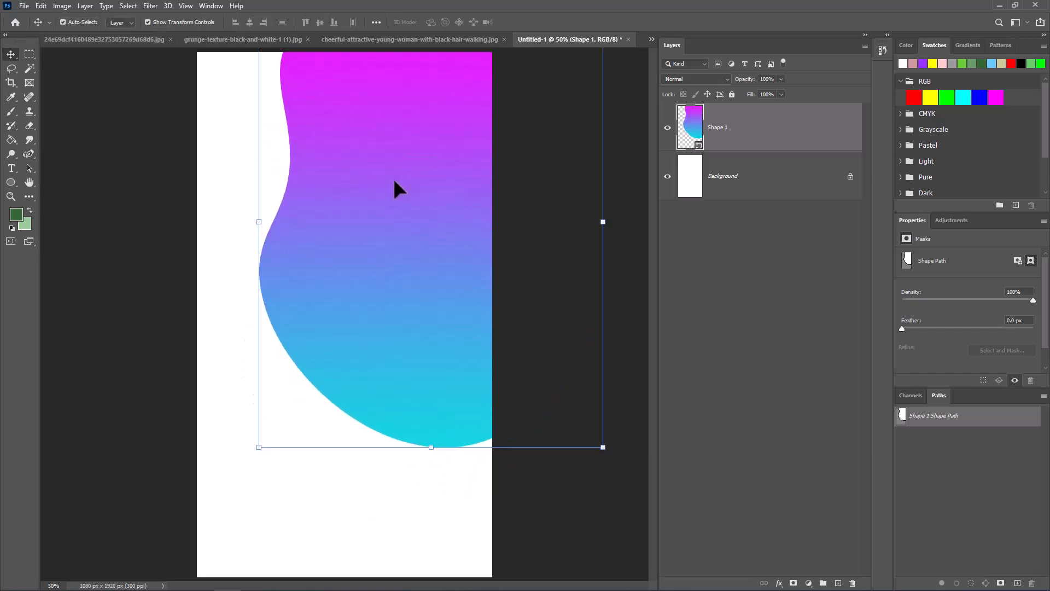
Reshape the left bulge of the wavy shape by lowering its anchor point and tilting its curve handle, then deselect the shape
right_click(29, 168)
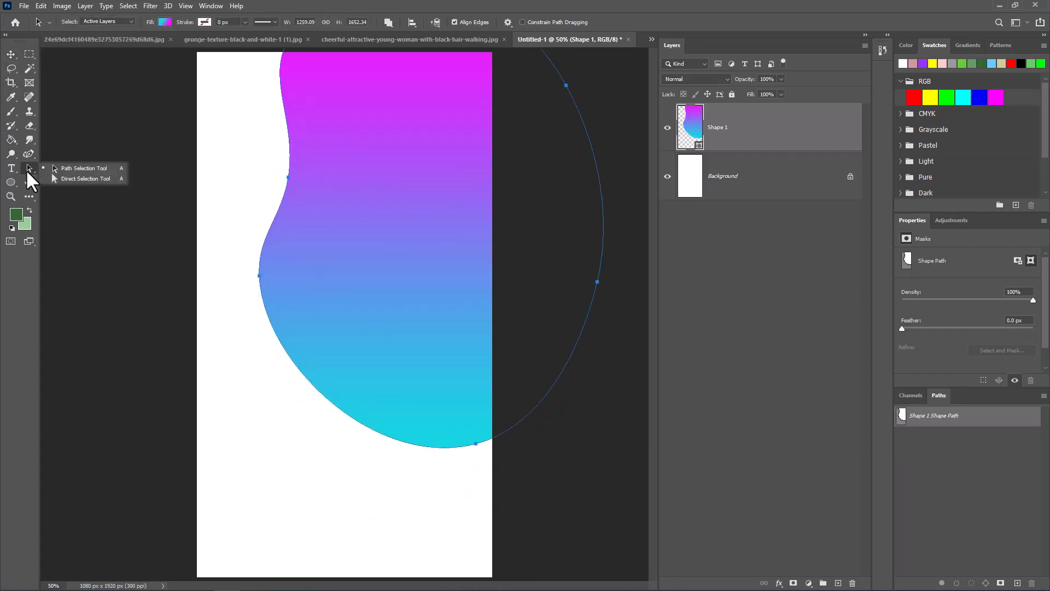
click(77, 181)
drag(258, 275, 258, 320)
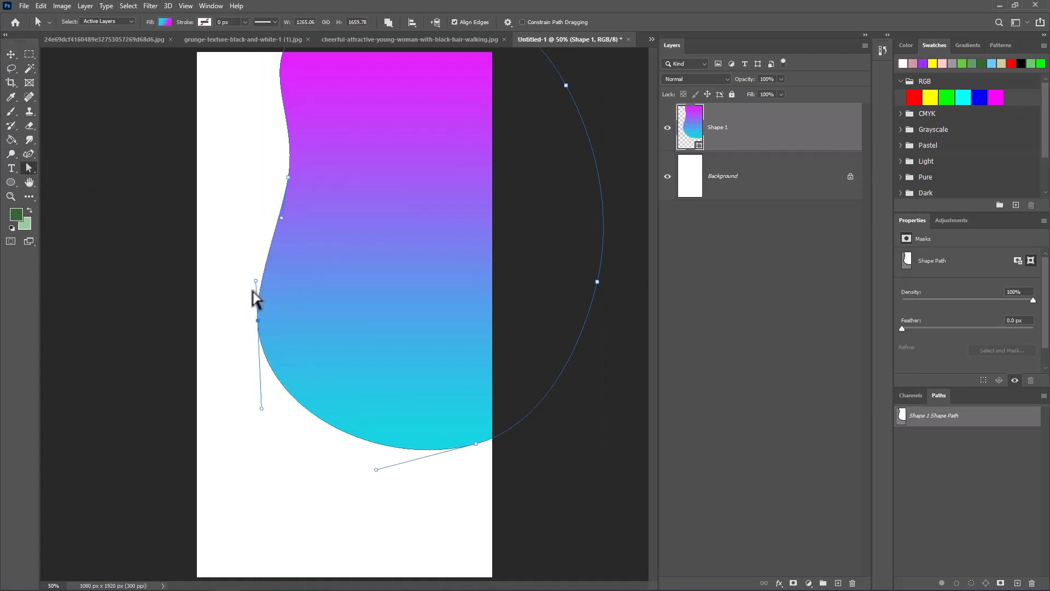
drag(255, 280, 241, 239)
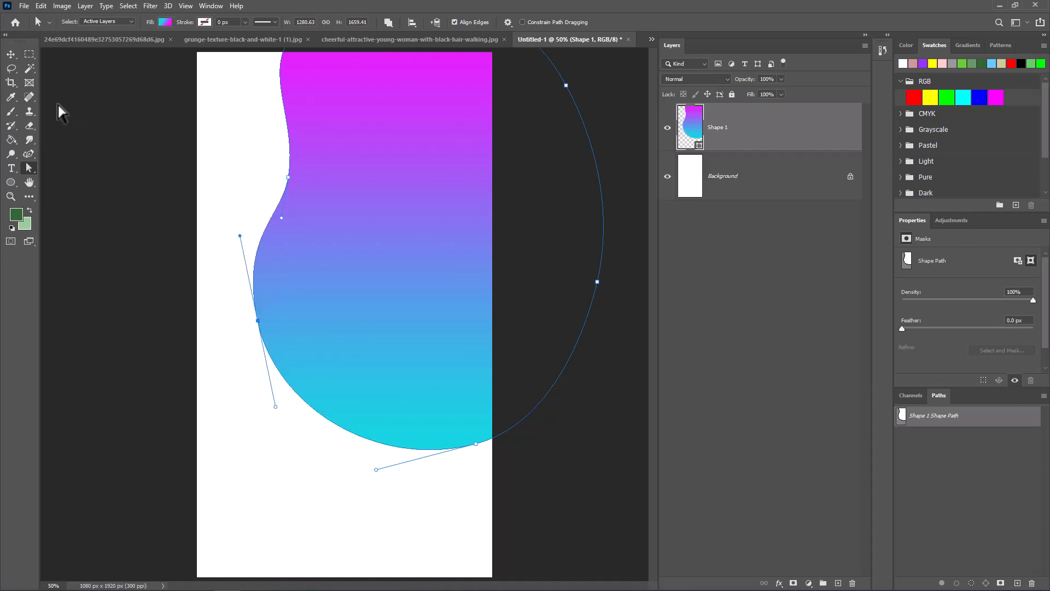
click(10, 54)
click(159, 140)
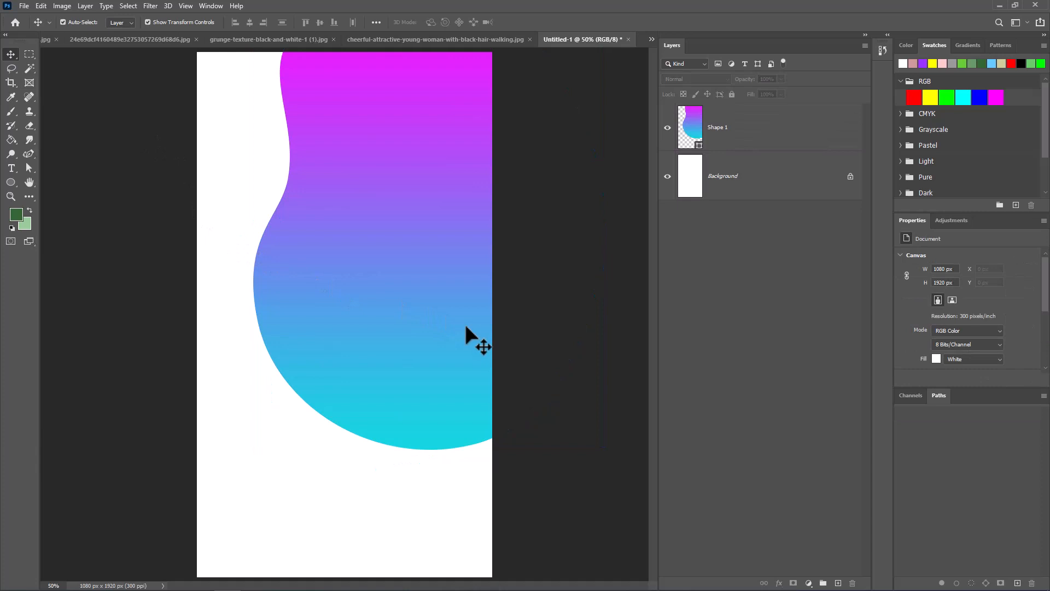
Duplicate the gradient shape slightly to the lower left and set the copy's opacity to 20%
drag(398, 242, 382, 247)
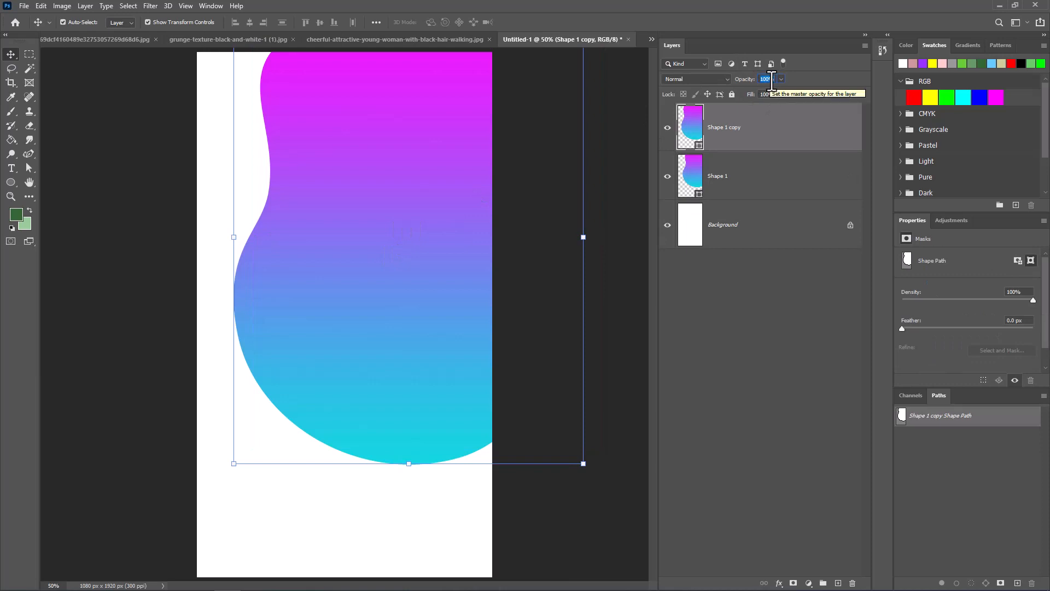
text(20)
click(811, 362)
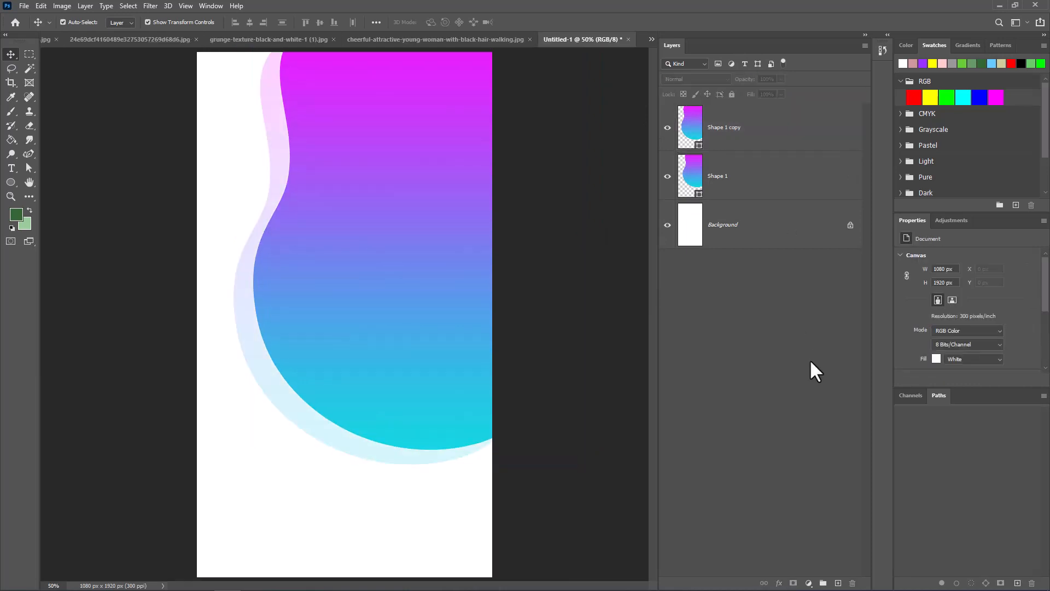
Move the faded copy's layer below the original shape, then offset it downward and enlarge it slightly
drag(754, 137, 750, 182)
drag(253, 334, 255, 355)
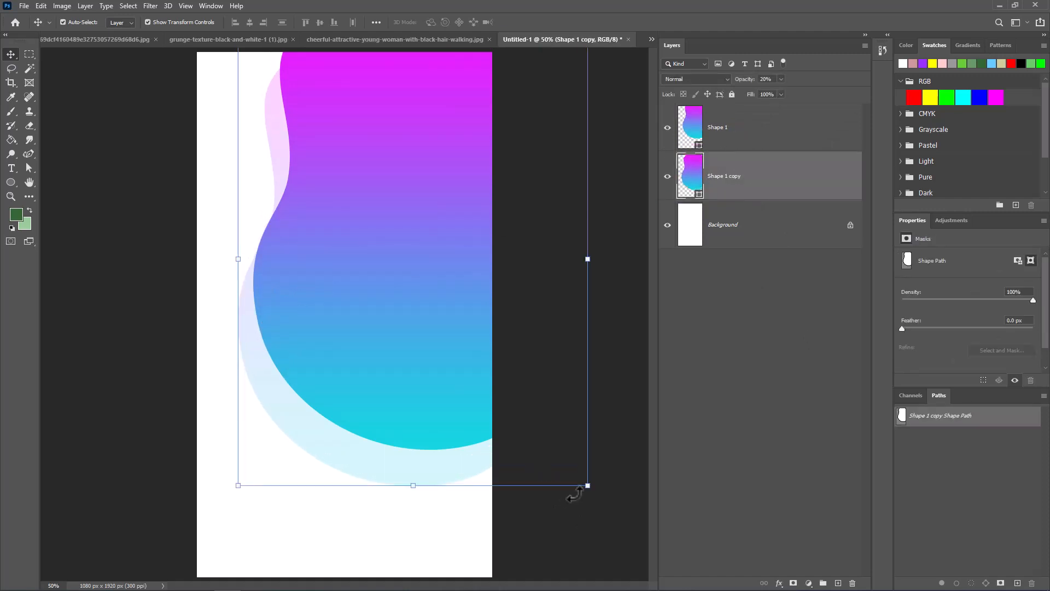
mouse_move(597, 488)
mouse_down()
mouse_move(626, 403)
mouse_move(565, 488)
mouse_move(586, 478)
mouse_up()
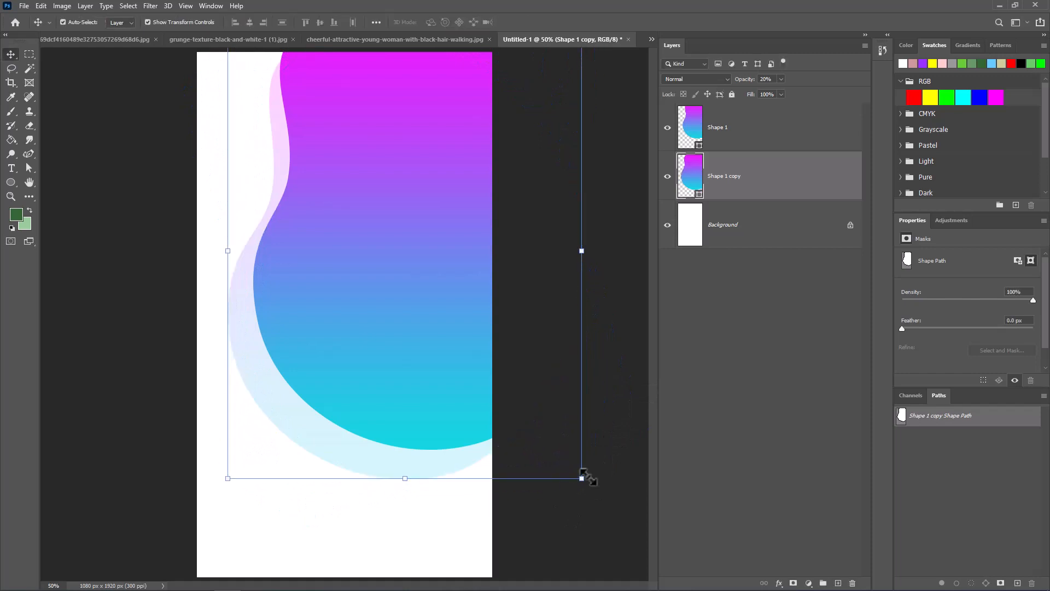
Duplicate the faded shape toward the upper right and move the copy's layer to the top of the stack
key(Return)
drag(331, 442, 409, 382)
key(ctrl+z)
drag(315, 426, 389, 349)
drag(744, 186, 758, 108)
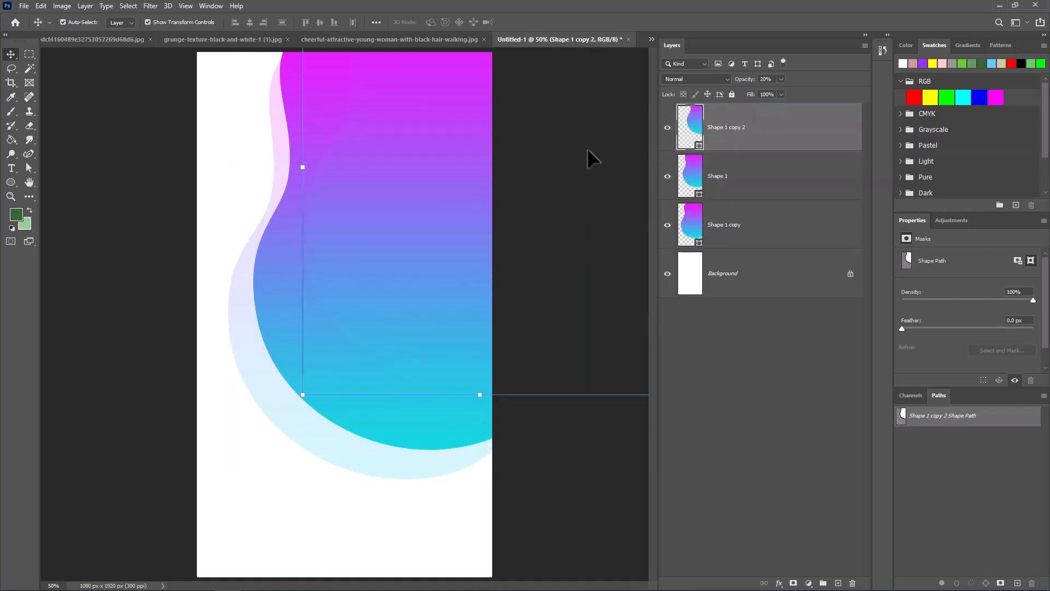
drag(353, 315, 370, 344)
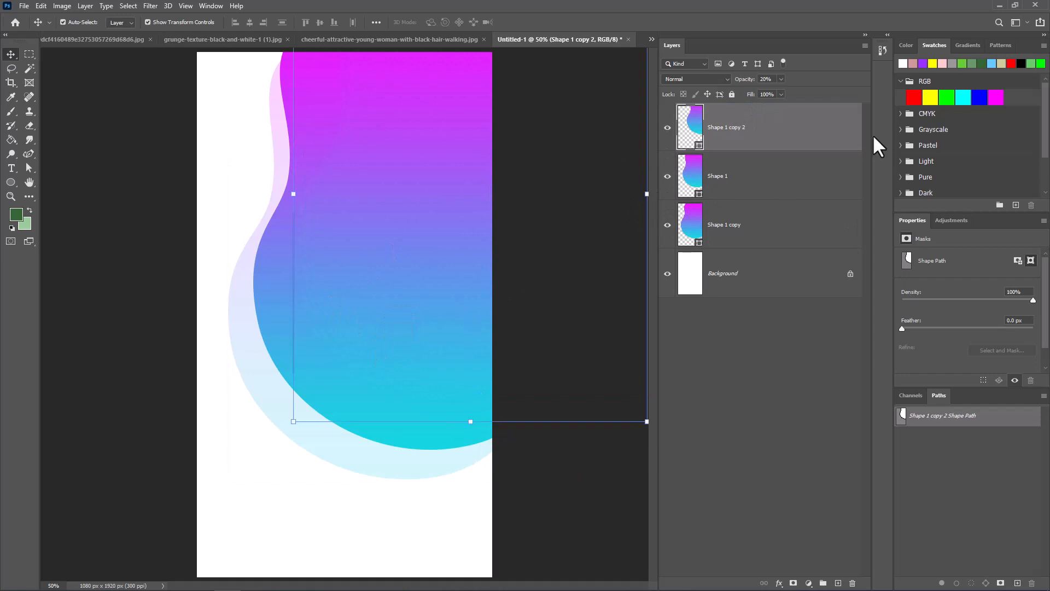
Raise the topmost shape copy's opacity to 100% and enlarge it slightly
click(781, 79)
drag(806, 90, 823, 91)
click(807, 454)
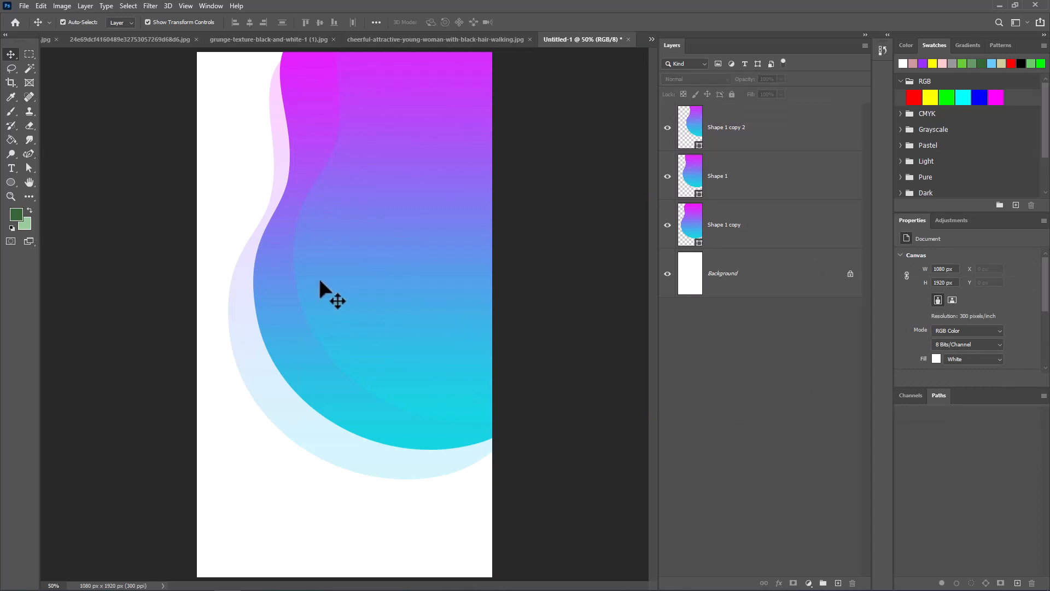
click(368, 305)
drag(636, 433, 403, 254)
key(Return)
click(328, 510)
Set the topmost shape copy's blend mode to Color Dodge and its opacity to 13%
click(742, 141)
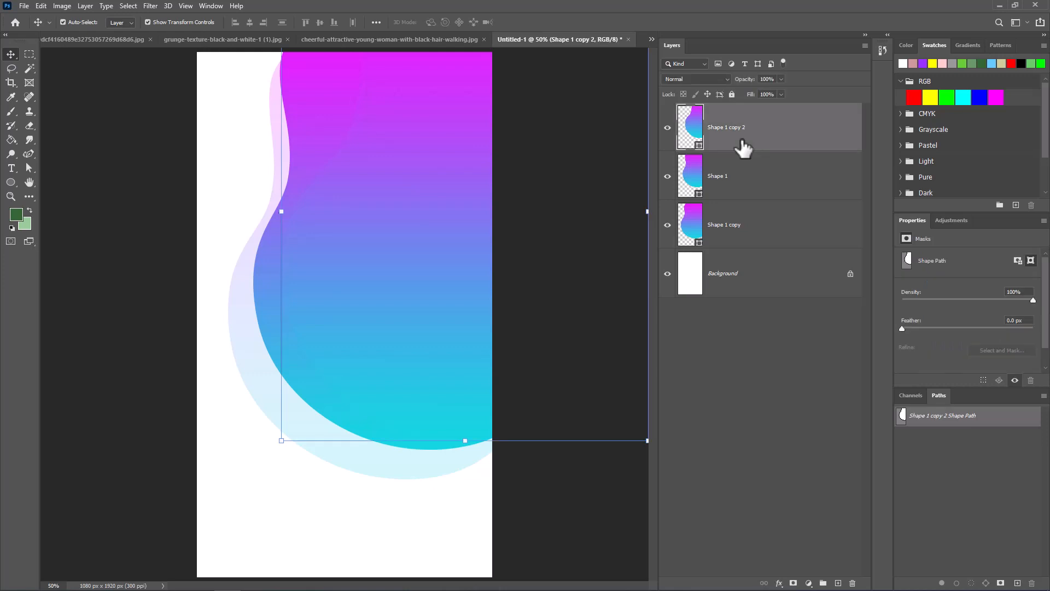
click(706, 82)
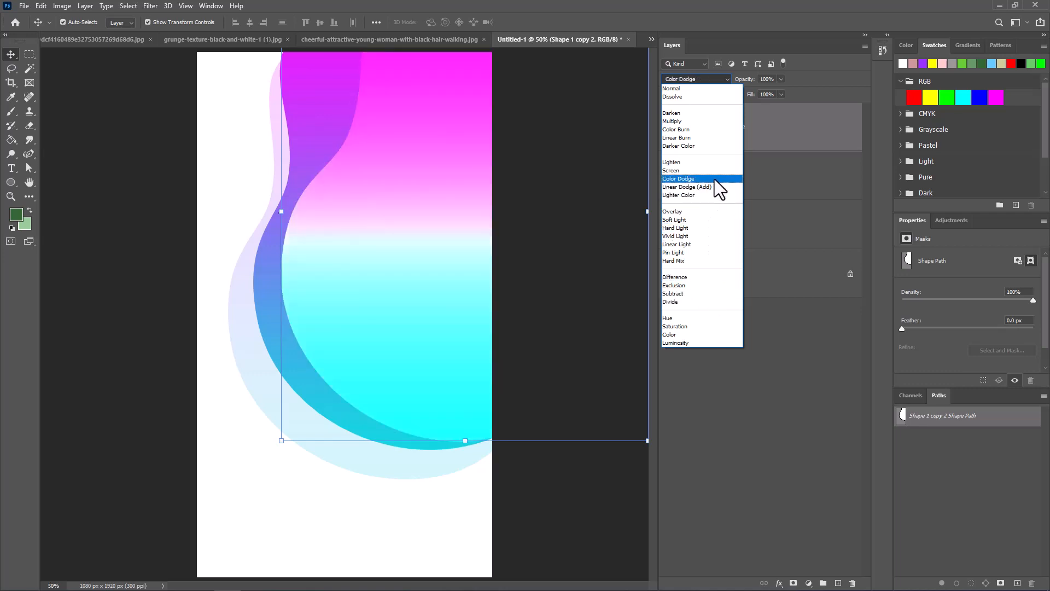
click(715, 178)
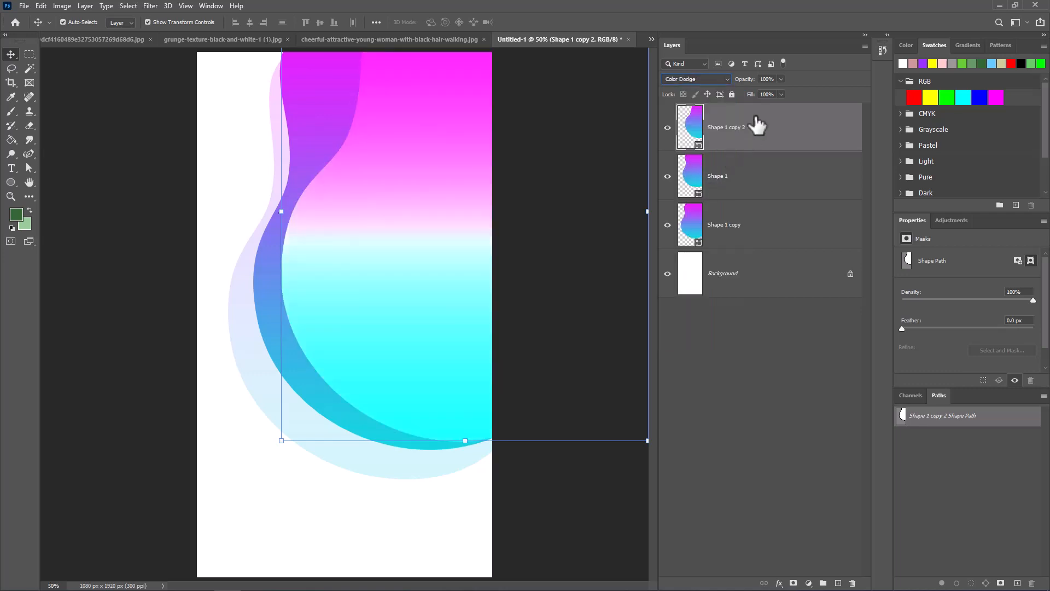
click(781, 79)
drag(760, 91, 744, 92)
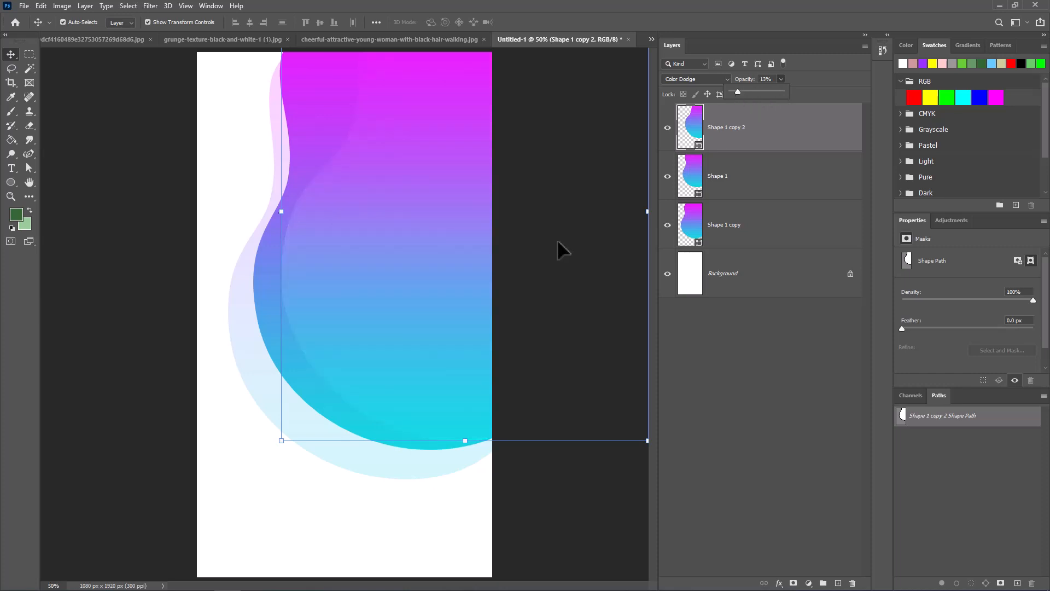
click(429, 518)
click(429, 364)
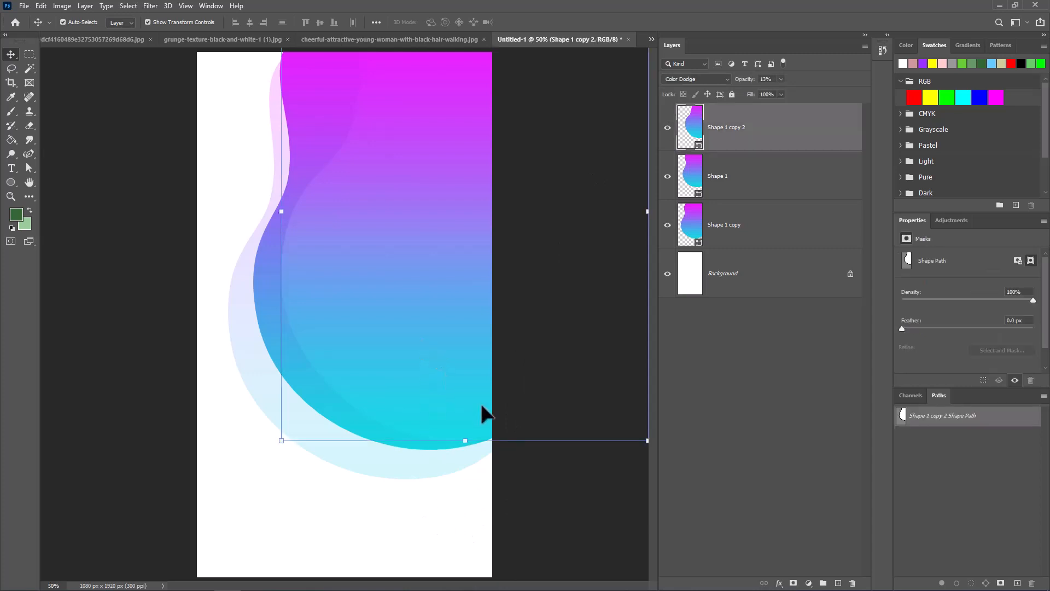
Scale the Color Dodge shape to about 125%, rotate it about 12° and shift it lower, then deselect it
drag(646, 448, 727, 567)
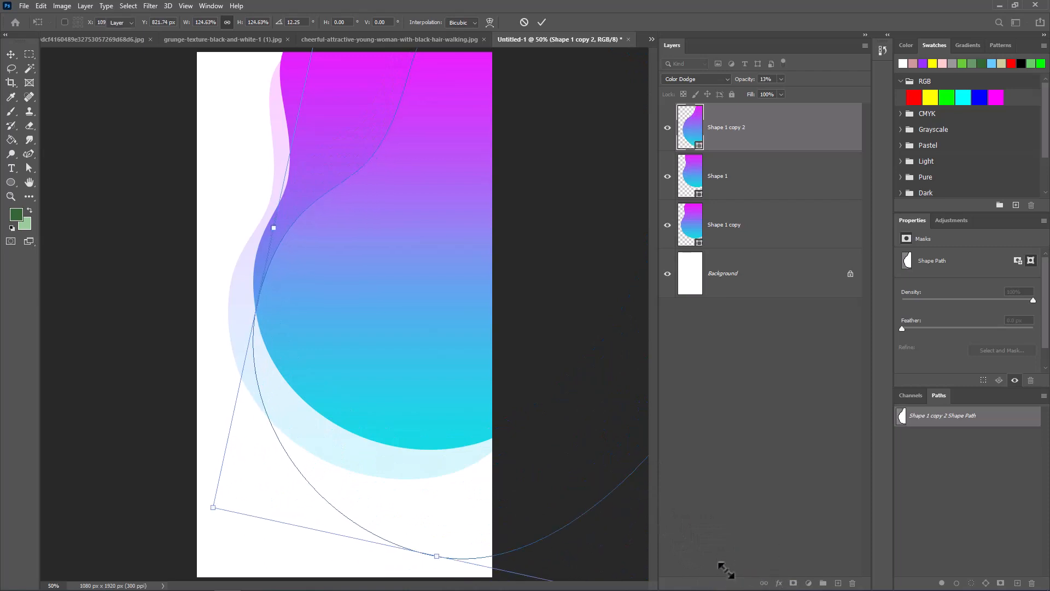
key(Return)
click(238, 492)
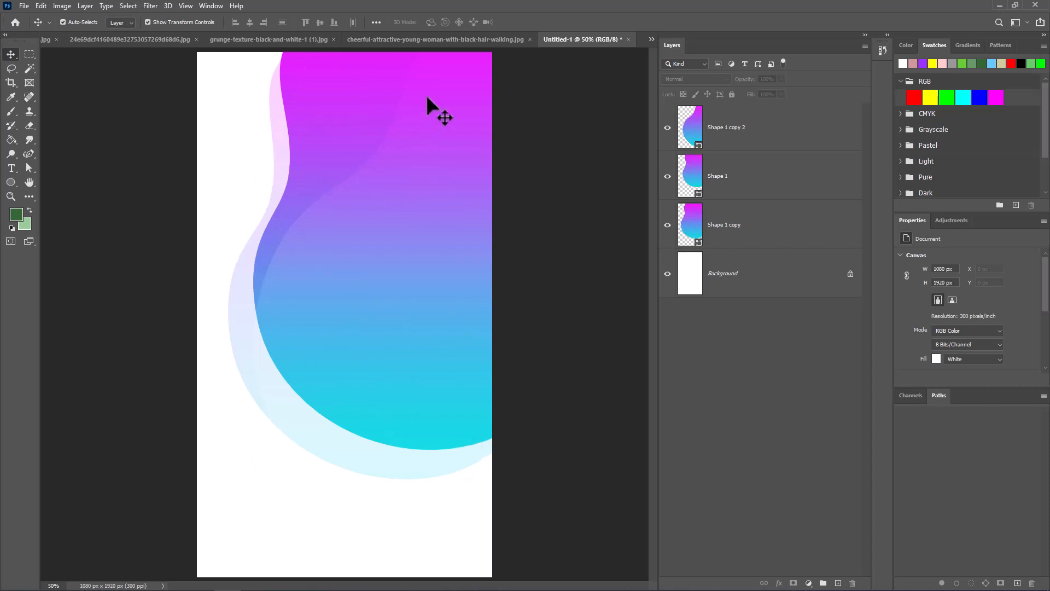
Copy the black-and-white woman from the double-portrait document into the layout, scale her to about 29% and place her in the lower part
click(429, 44)
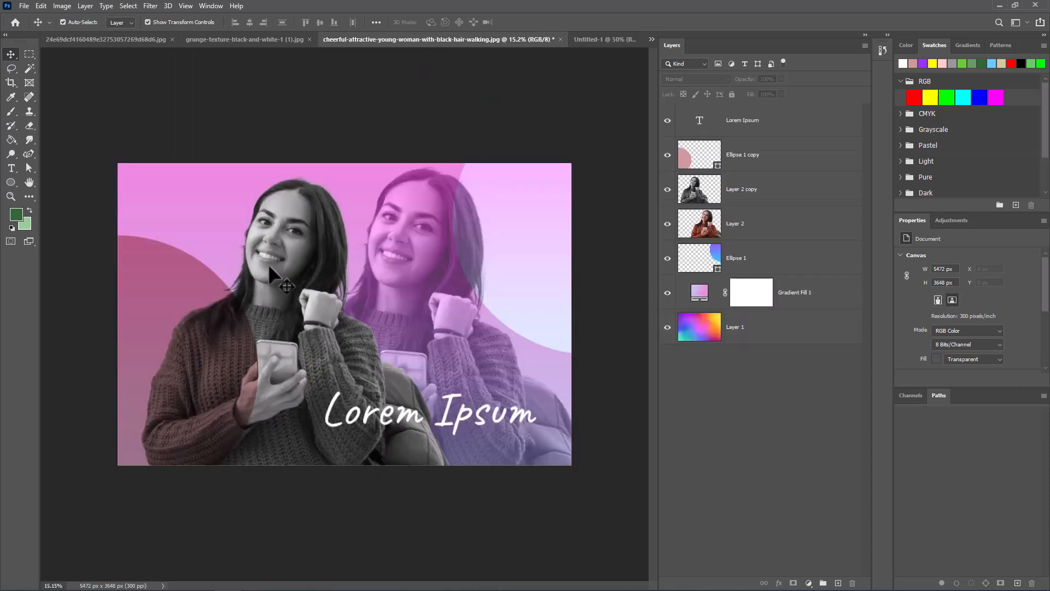
drag(268, 264, 347, 420)
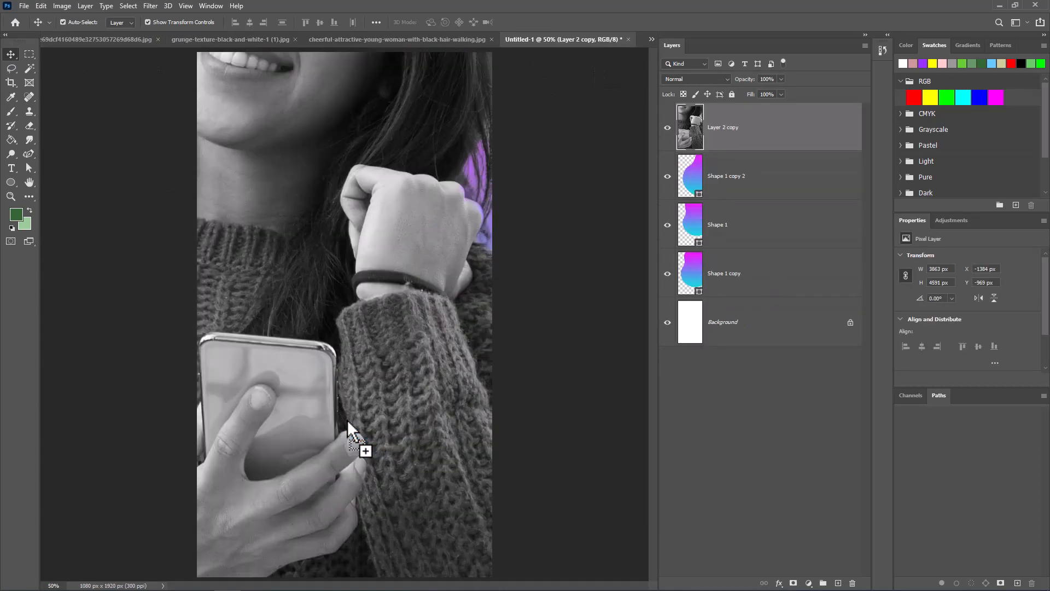
scroll(372, 328, down, 5)
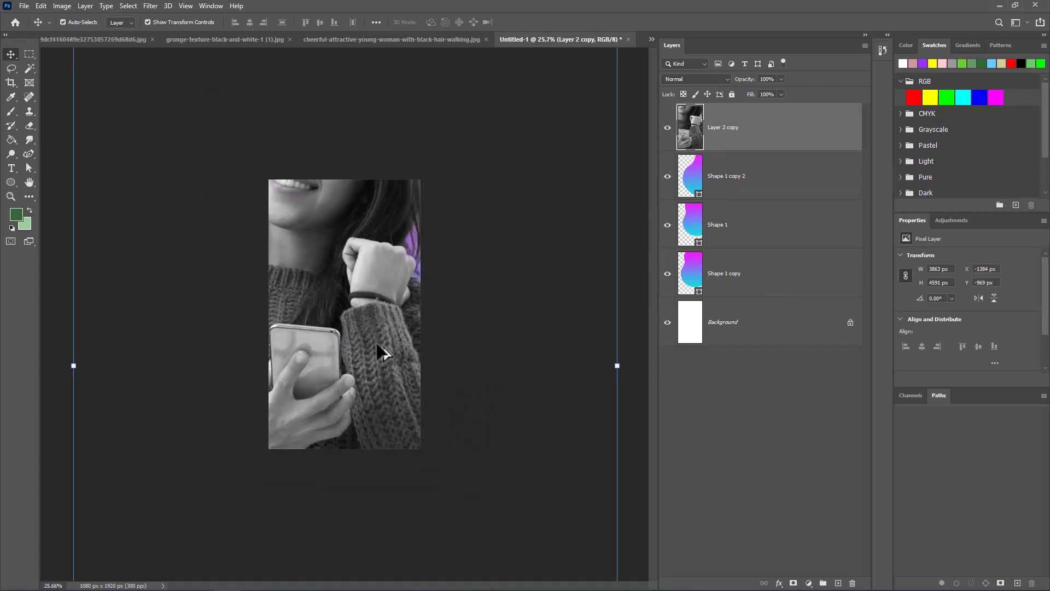
scroll(377, 344, down, 3)
drag(500, 156, 367, 329)
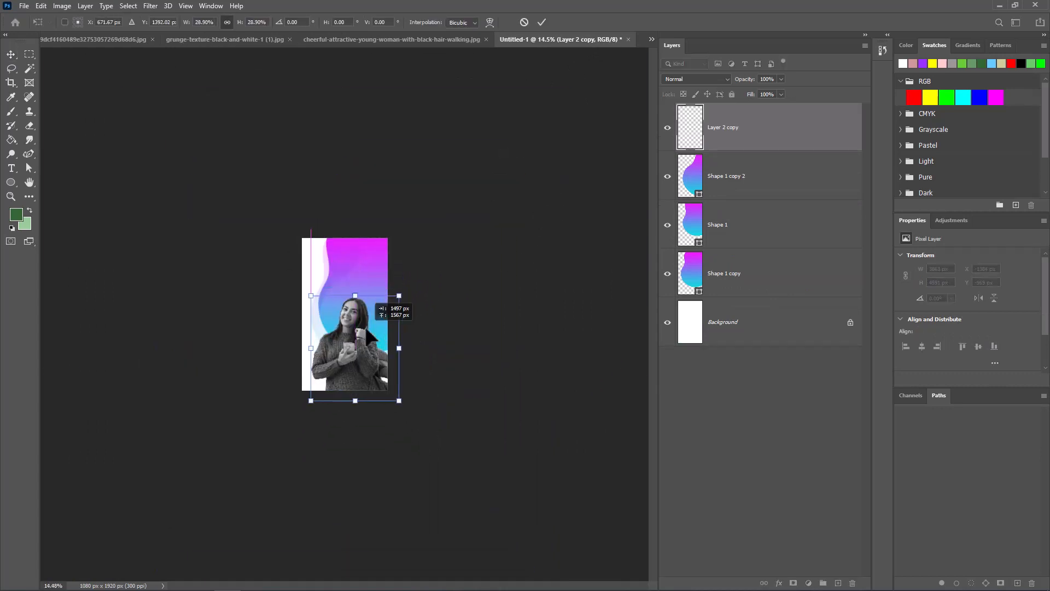
scroll(368, 326, up, 5)
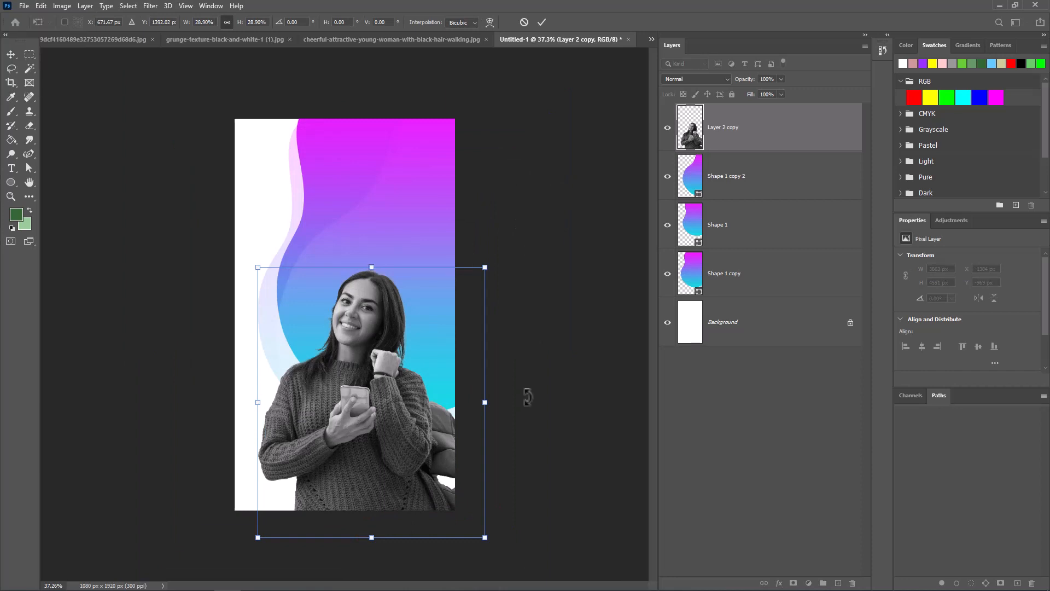
key(Return)
click(575, 405)
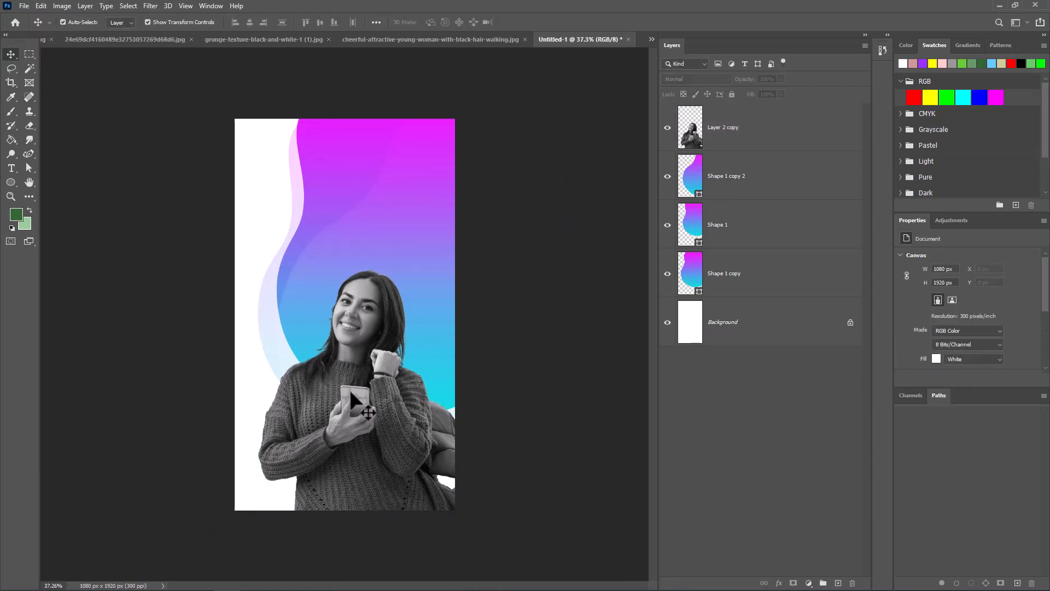
Duplicate the woman toward the upper right and set the copy to Hard Light at 21% opacity
drag(351, 393, 387, 179)
key(ctrl+z)
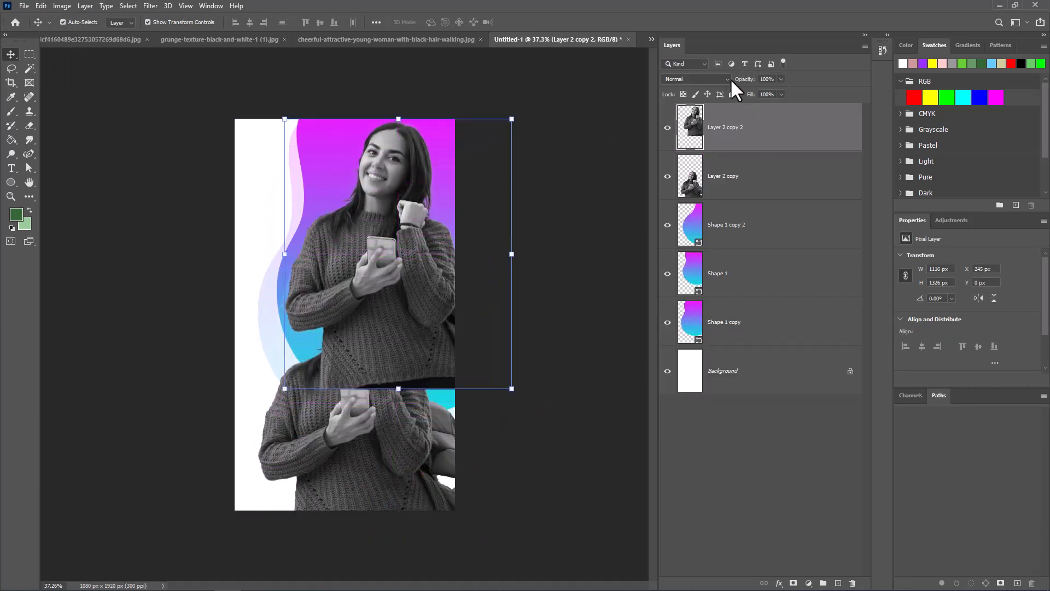
click(728, 79)
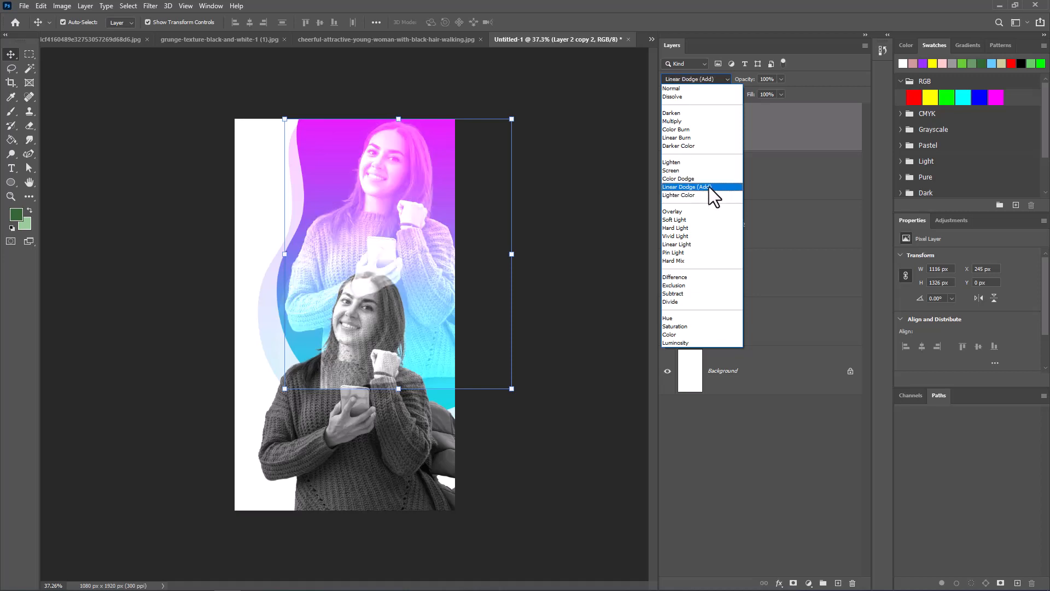
click(708, 227)
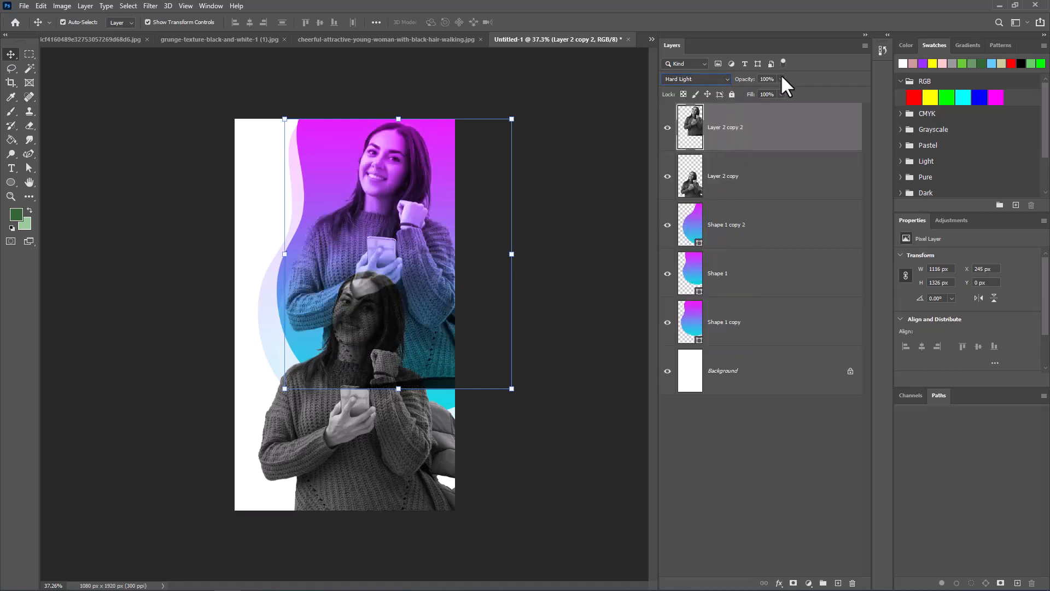
click(782, 78)
drag(757, 91, 737, 90)
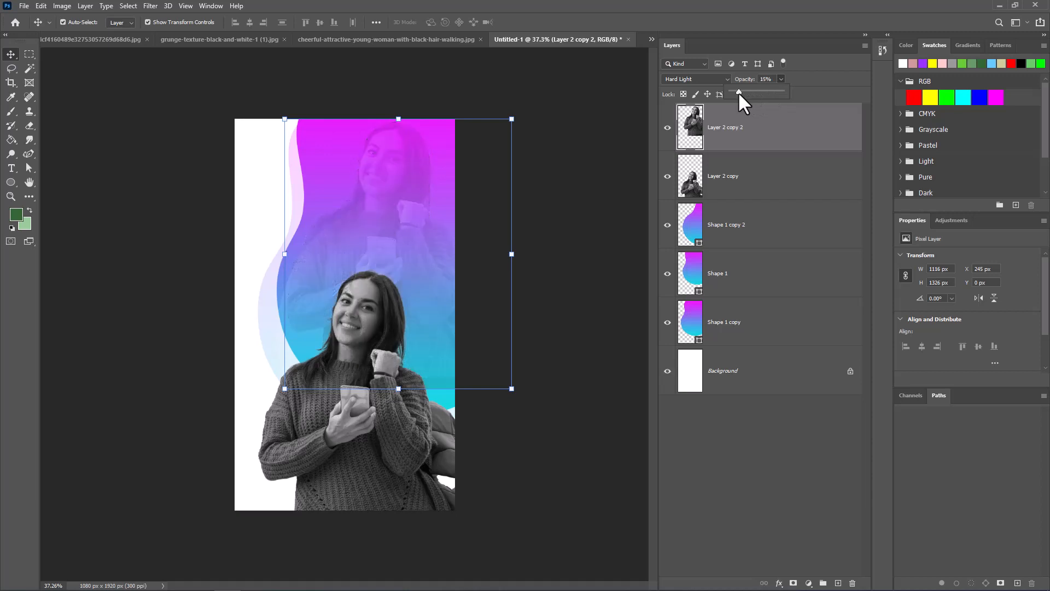
click(754, 170)
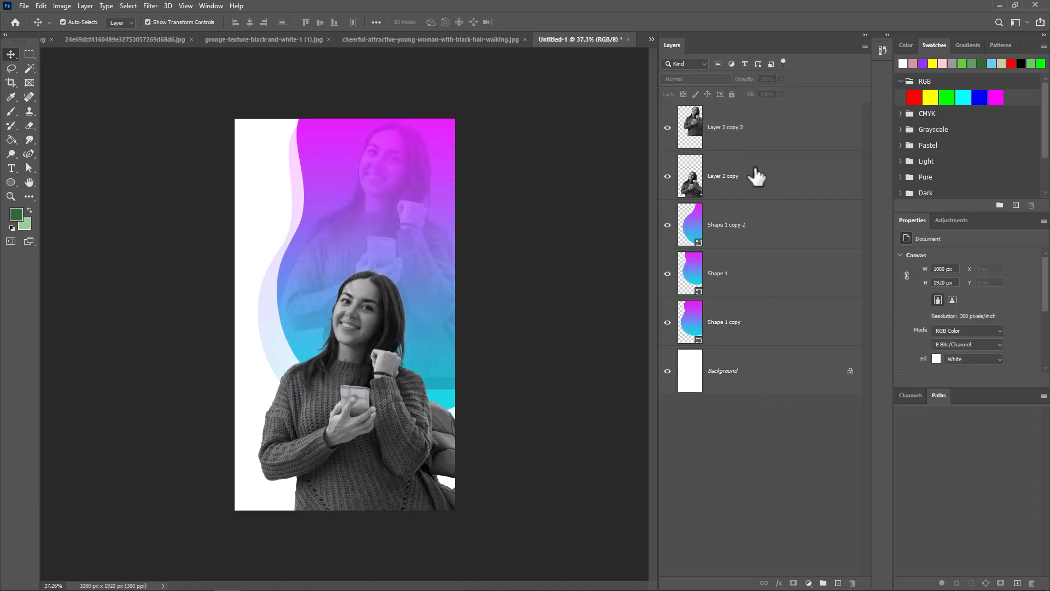
Move the faded portrait copy's layer below the main portrait layer
click(746, 145)
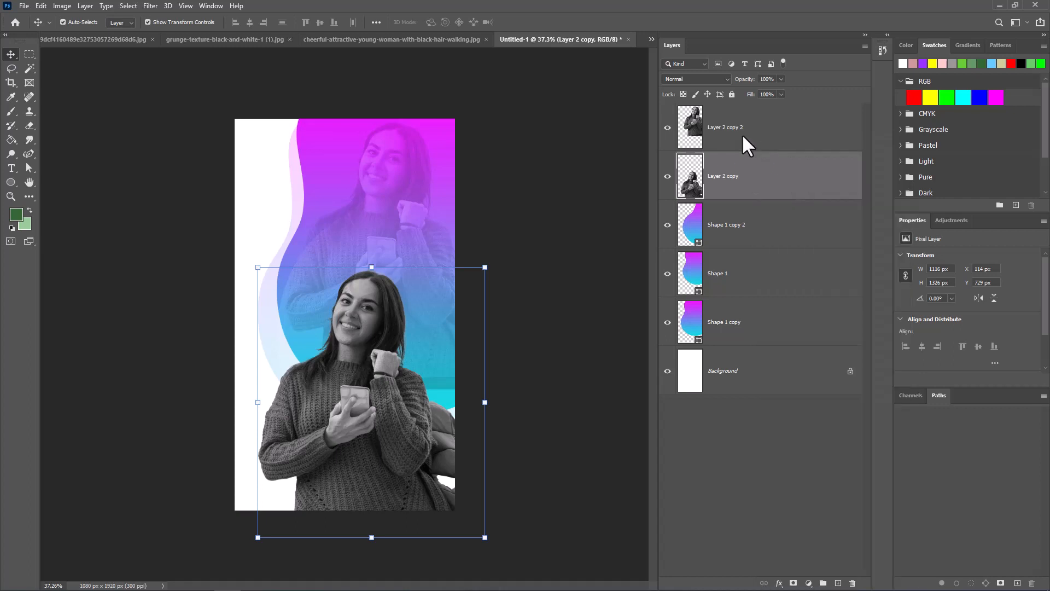
drag(767, 134, 751, 218)
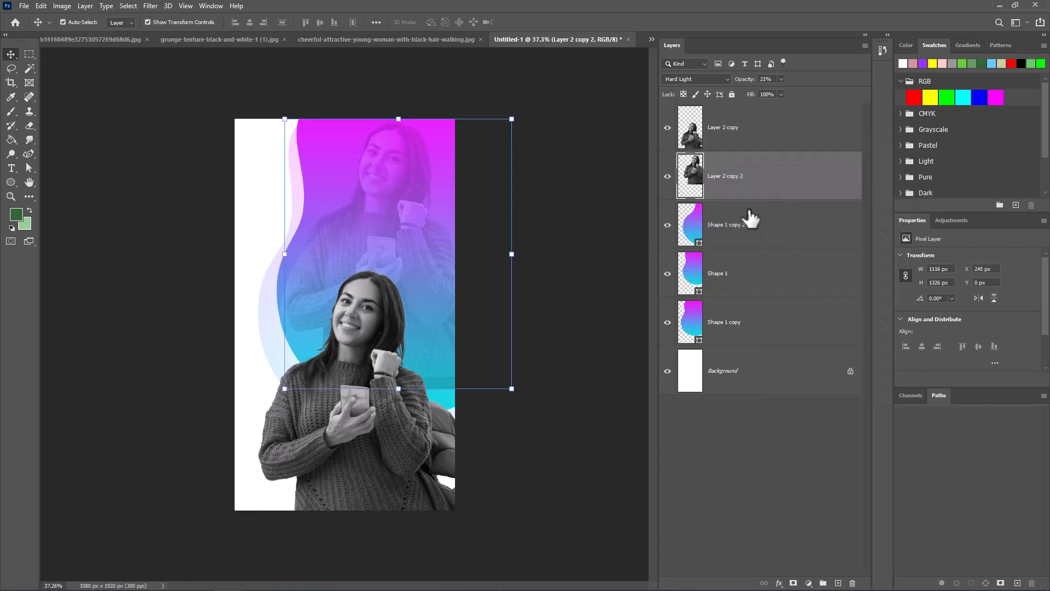
Try clipping the faded portrait to the Color Dodge shape beneath it, then undo the clipping mask
click(786, 187)
right_click(785, 188)
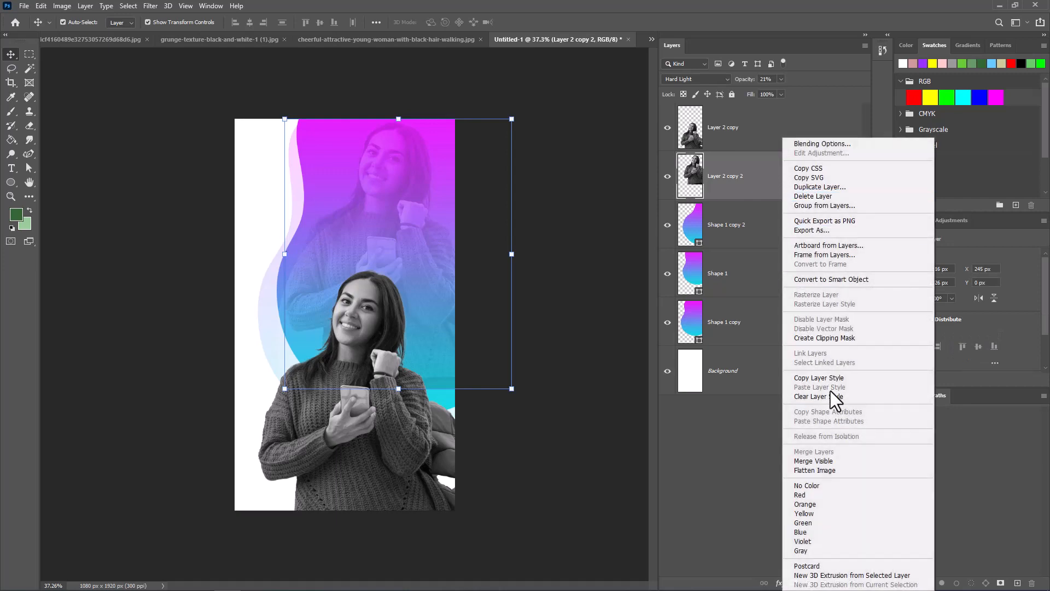
click(840, 339)
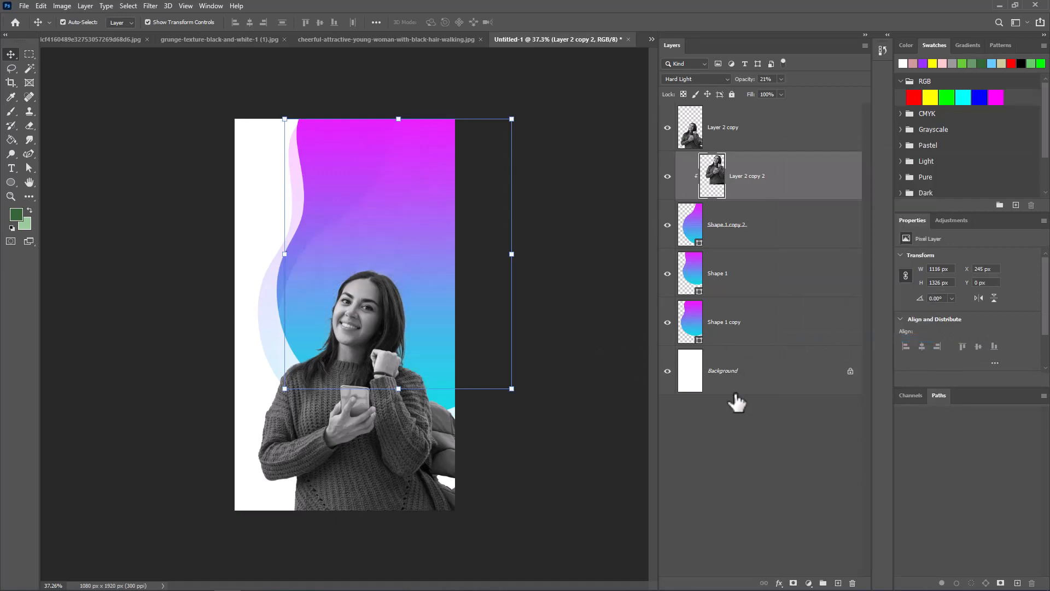
key(ctrl+z)
click(785, 482)
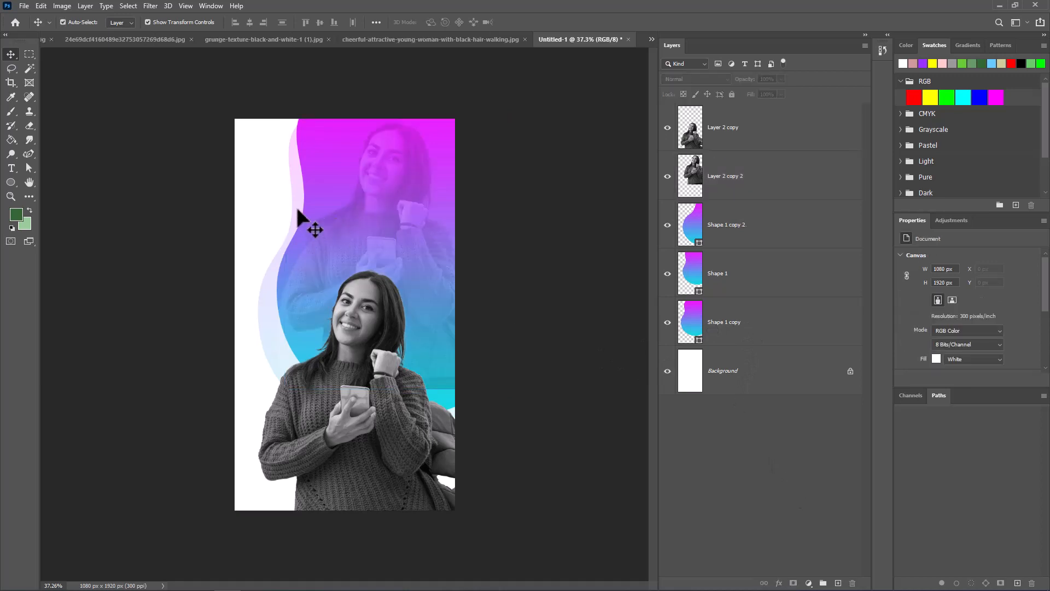
Move the faded portrait directly above the original gradient shape and clip it to that shape
click(312, 159)
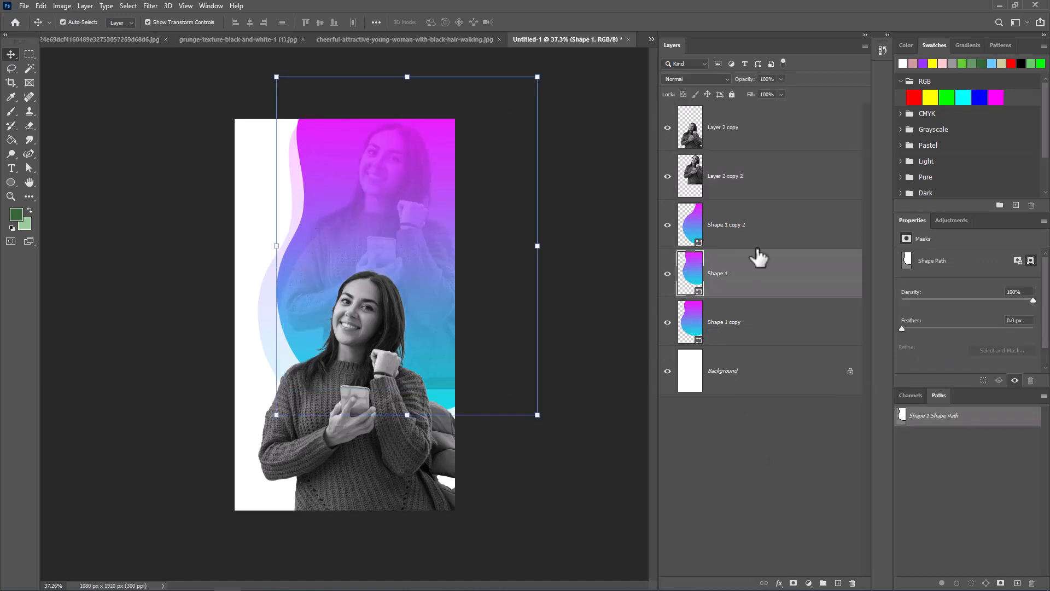
drag(757, 185, 762, 259)
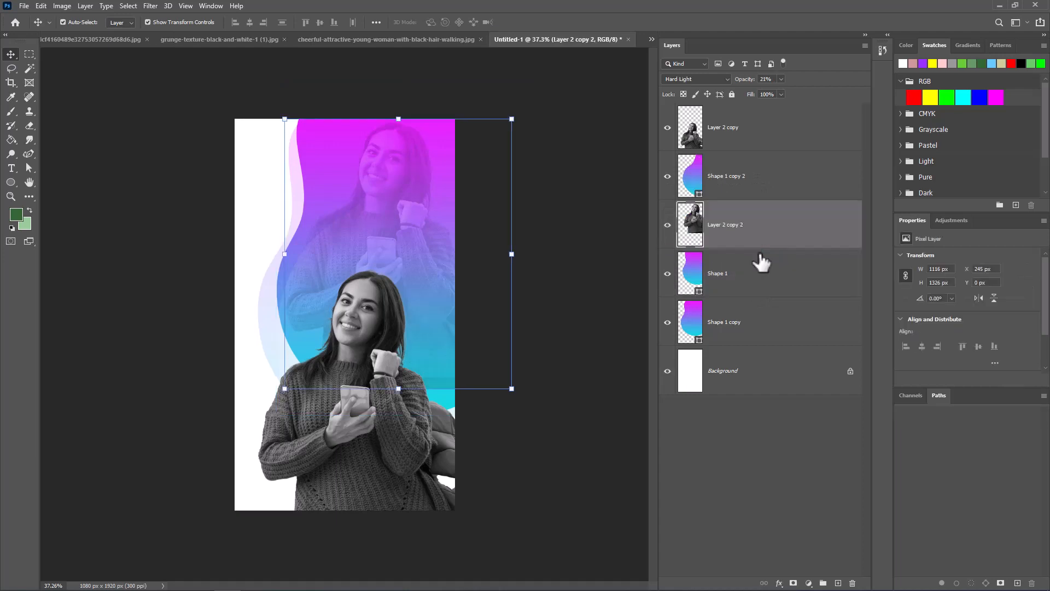
right_click(766, 229)
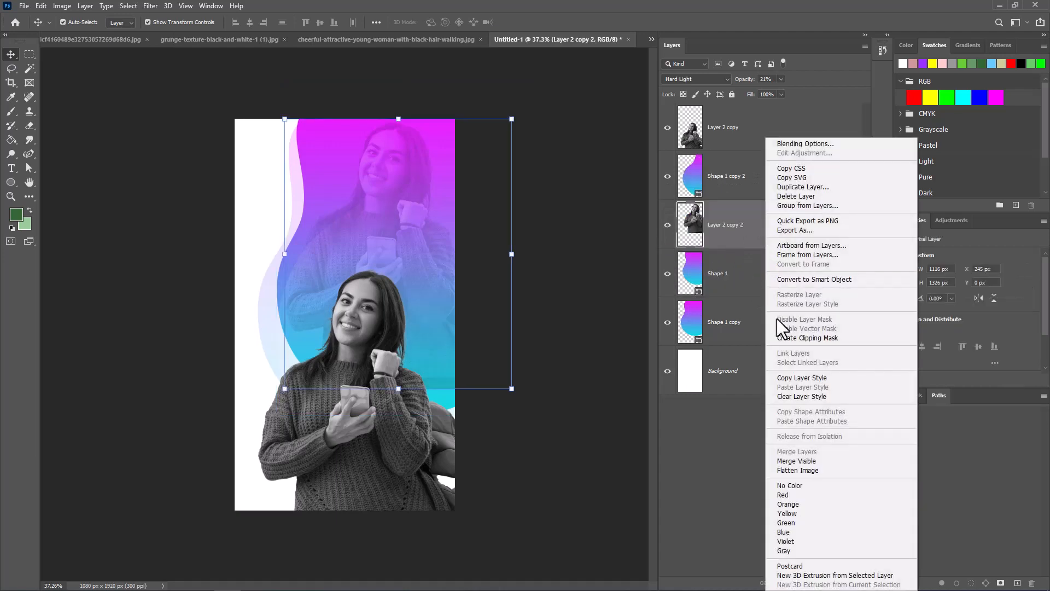
click(821, 338)
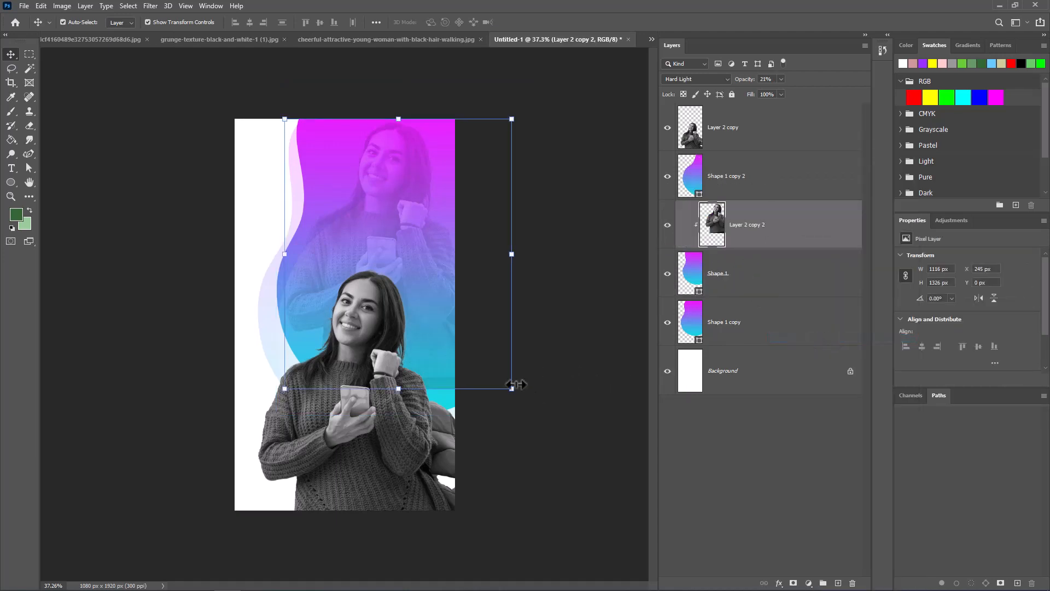
Scale the clipped portrait to about 149%, shift it slightly to the lower left and deselect it
drag(512, 388, 624, 522)
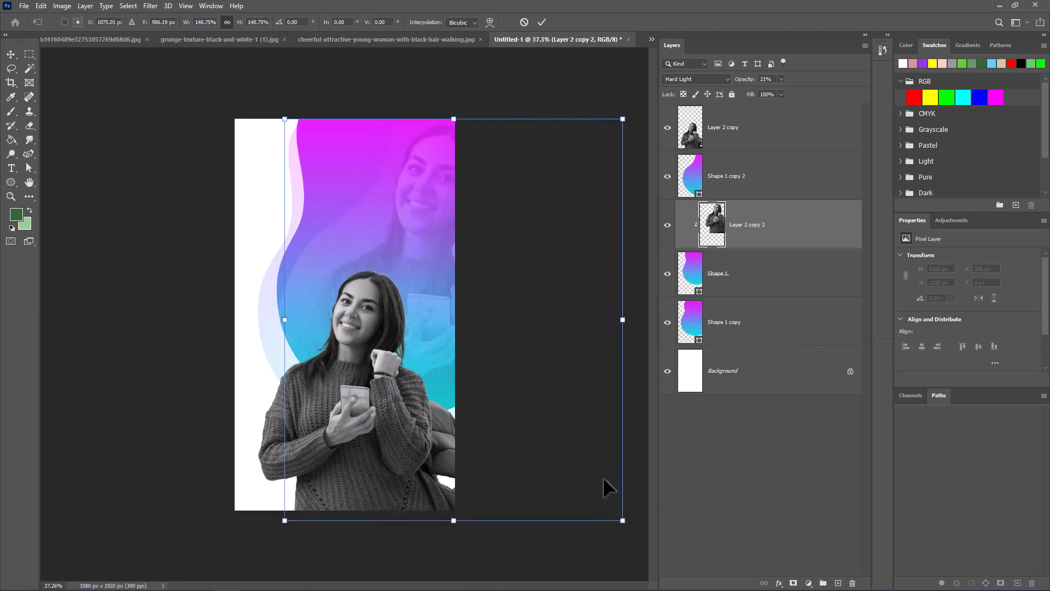
drag(457, 292, 420, 308)
key(Return)
click(262, 172)
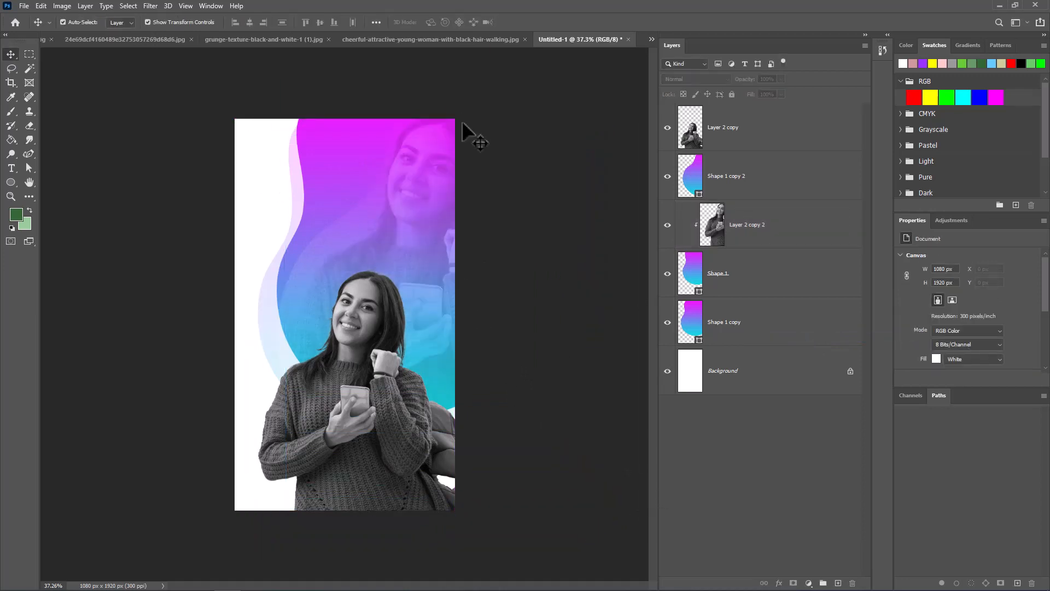
Move the main portrait to the lower right and scale it to about 110% toward the upper left
drag(392, 435, 412, 486)
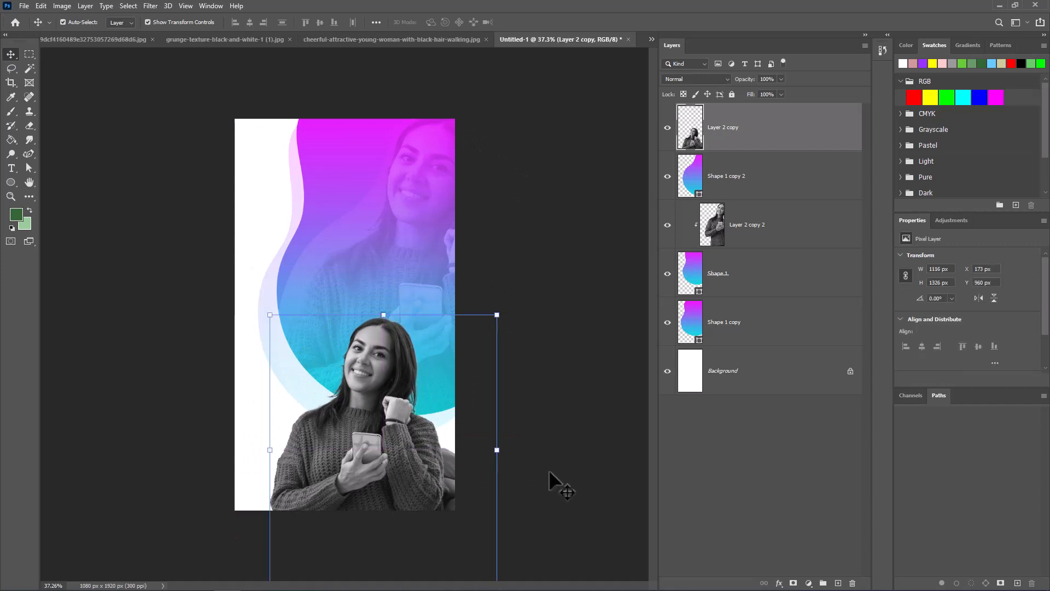
drag(268, 313, 247, 285)
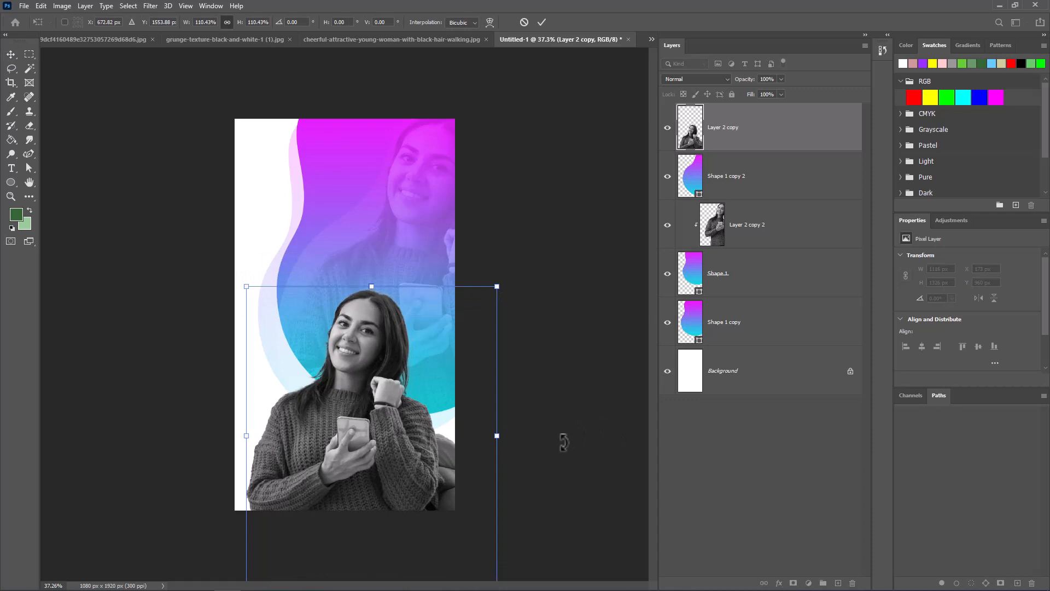
key(Return)
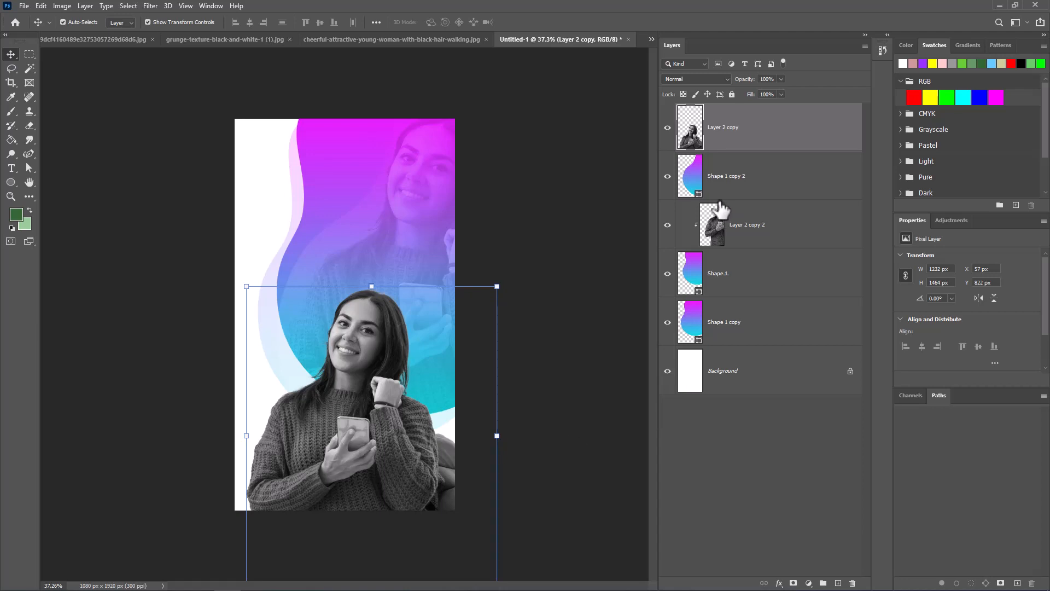
Bring the zebra-stripe image into the Untitled-1 layout and place its layer directly above the Background
click(709, 82)
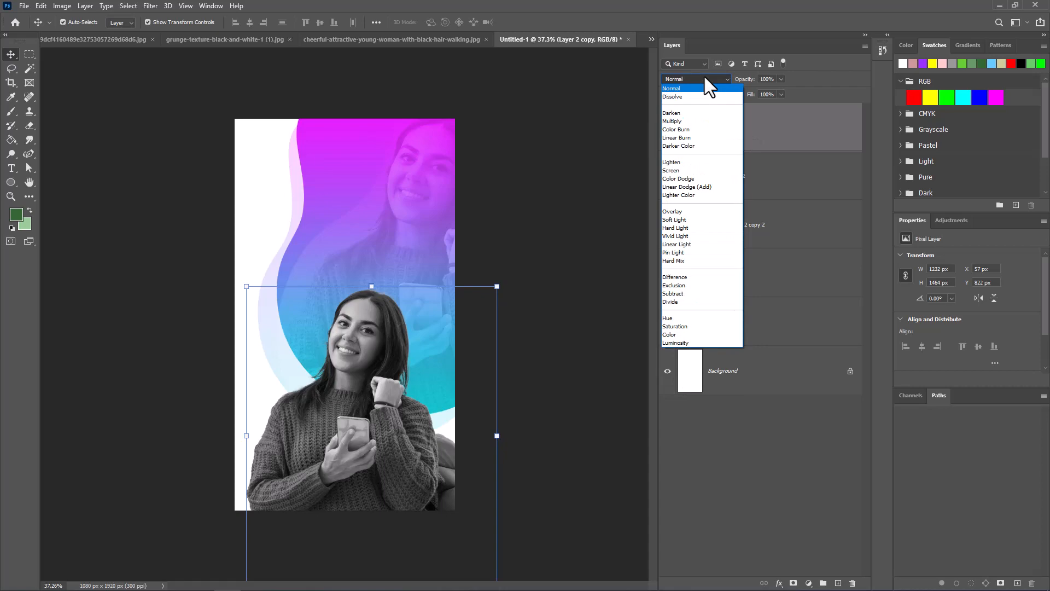
click(616, 93)
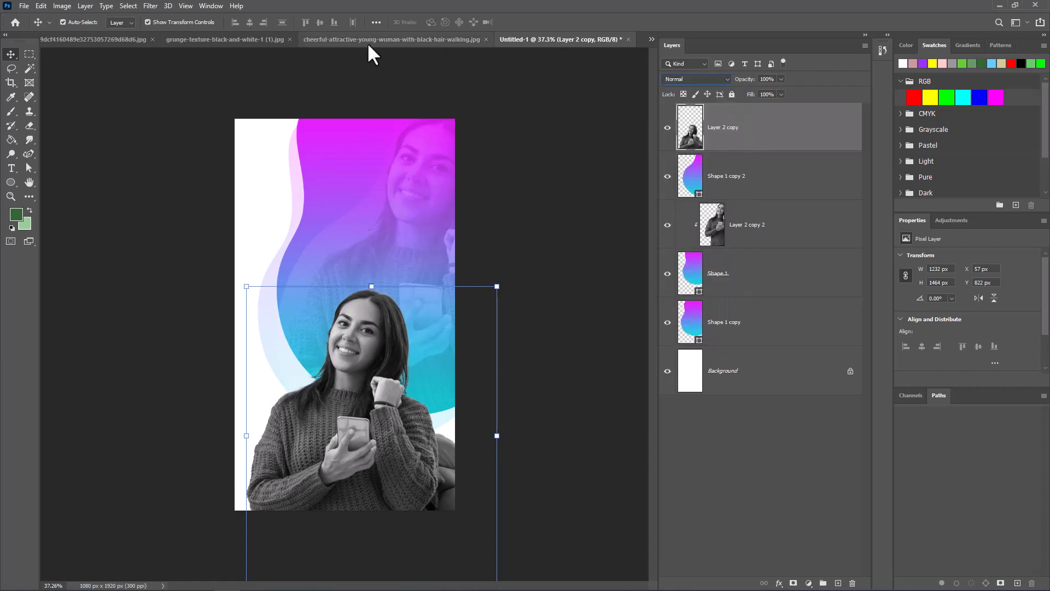
click(356, 43)
click(221, 43)
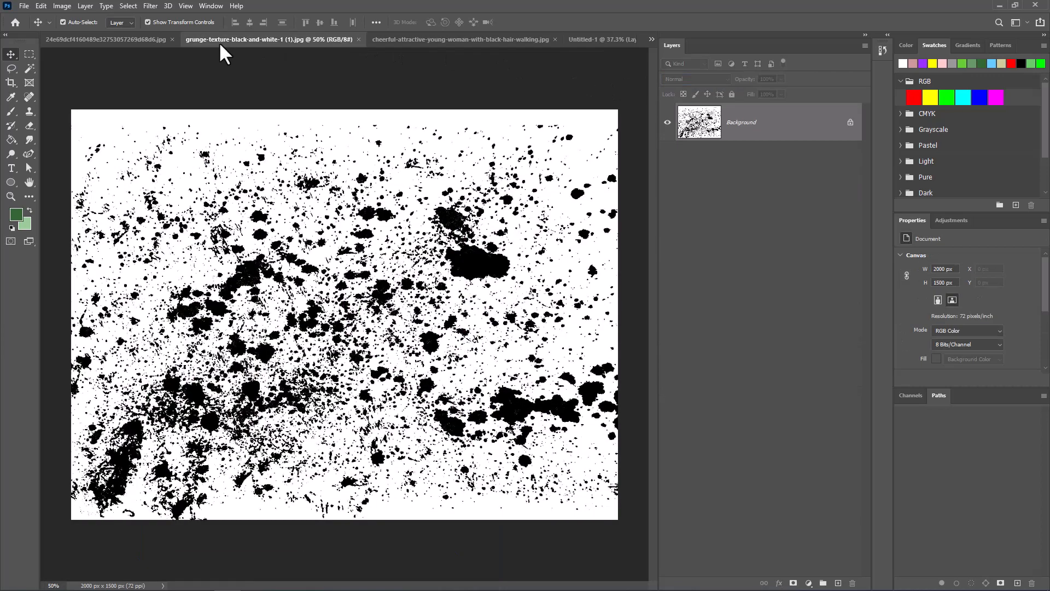
click(132, 43)
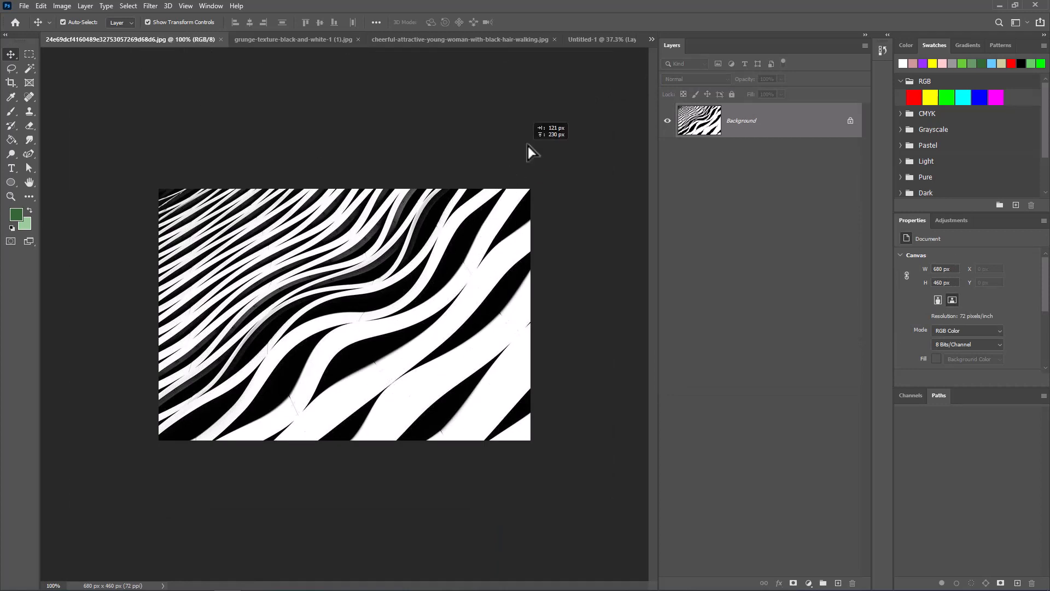
click(582, 40)
drag(581, 43, 276, 160)
drag(764, 114, 740, 377)
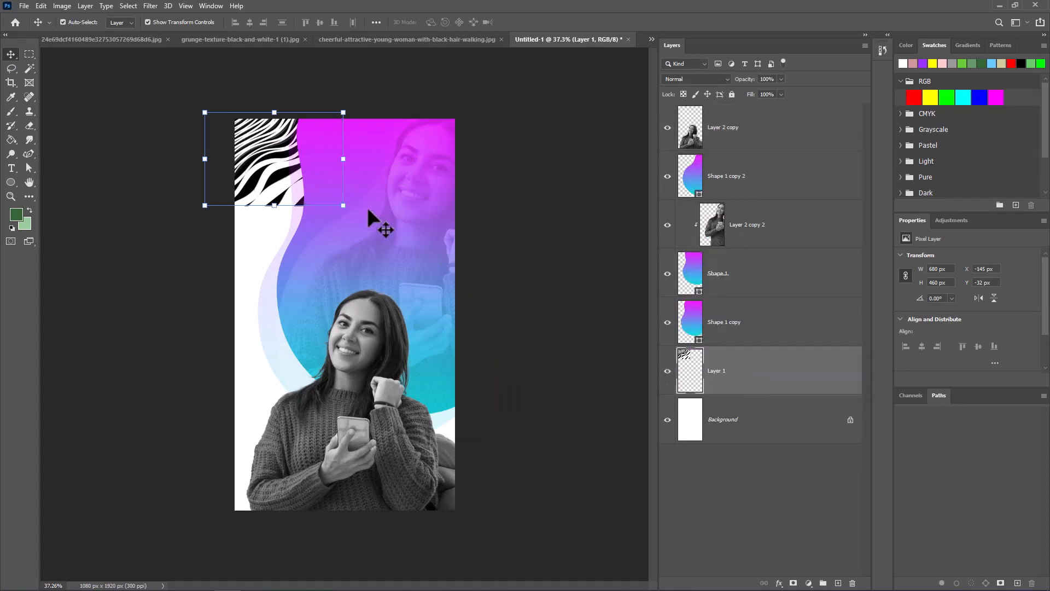
Scale the stripe image to about 446%, shift it left to cover the canvas, and set its blending mode to Exclusion
drag(341, 202, 783, 586)
drag(365, 402, 314, 398)
click(705, 79)
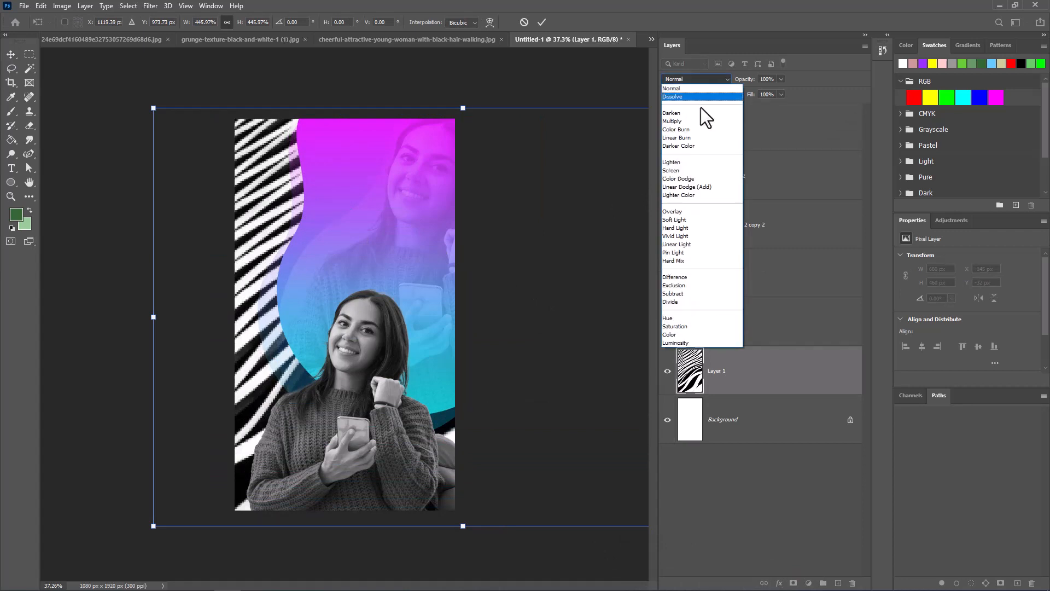
click(705, 285)
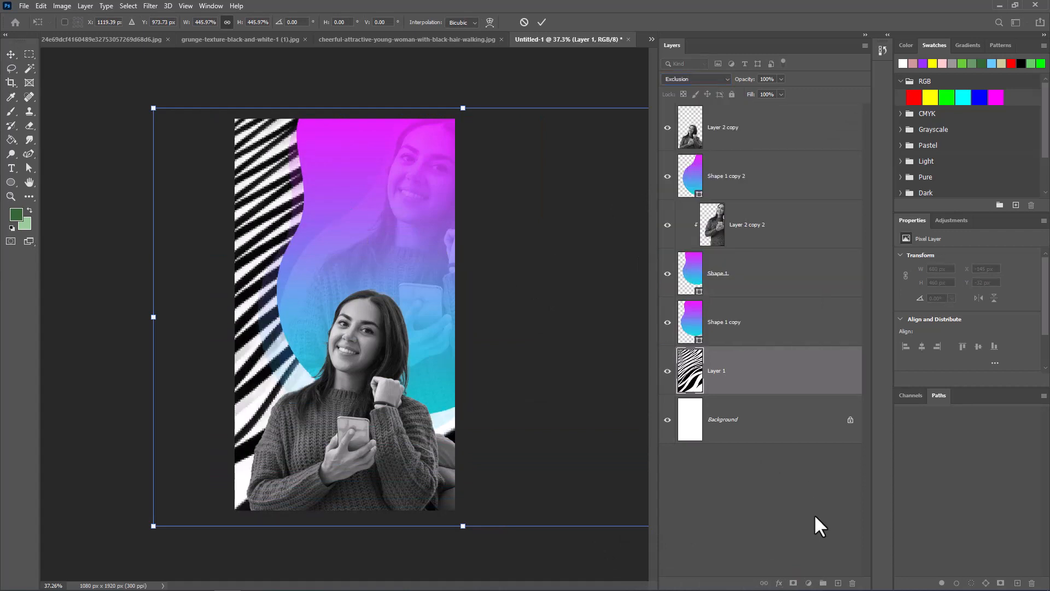
key(Return)
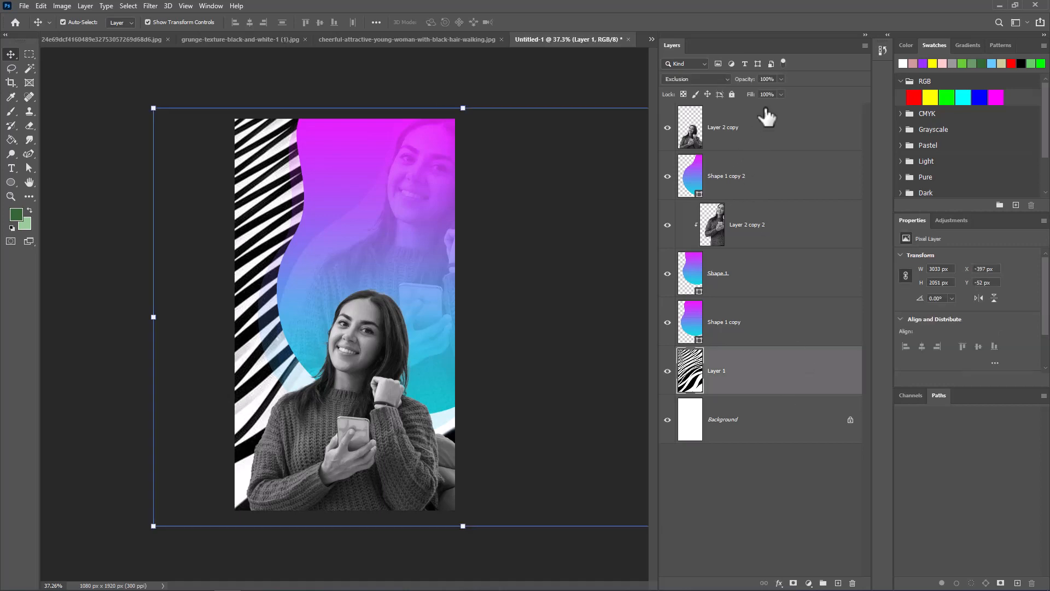
Reduce the stripe layer's opacity to 20% and move it directly above the original gradient shape, clipped to that shape
click(782, 79)
drag(782, 91, 742, 97)
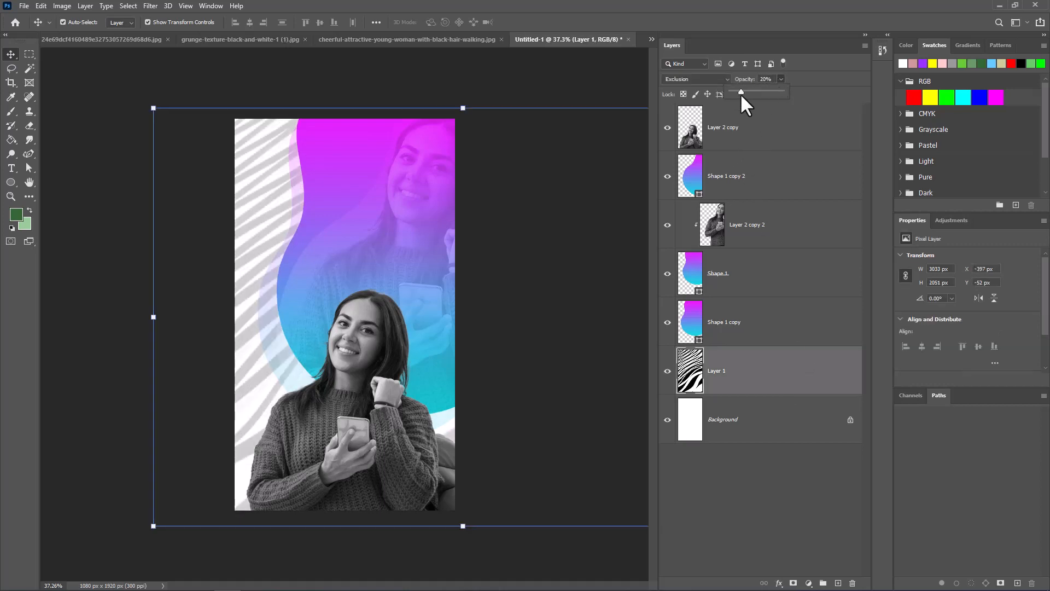
drag(733, 372, 742, 260)
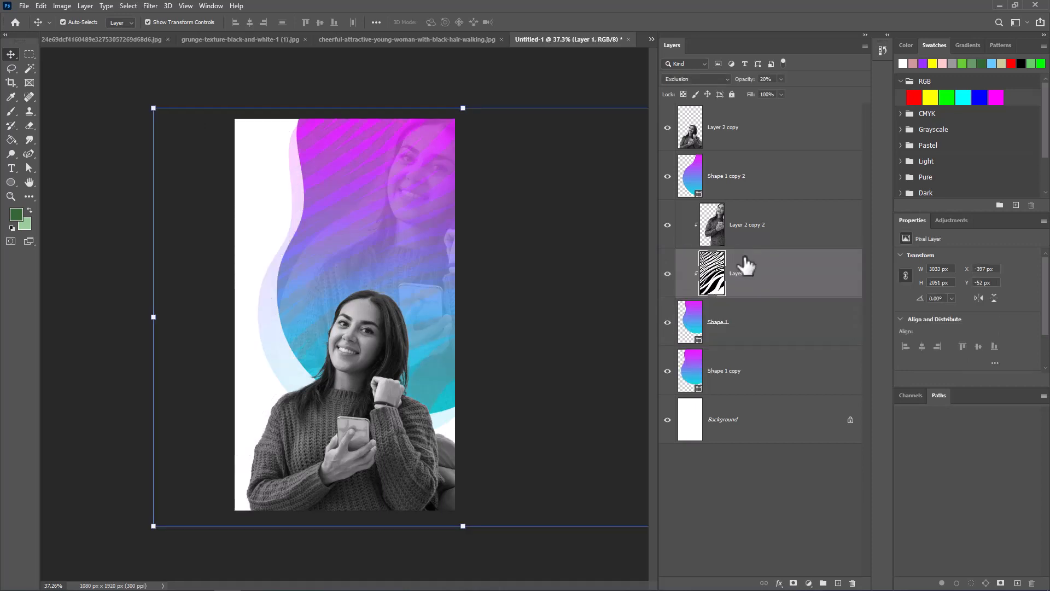
click(735, 539)
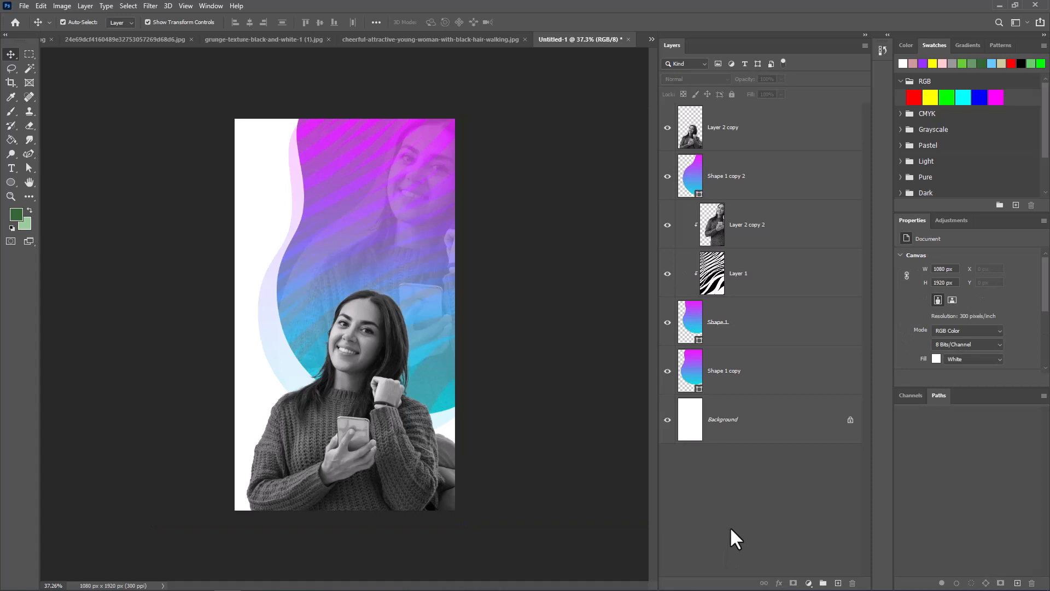
Set the clipped stripe layer's blending mode to Lighten and deselect it
click(768, 290)
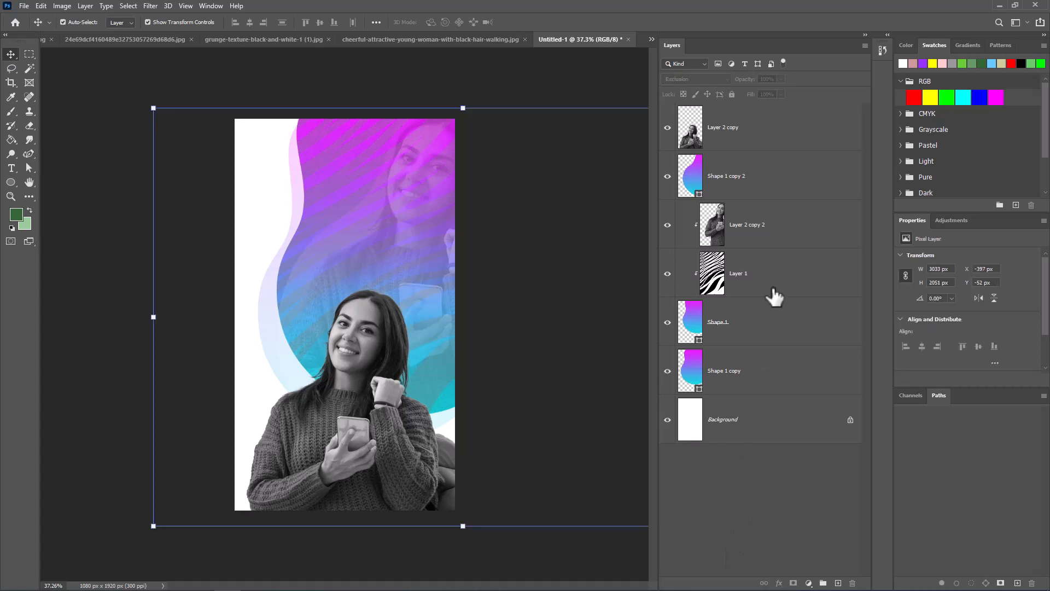
click(701, 80)
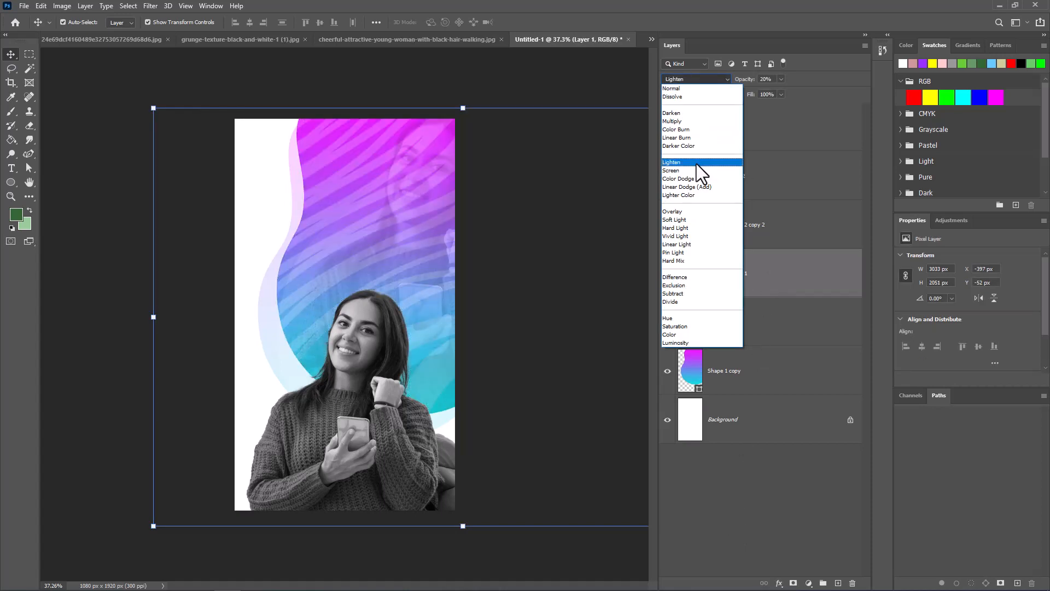
click(697, 163)
click(751, 544)
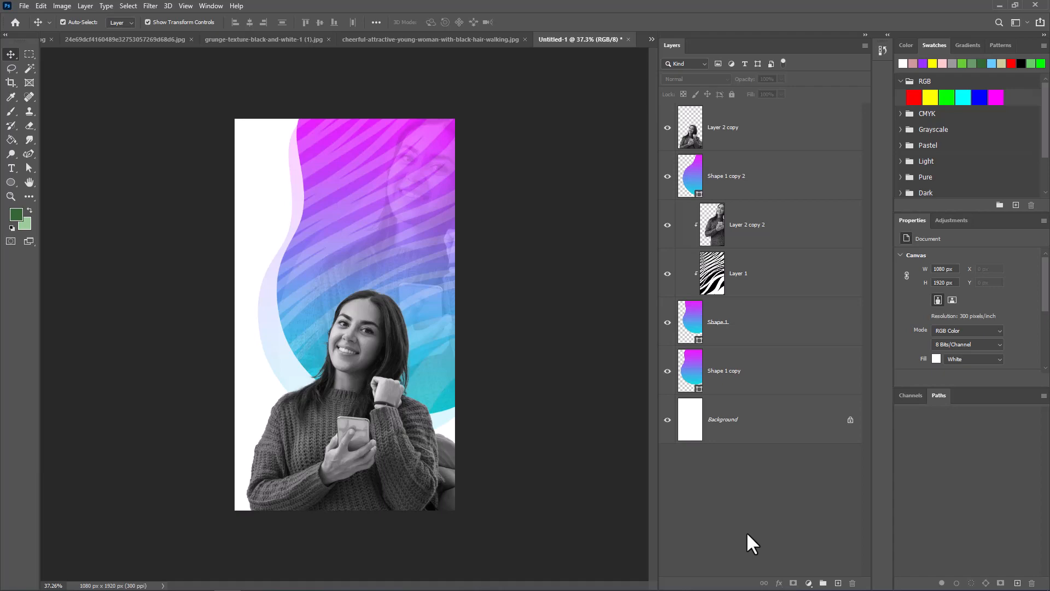
Switch to Illustrator with its blank Untitled-1 document
key(alt+Tab)
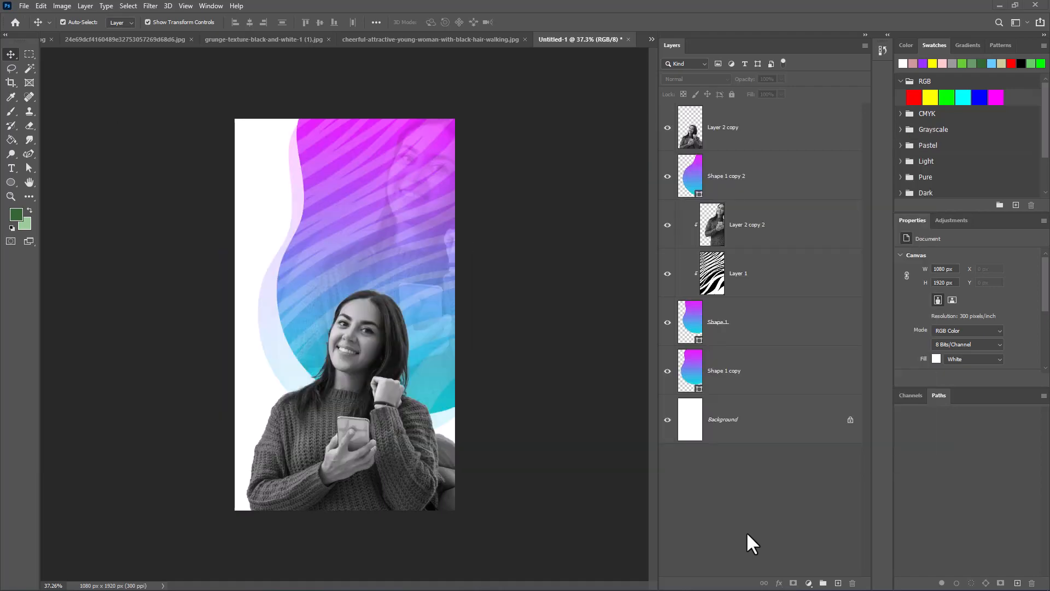
key(alt+Tab)
key(alt+Tab)
key(alt+Tab)
key(alt+Tab)
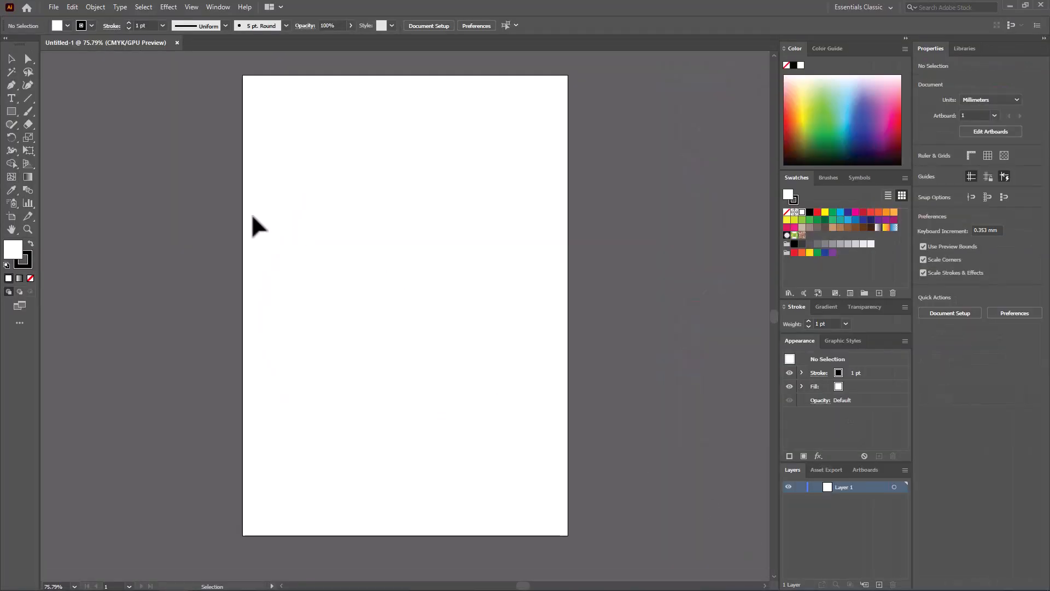
Draw an ellipse about 135 mm by 131 mm on the upper artboard and fill it with light red
click(10, 110)
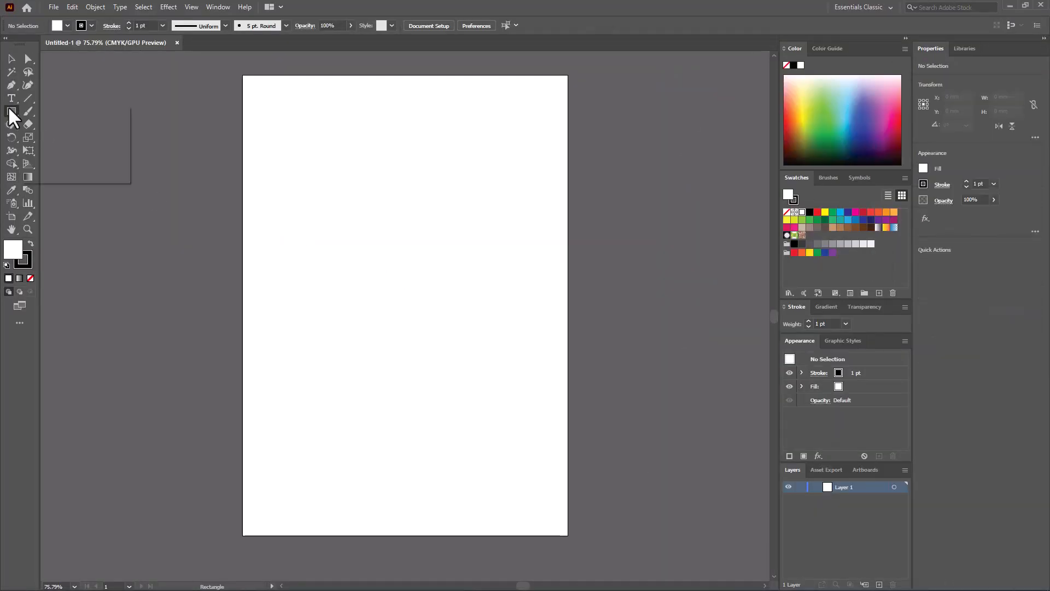
click(55, 137)
mouse_move(266, 145)
mouse_down()
mouse_move(453, 340)
mouse_move(476, 348)
mouse_up()
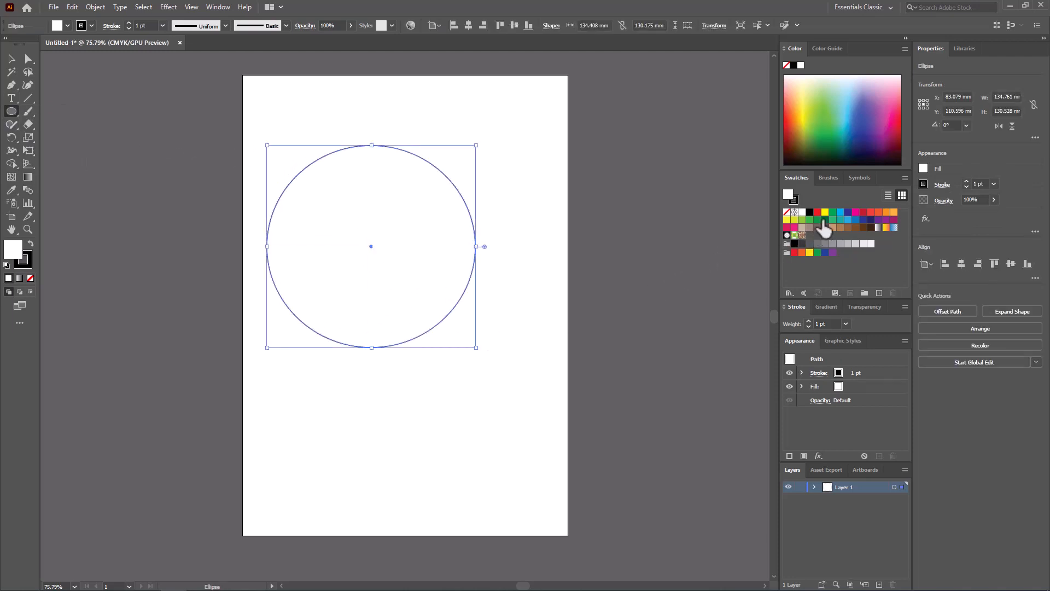
click(824, 220)
click(818, 213)
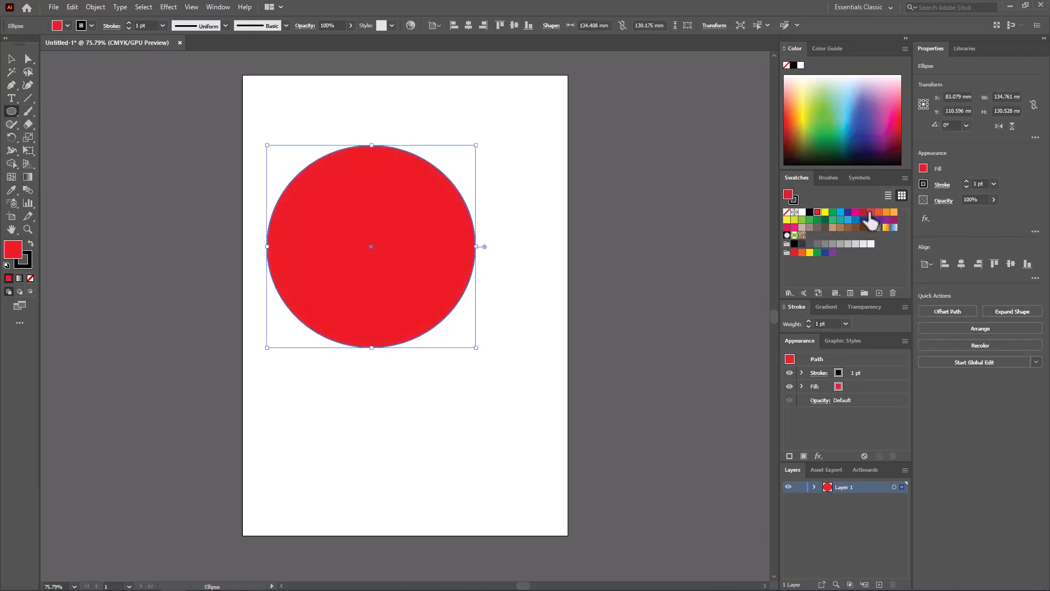
click(871, 212)
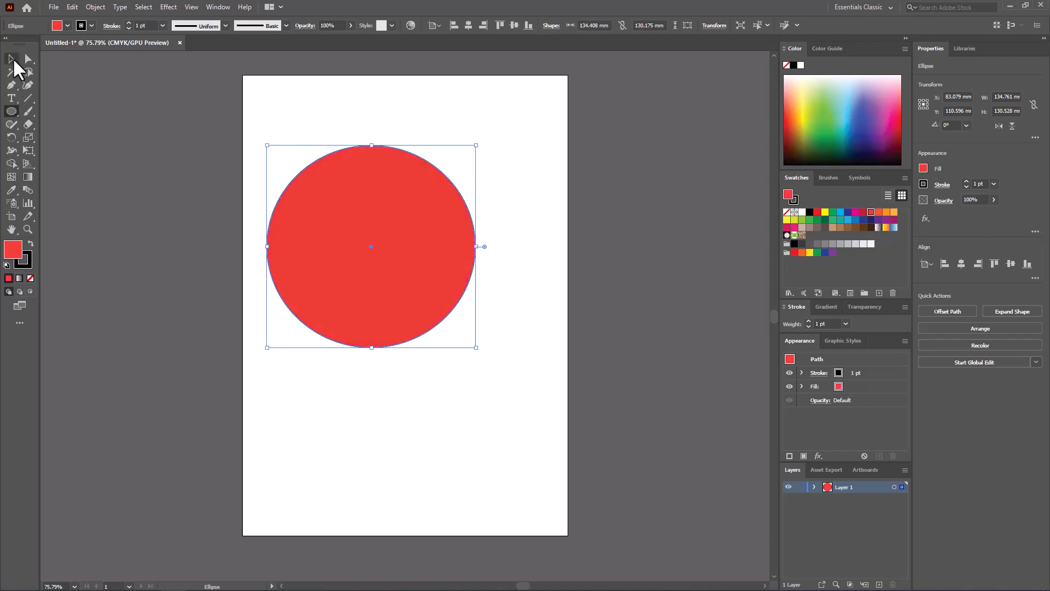
Duplicate the red ellipse and place the copy overlapping the original toward the lower right
click(12, 57)
click(497, 394)
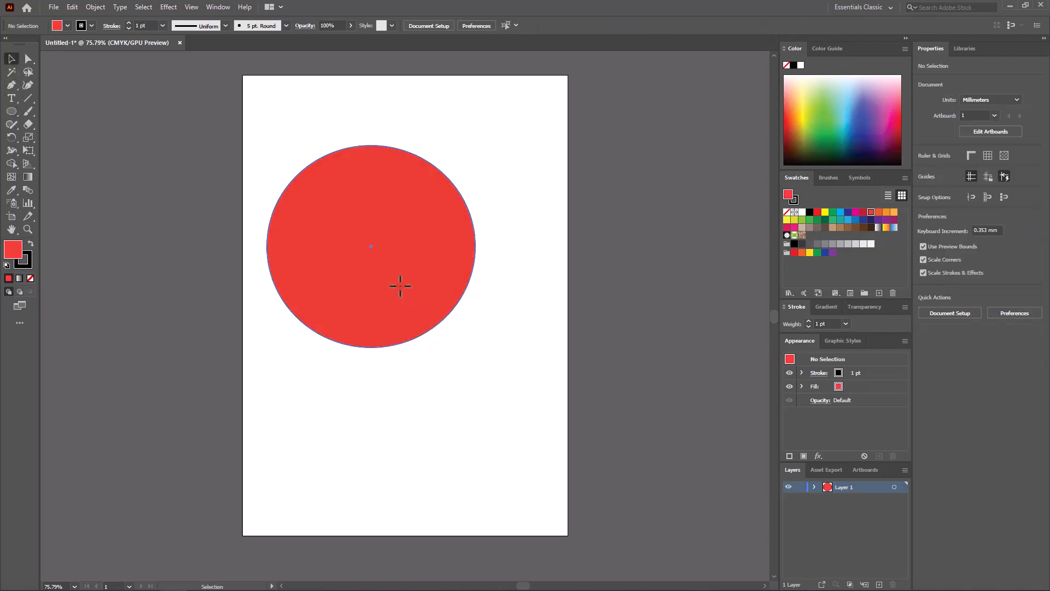
drag(401, 286, 451, 326)
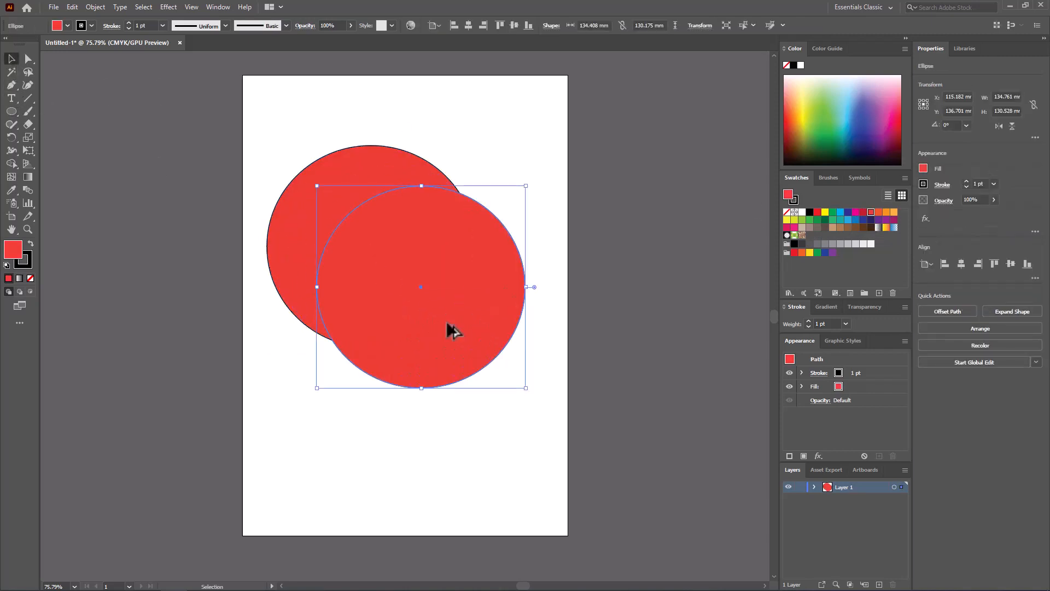
Try the Color Burn, Hard Light and Hue blending modes on the duplicated ellipse
click(304, 26)
click(207, 43)
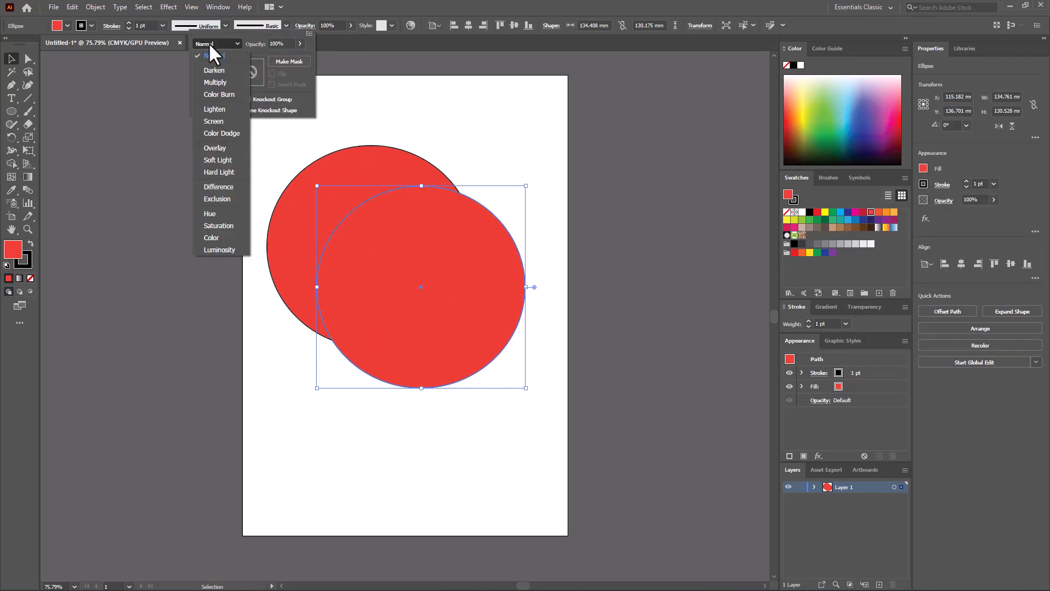
click(208, 94)
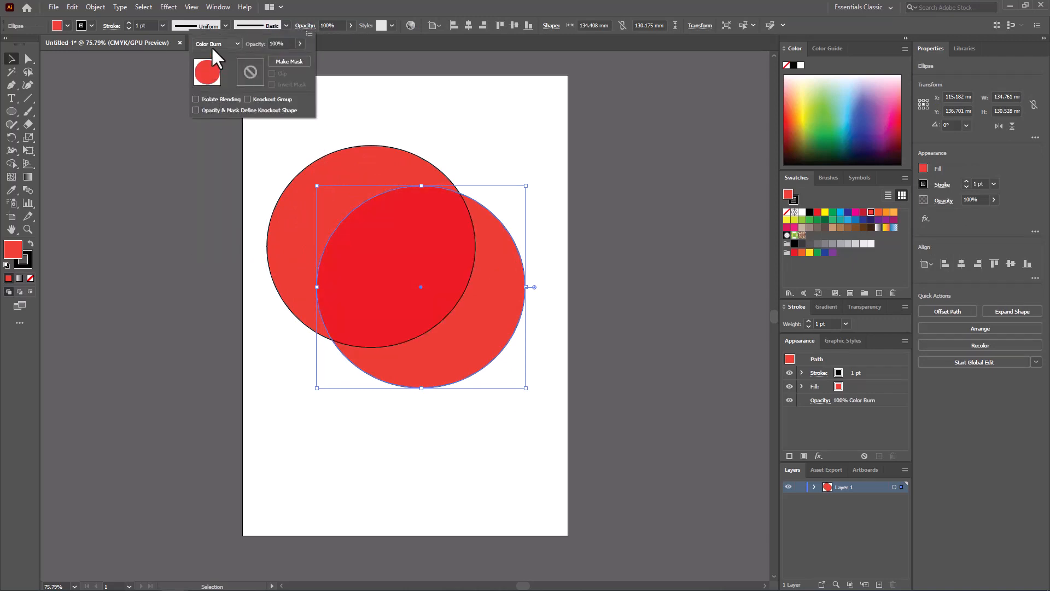
click(211, 46)
click(214, 165)
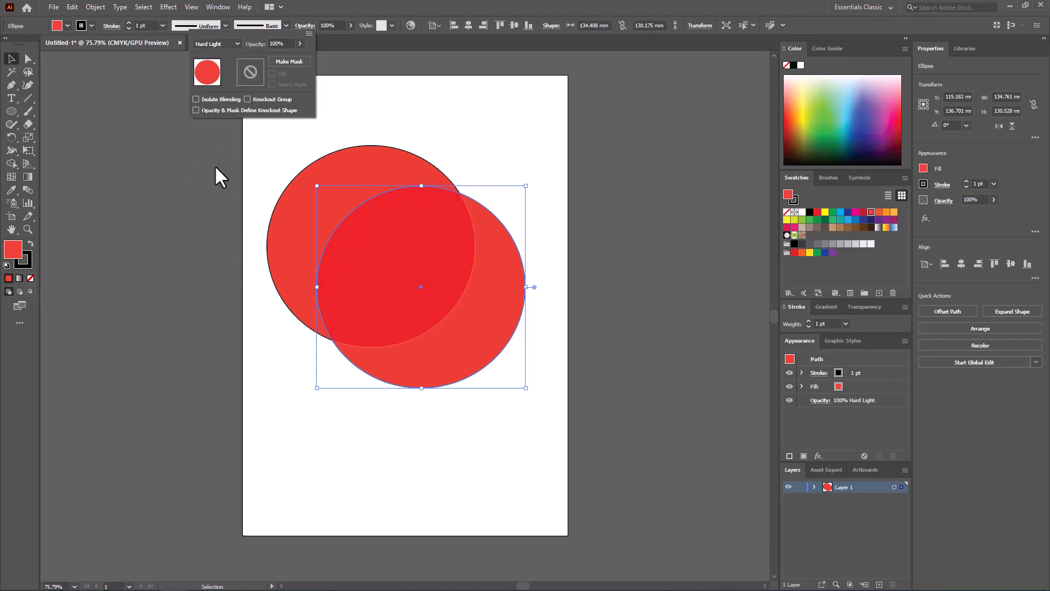
click(214, 44)
click(224, 214)
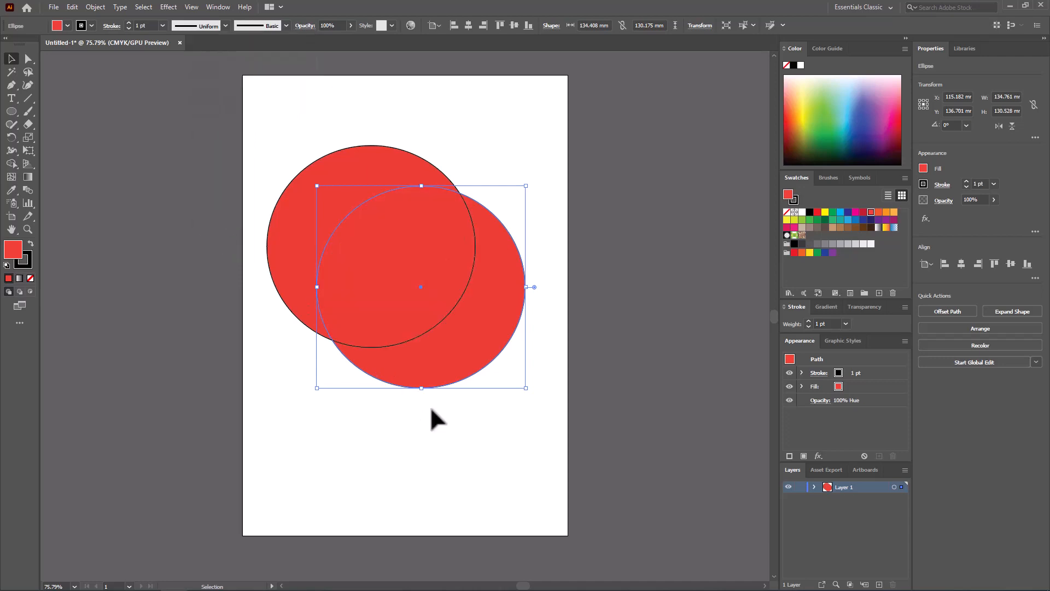
Delete both red ellipses from the artboard
drag(471, 362, 476, 399)
key(Delete)
click(410, 283)
key(Delete)
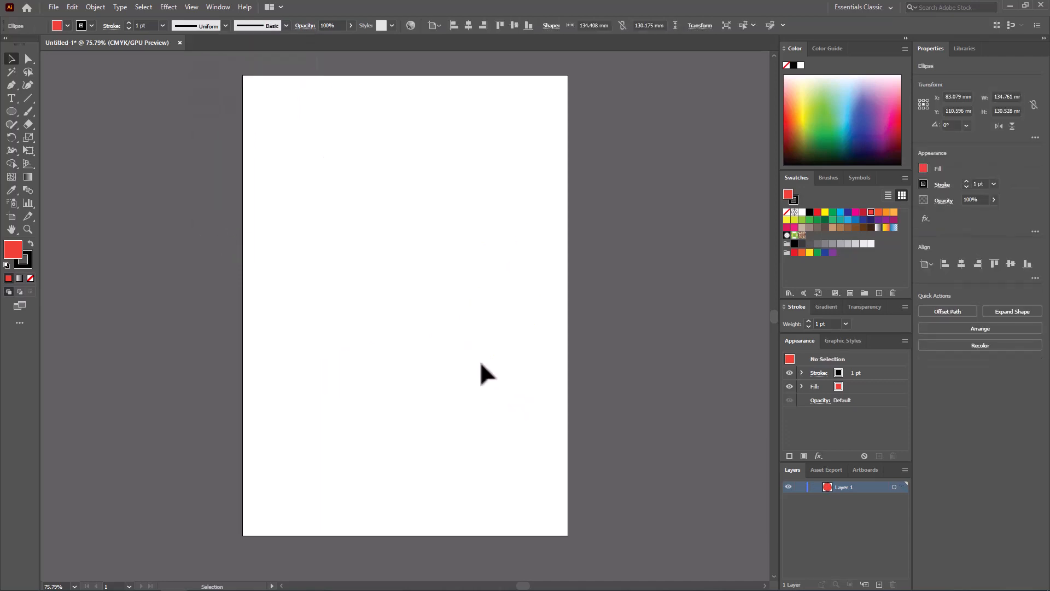
Draw a closed wavy shape about 238 mm by 356 mm, extending past the artboard's right edge, with the Curvature tool and turn on Trim View
scroll(468, 360, up, 1)
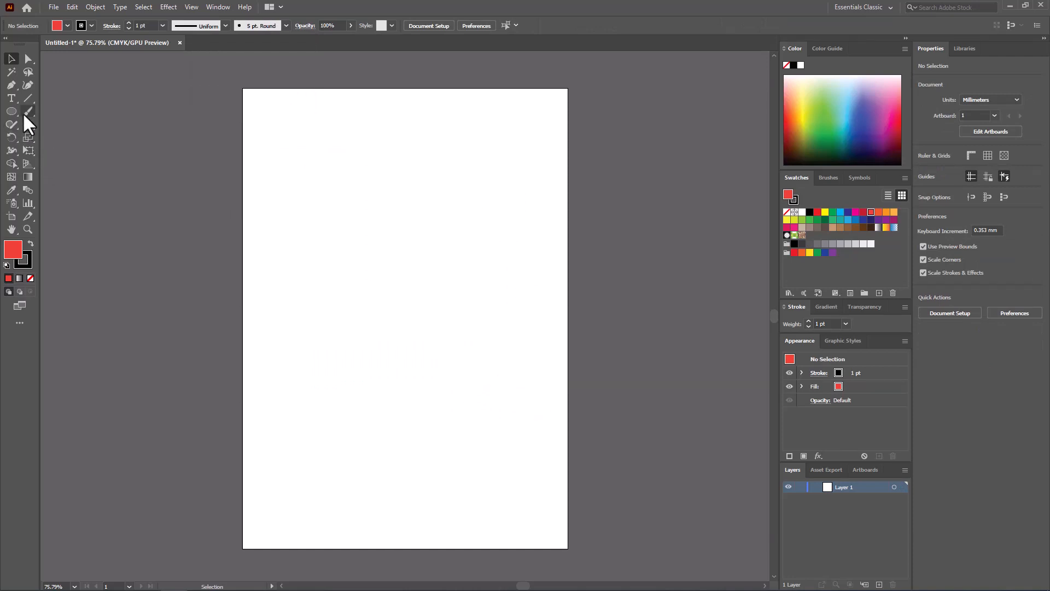
click(27, 85)
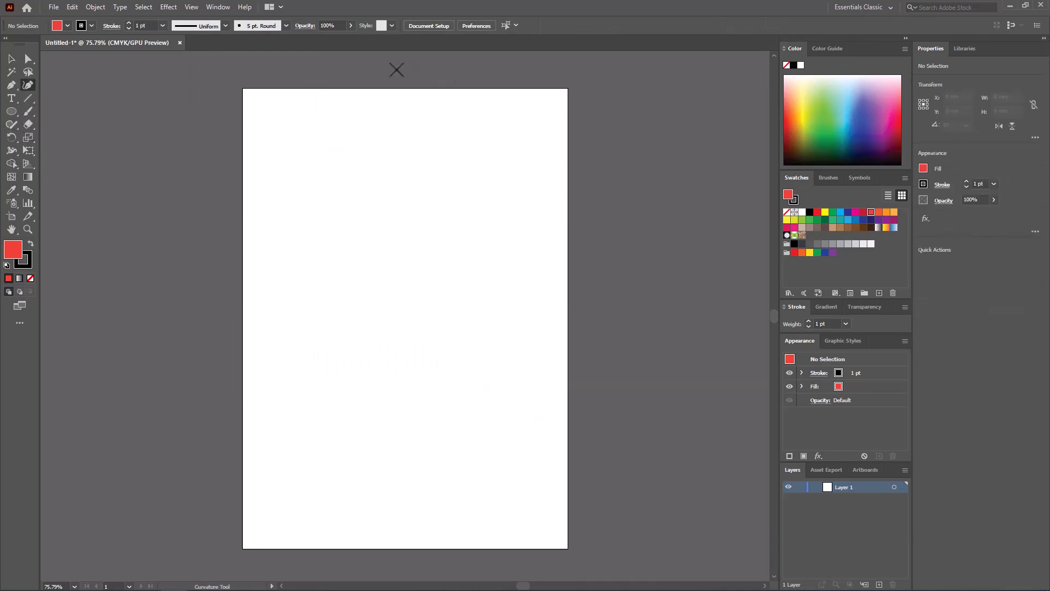
click(377, 66)
click(354, 175)
click(442, 283)
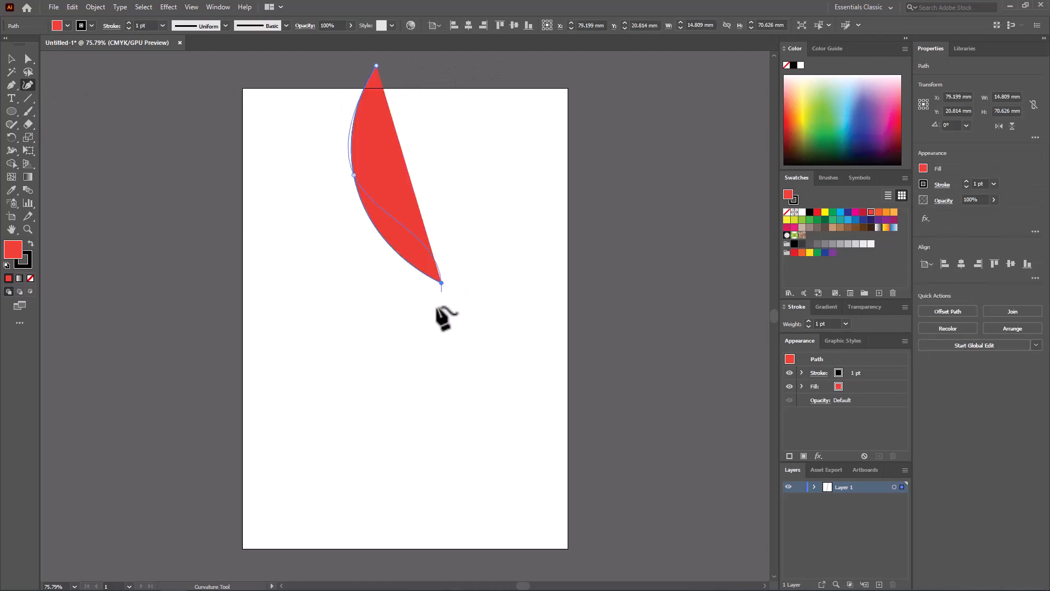
click(358, 493)
click(603, 573)
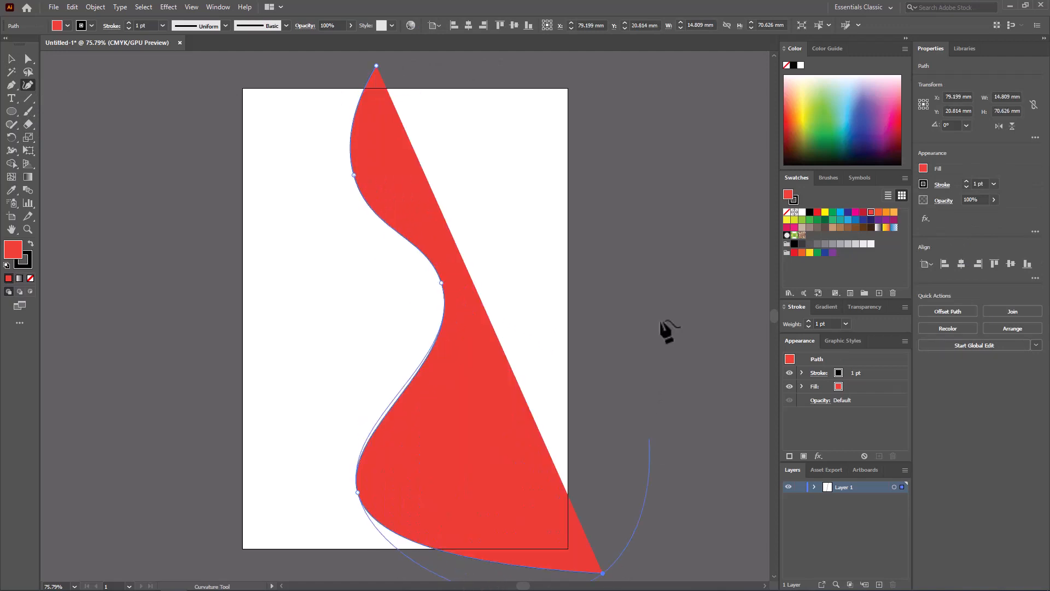
click(636, 104)
click(383, 66)
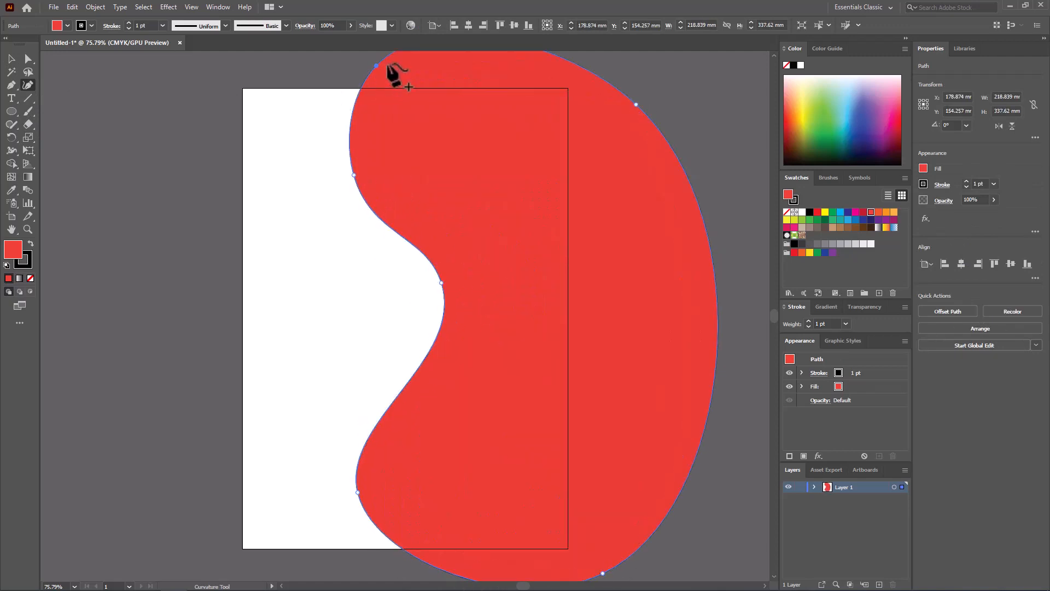
click(191, 6)
click(218, 71)
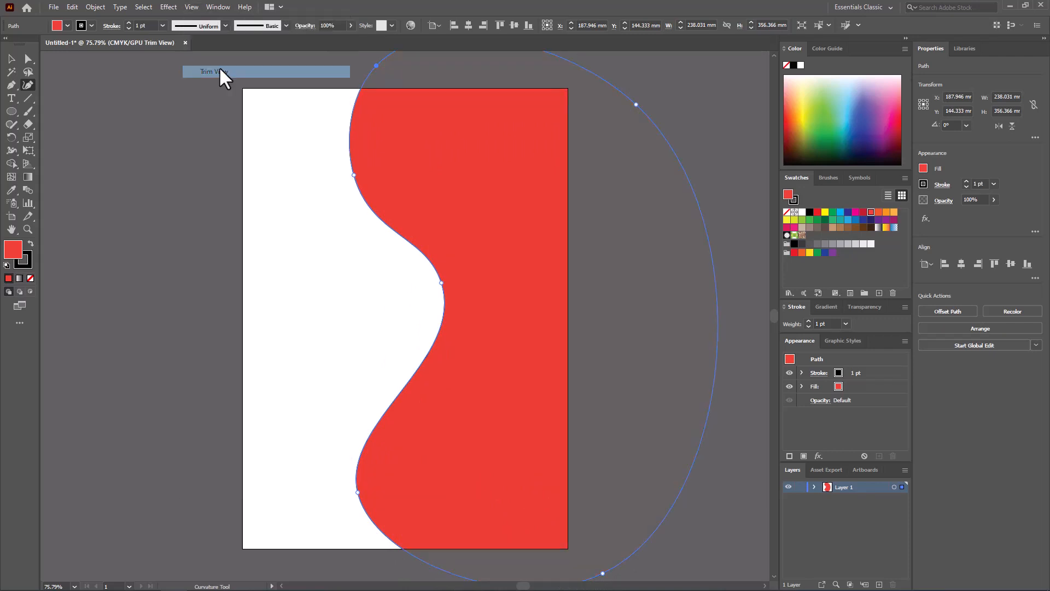
Fill the wavy shape with a linear gradient running from magenta to dark blue
click(19, 279)
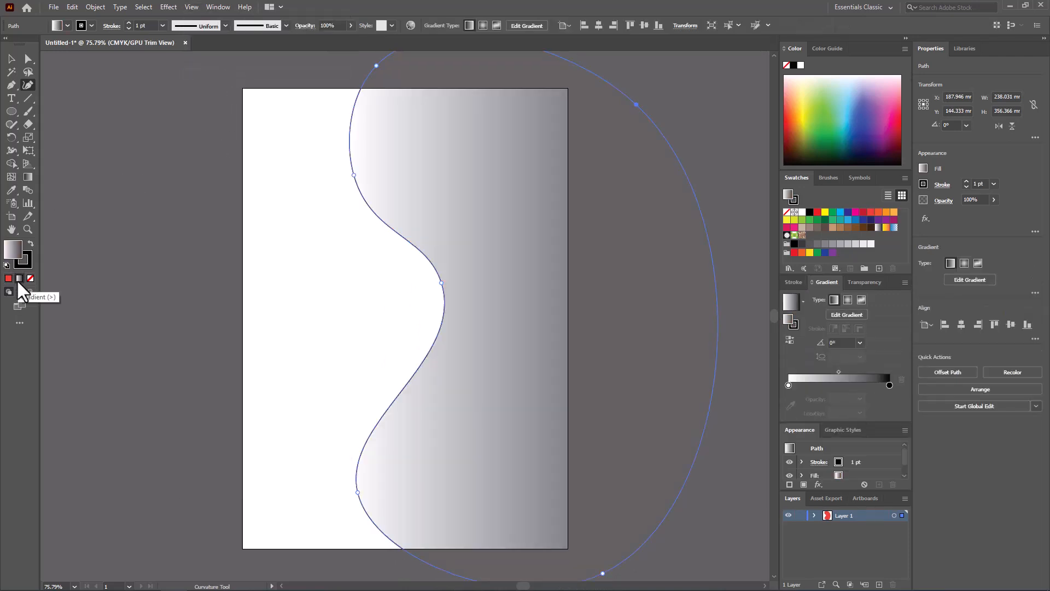
click(27, 177)
double_click(349, 312)
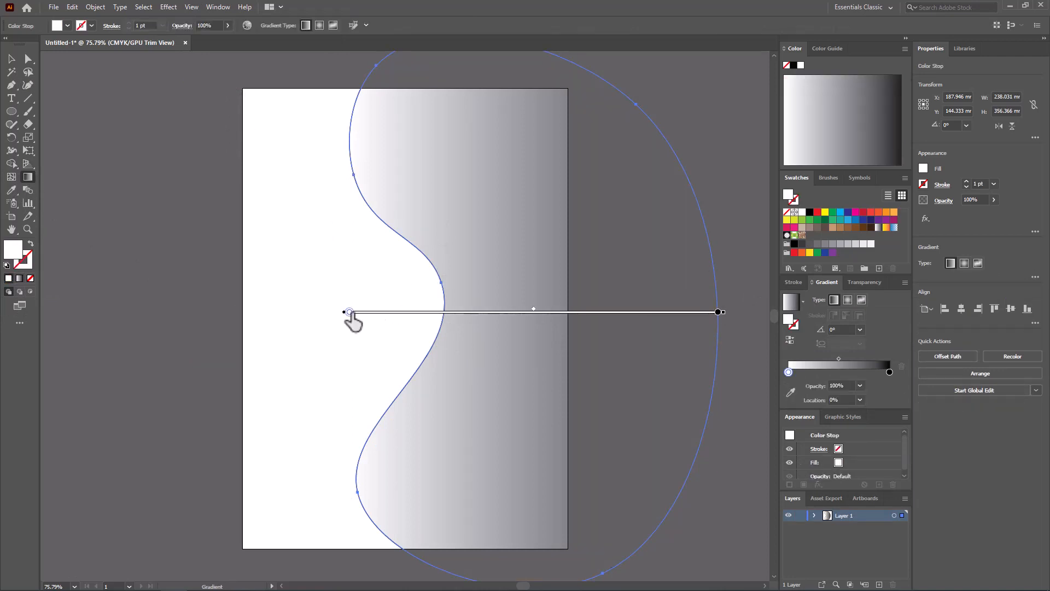
click(279, 345)
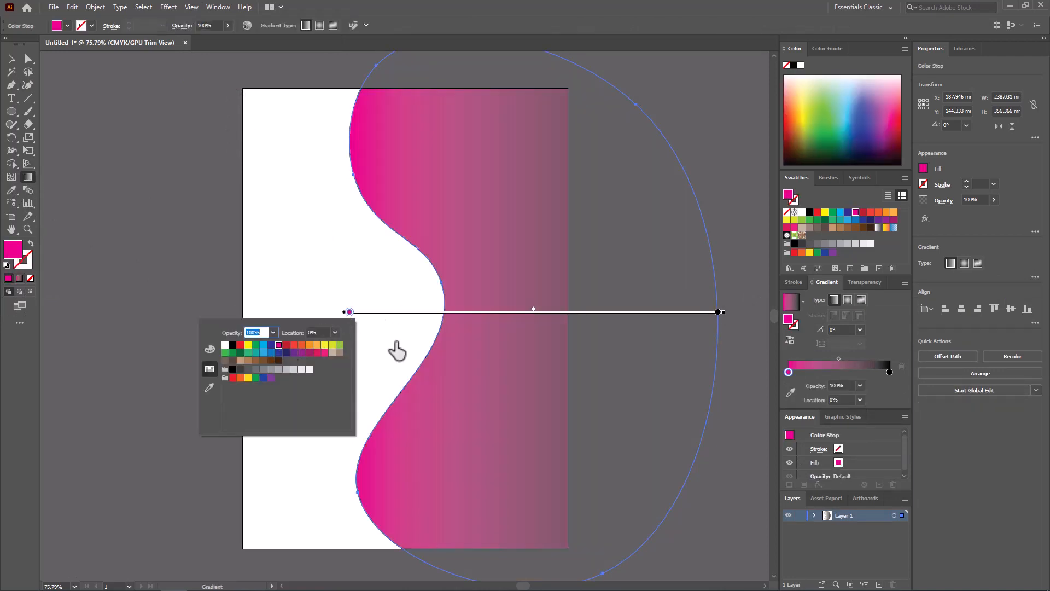
click(717, 313)
double_click(718, 312)
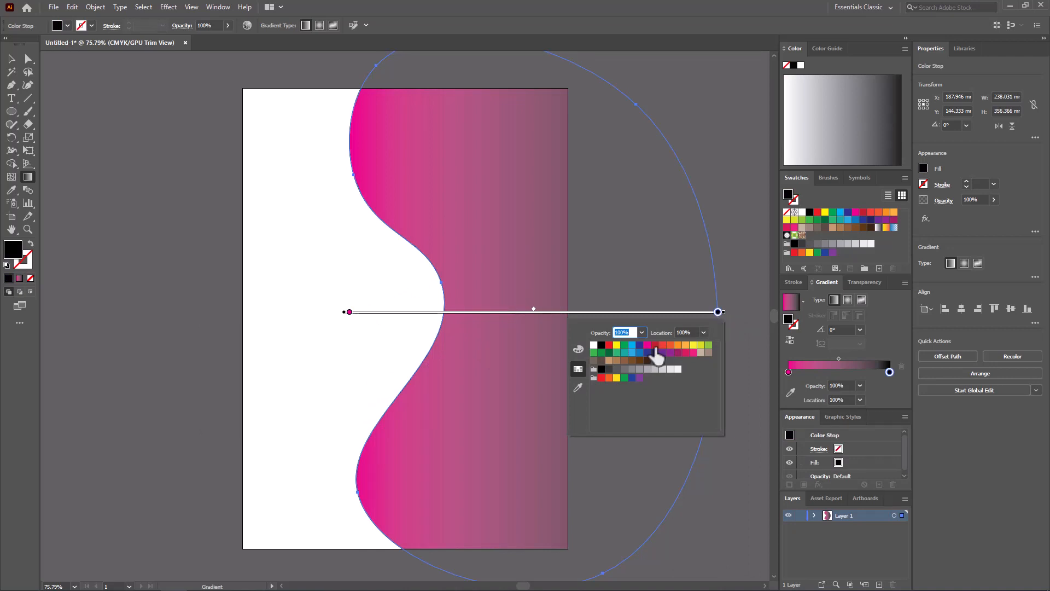
click(640, 345)
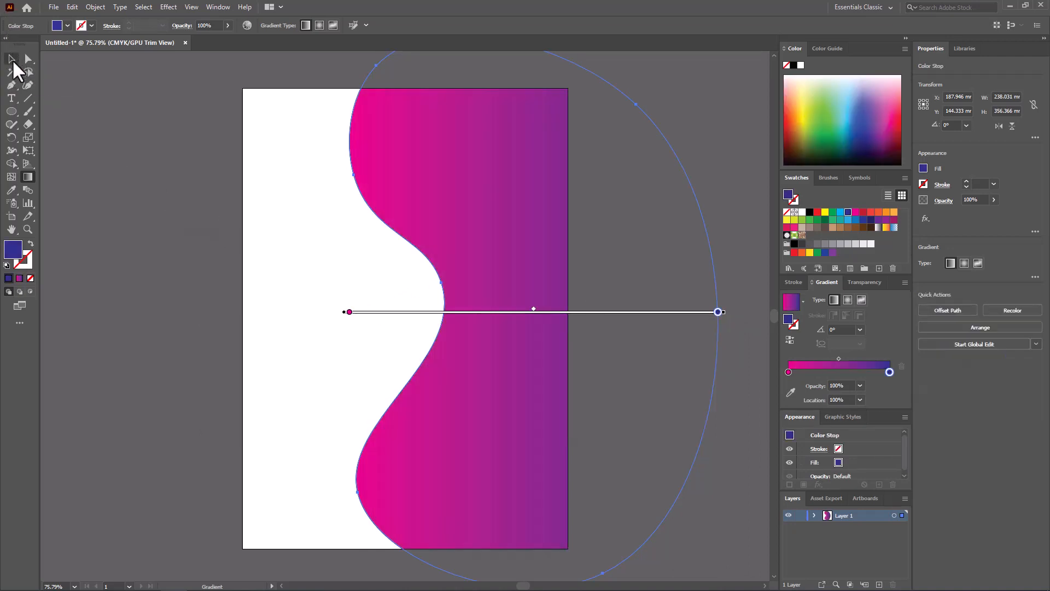
Duplicate the gradient shape and place the copy about 14 mm left of and 6 mm below the original
click(11, 58)
click(252, 184)
drag(524, 258, 502, 266)
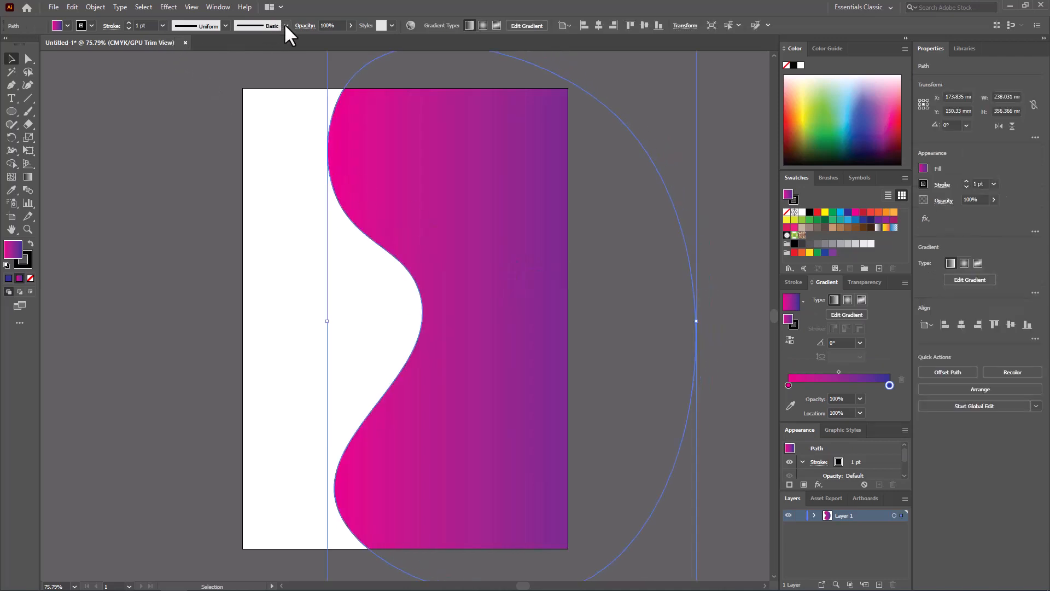
Try the Lighten, Overlay, Difference, Saturation and Darken blending modes on the copied wave shape
click(305, 26)
click(225, 44)
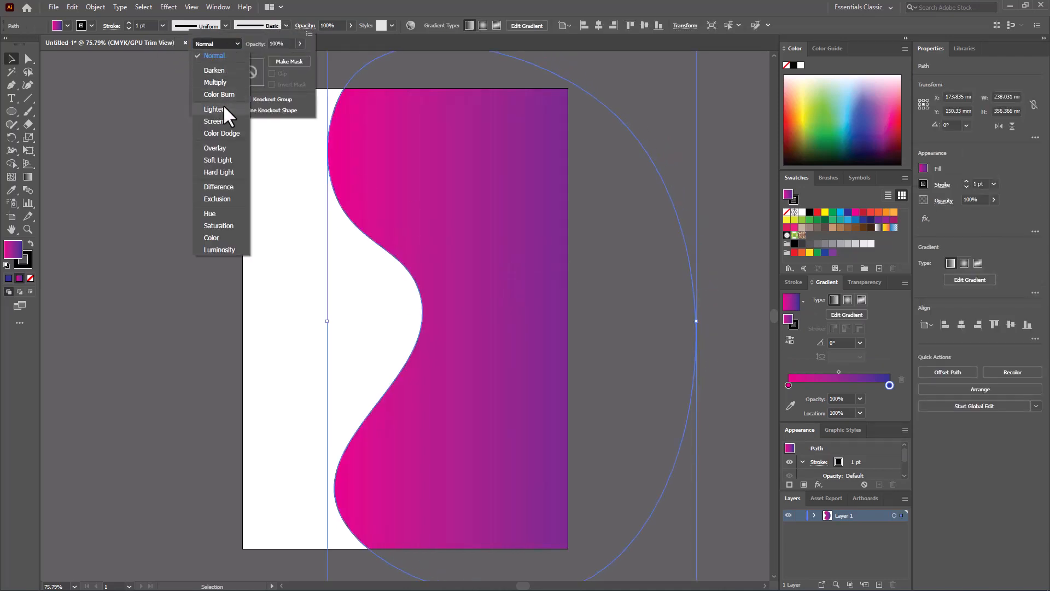
click(223, 108)
click(224, 43)
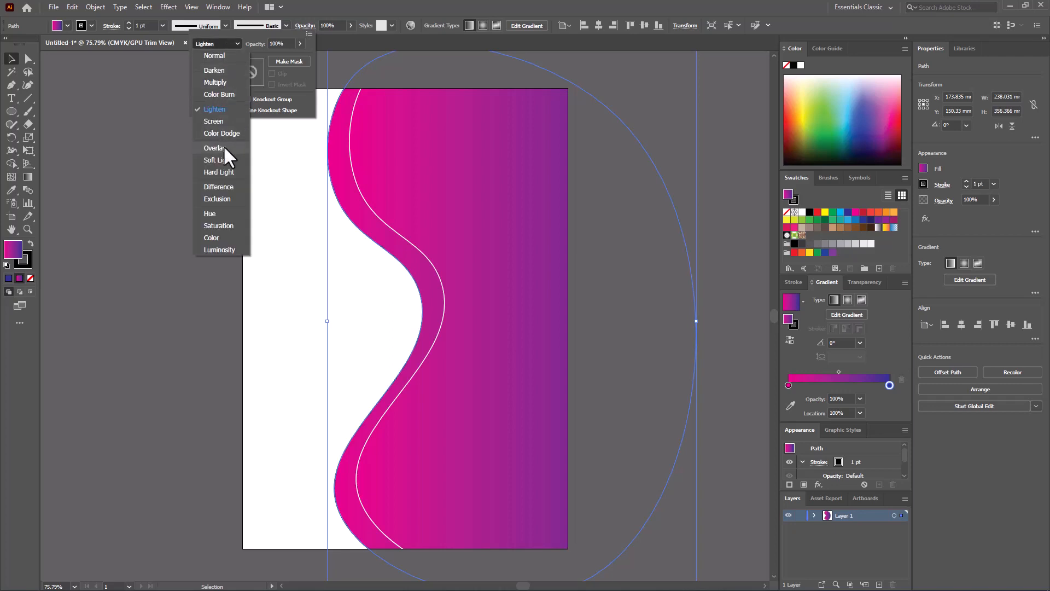
click(214, 148)
click(219, 44)
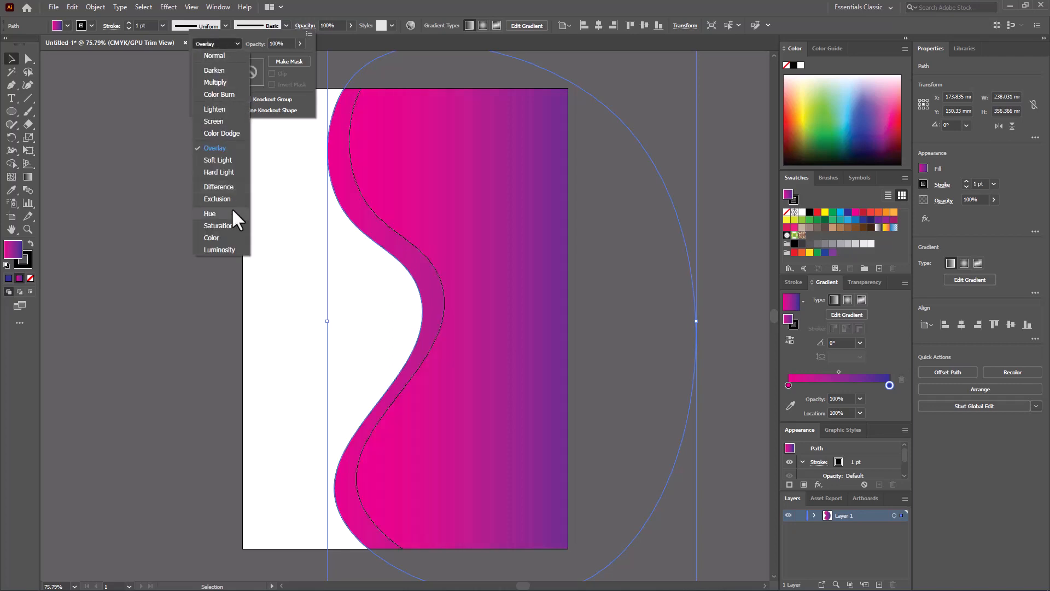
click(234, 189)
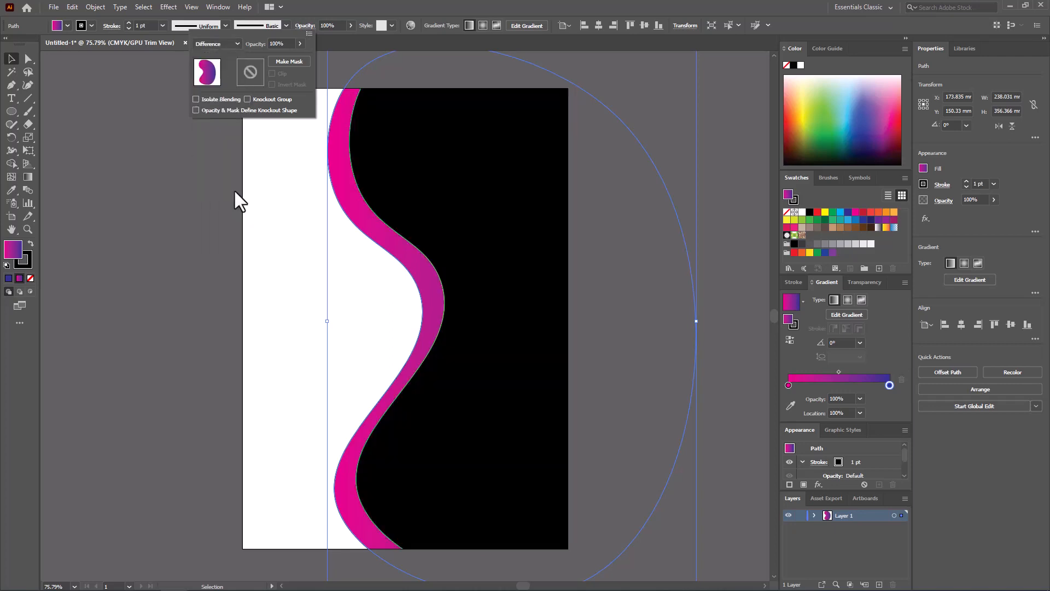
click(218, 43)
click(226, 226)
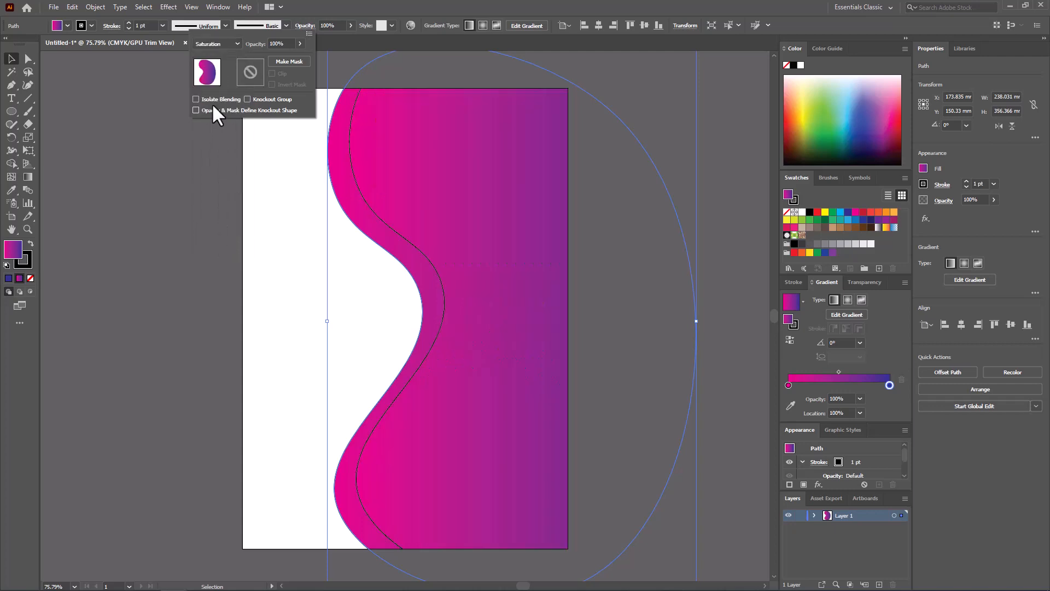
click(208, 43)
click(218, 71)
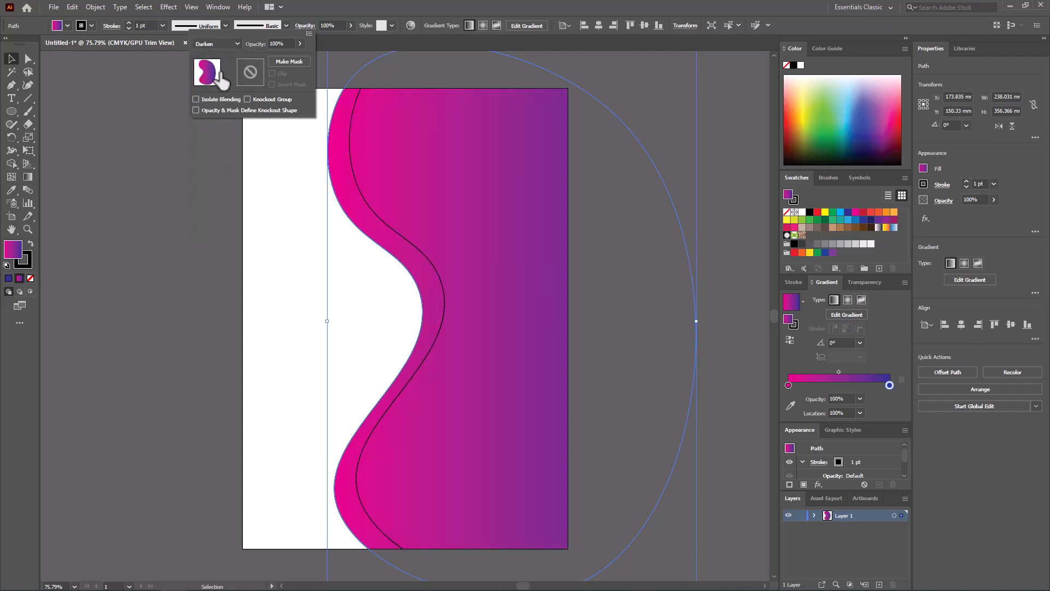
click(13, 60)
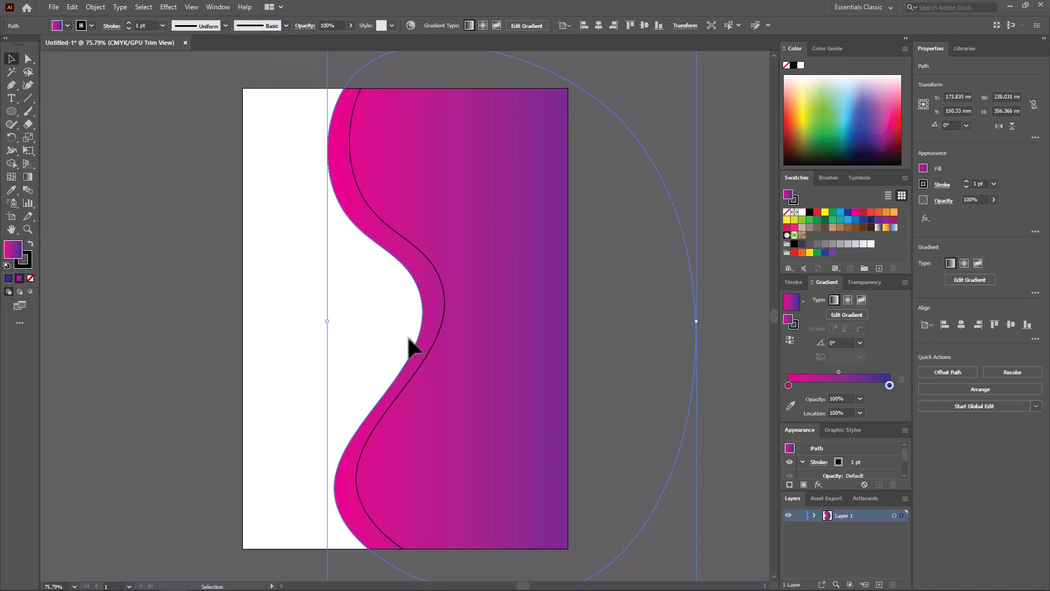
Recolor the copy's gradient to run from orange to light tan and shift the copy about 8 mm left
click(27, 177)
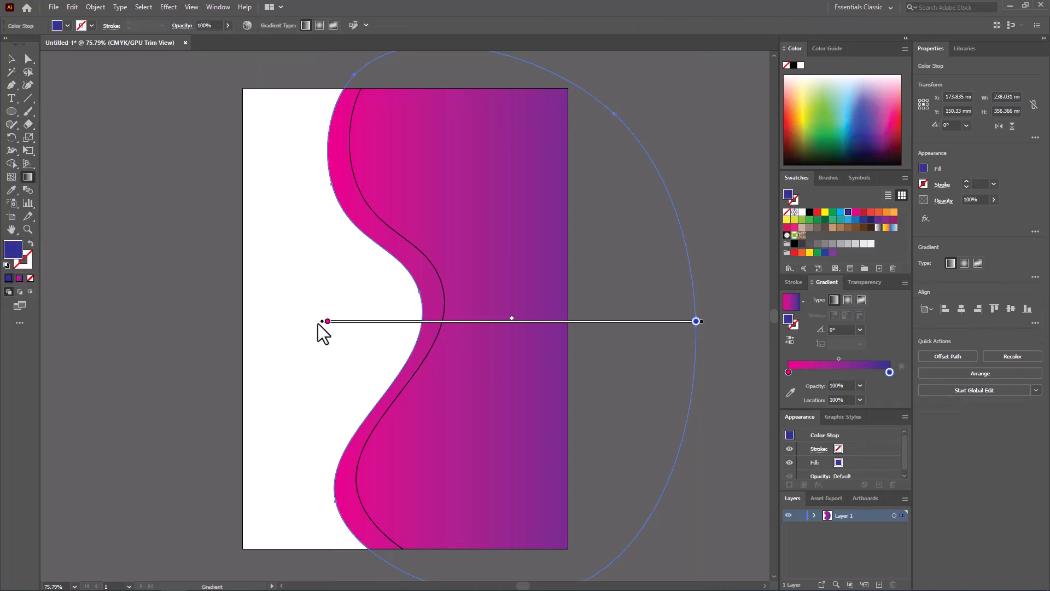
double_click(327, 321)
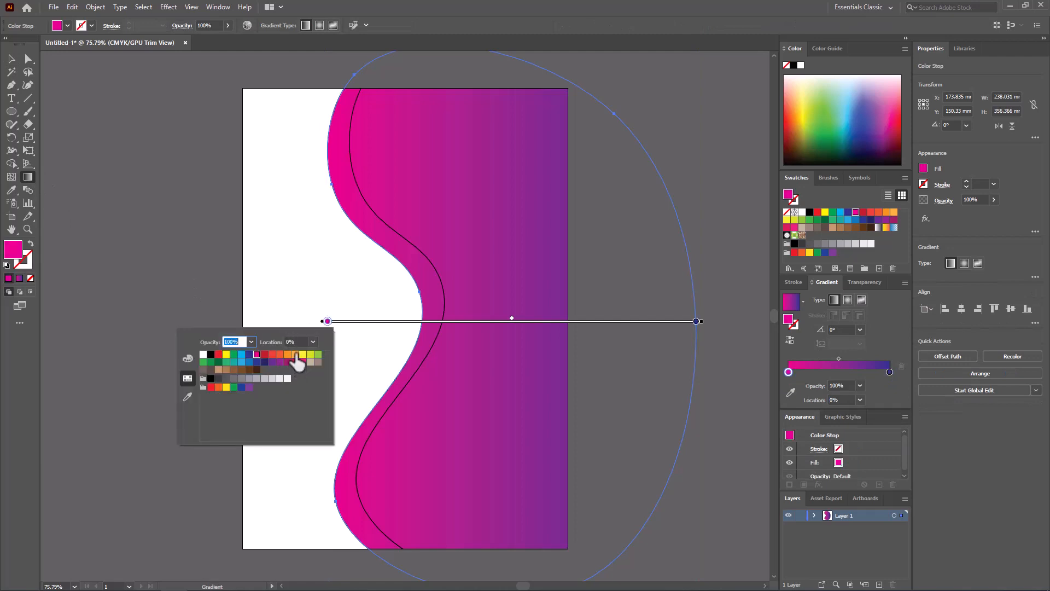
click(295, 355)
double_click(696, 321)
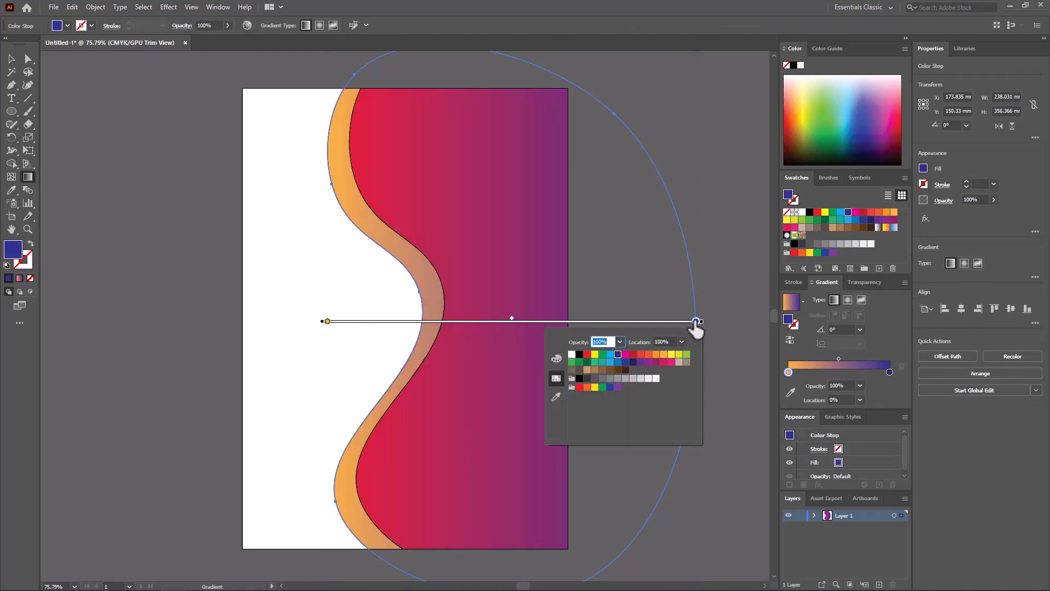
click(679, 362)
key(Escape)
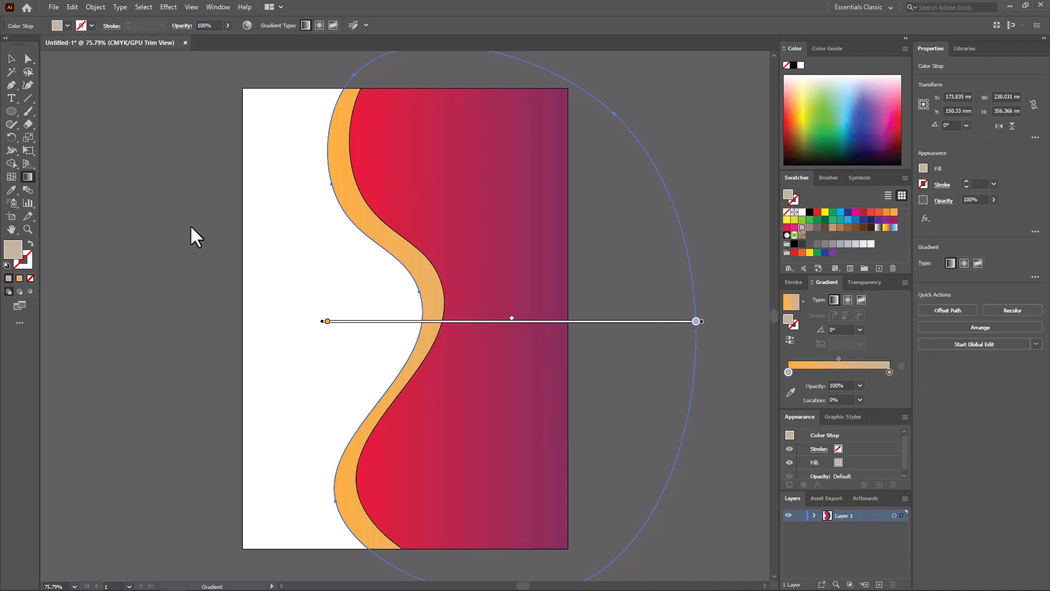
click(11, 60)
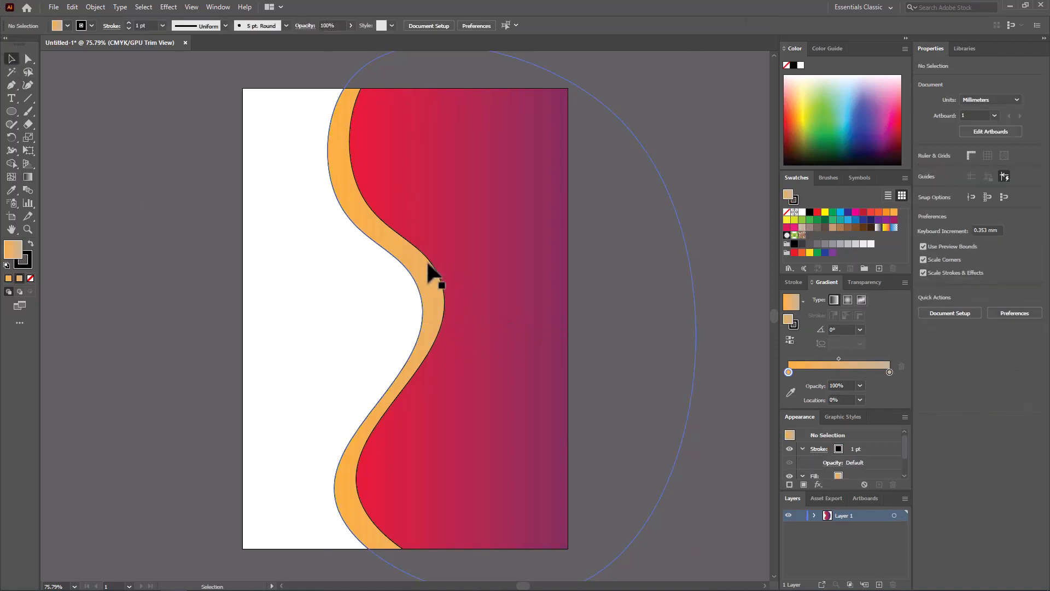
mouse_move(422, 275)
mouse_down()
mouse_move(379, 270)
mouse_move(418, 277)
mouse_move(409, 273)
mouse_up()
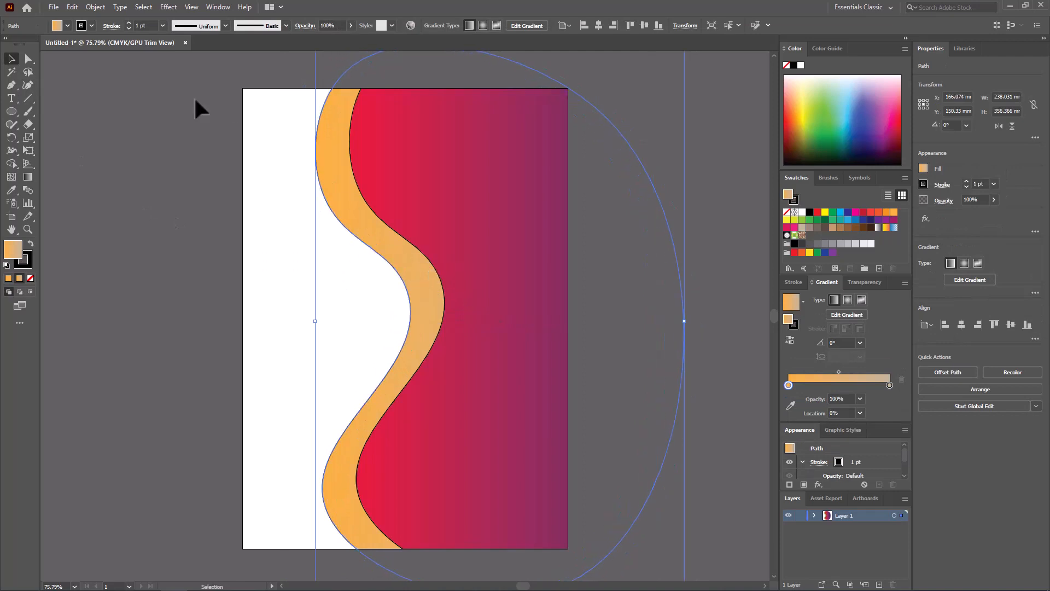
Try Color Burn on the orange shape, set its blending mode to Soft Light and its opacity to 20%
click(303, 34)
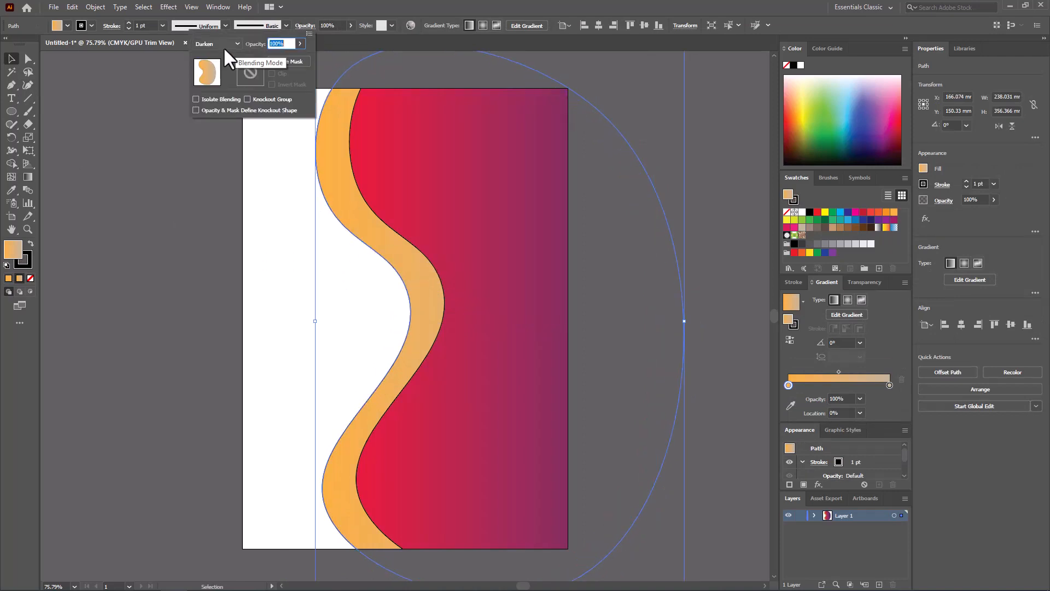
click(221, 44)
click(216, 97)
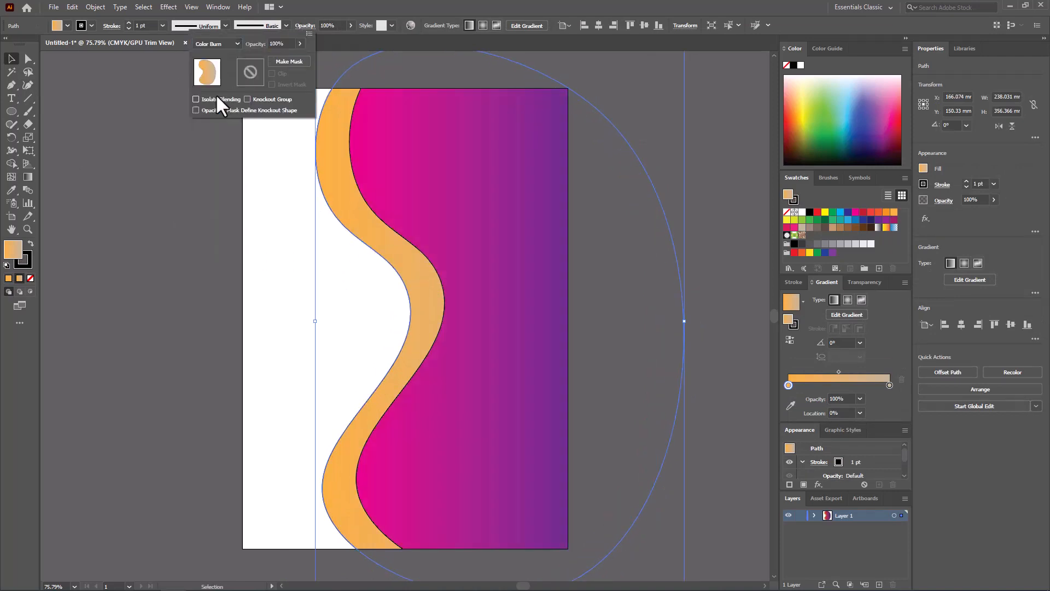
click(221, 43)
click(223, 163)
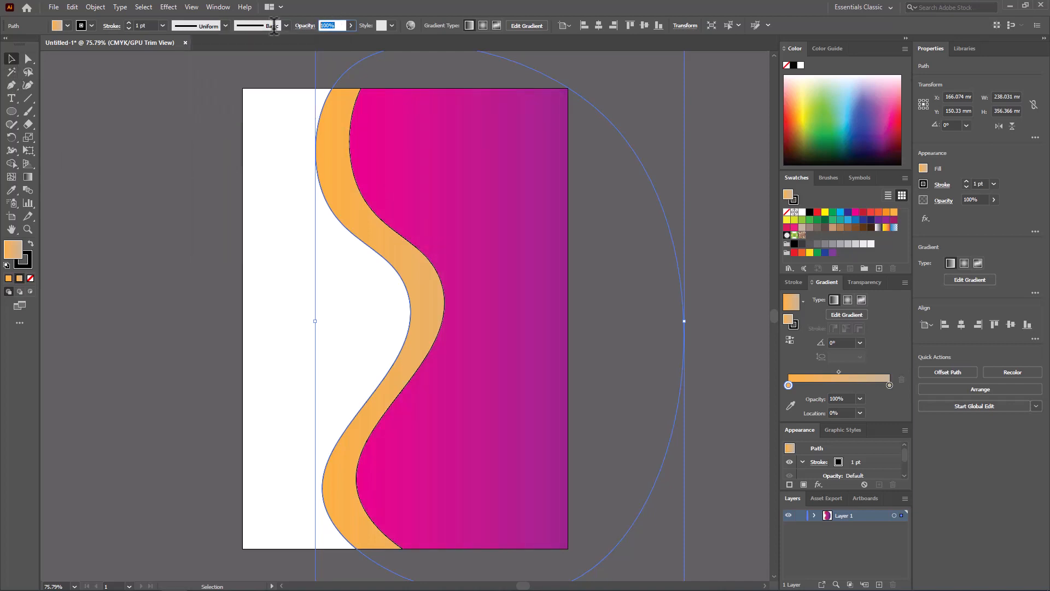
text(20)
key(Return)
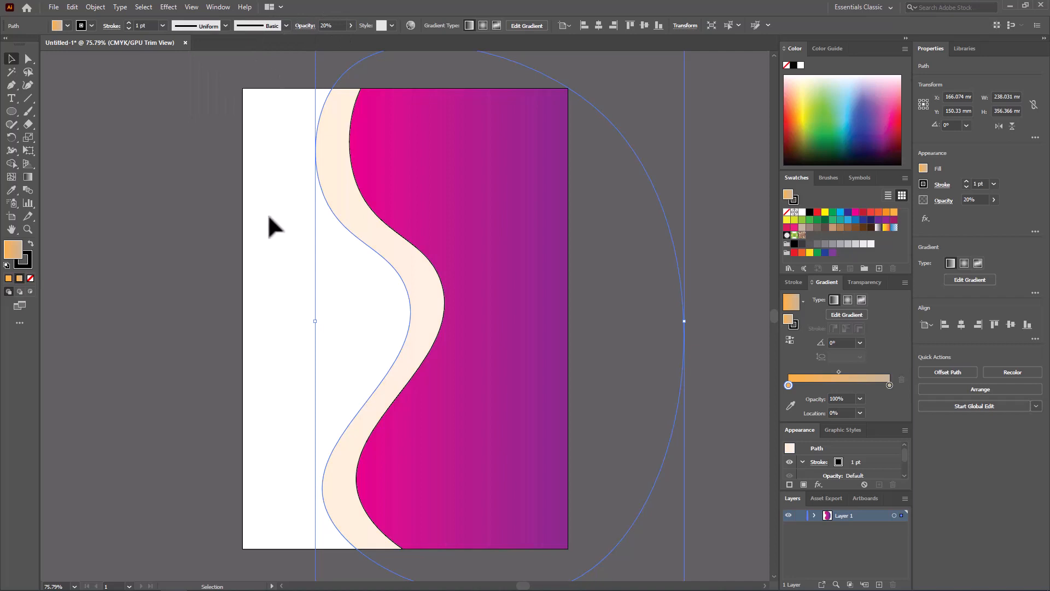
Move the translucent orange shape about 25 mm right and 36 mm down, and place a duplicate slightly to its lower left
drag(418, 294, 459, 347)
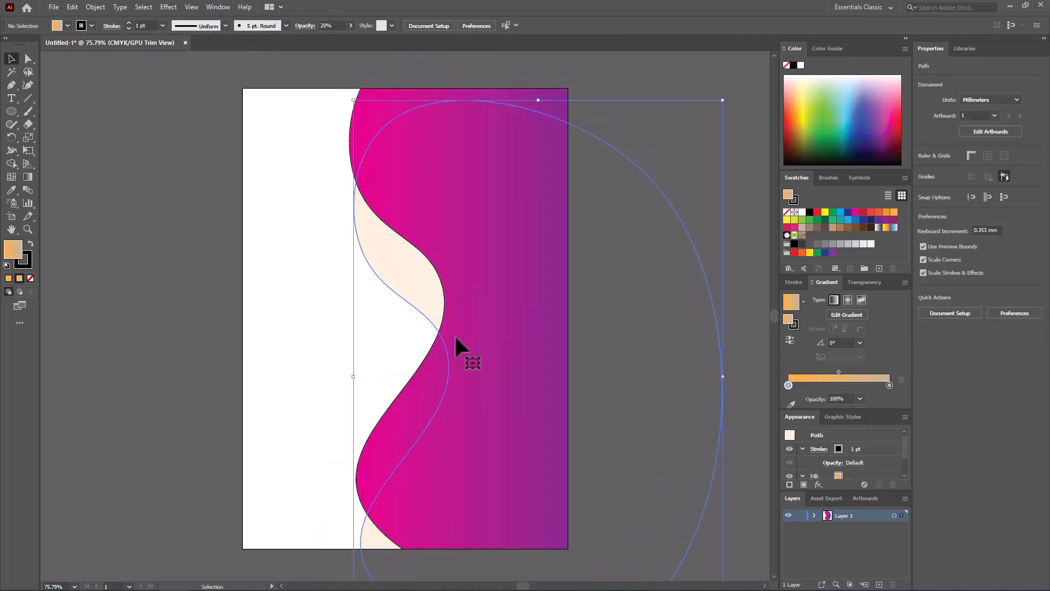
click(293, 169)
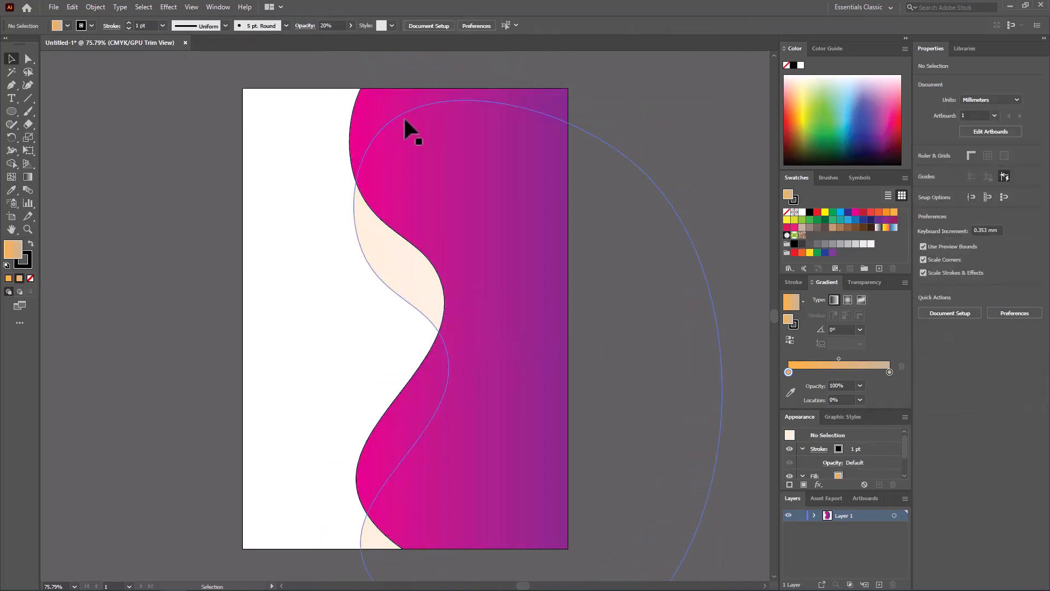
drag(379, 106, 409, 136)
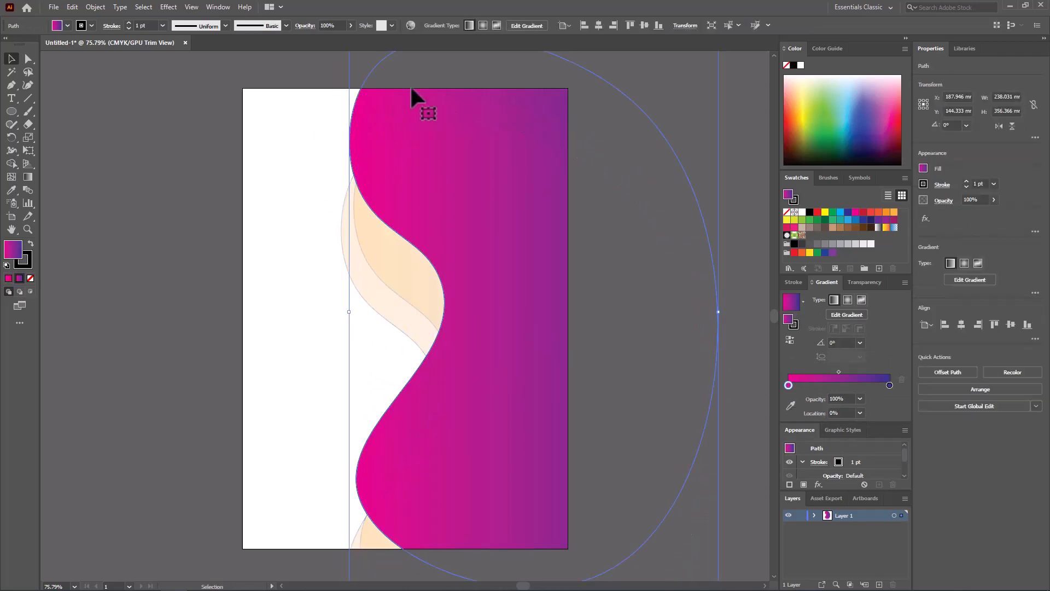
Duplicate the magenta gradient shape about 18 mm to the left and set the copy's opacity to 20%
drag(413, 99, 387, 98)
click(346, 26)
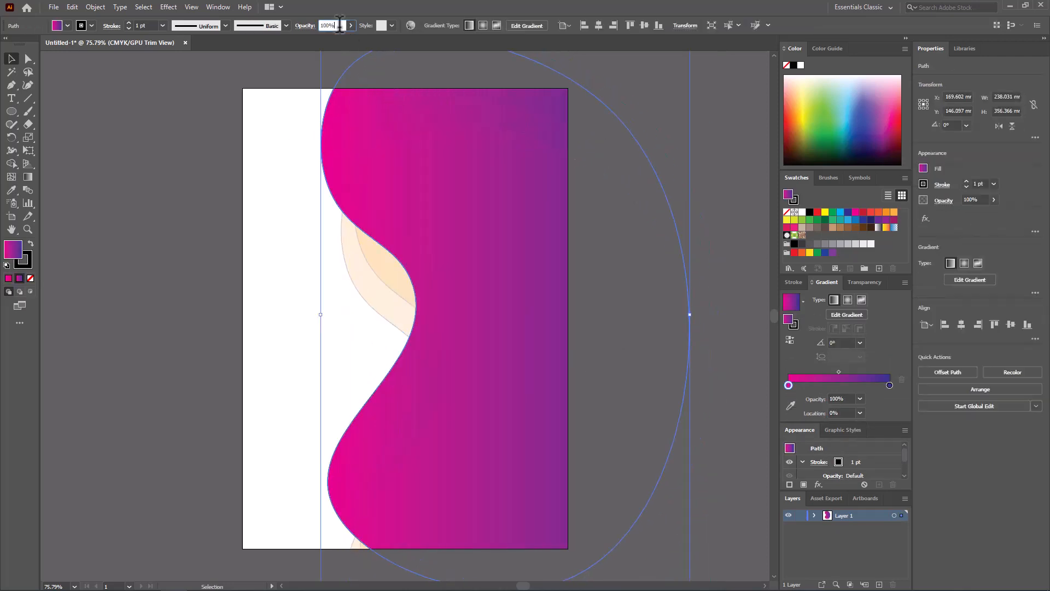
text(20)
key(Return)
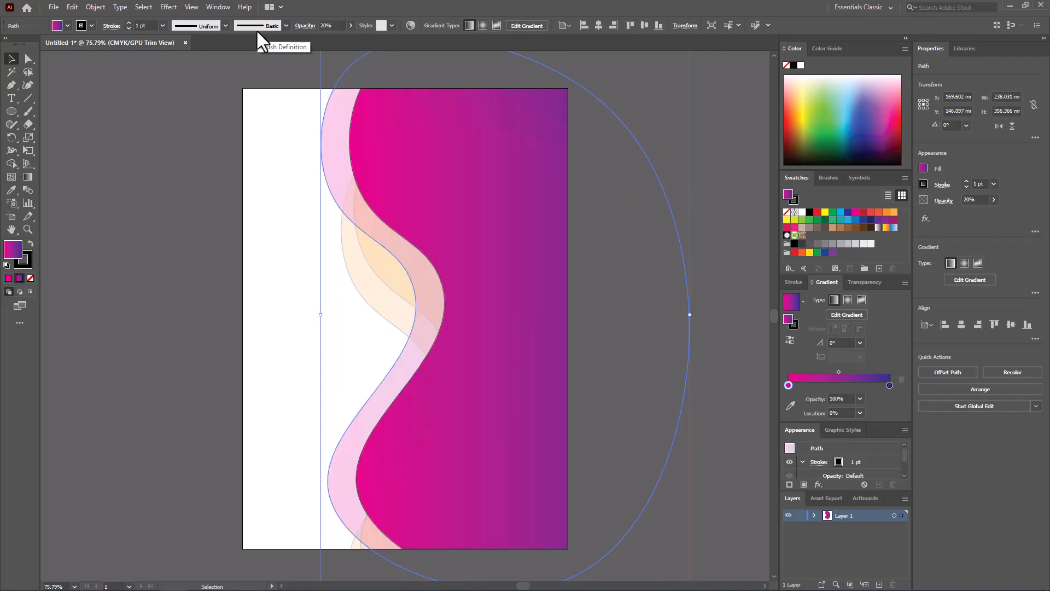
click(71, 368)
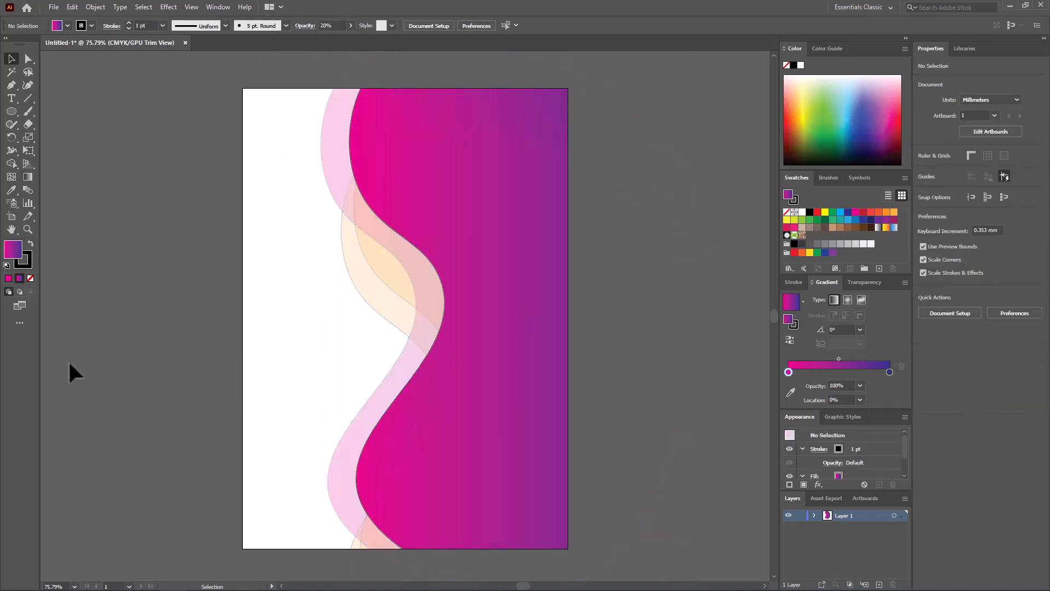
Remove the stroke from all the wave shapes
click(412, 312)
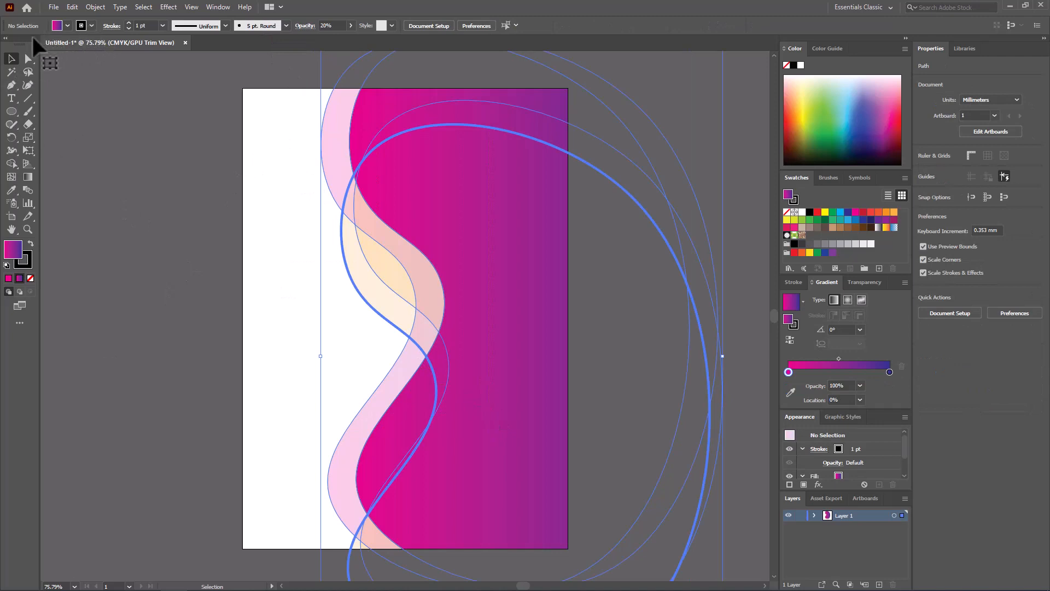
click(80, 26)
click(7, 45)
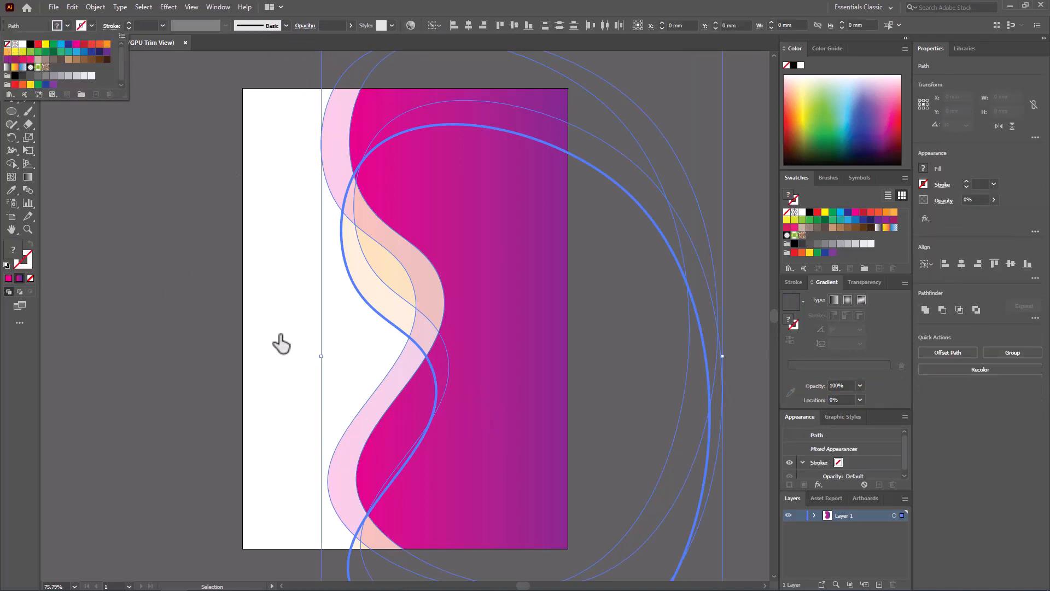
click(185, 314)
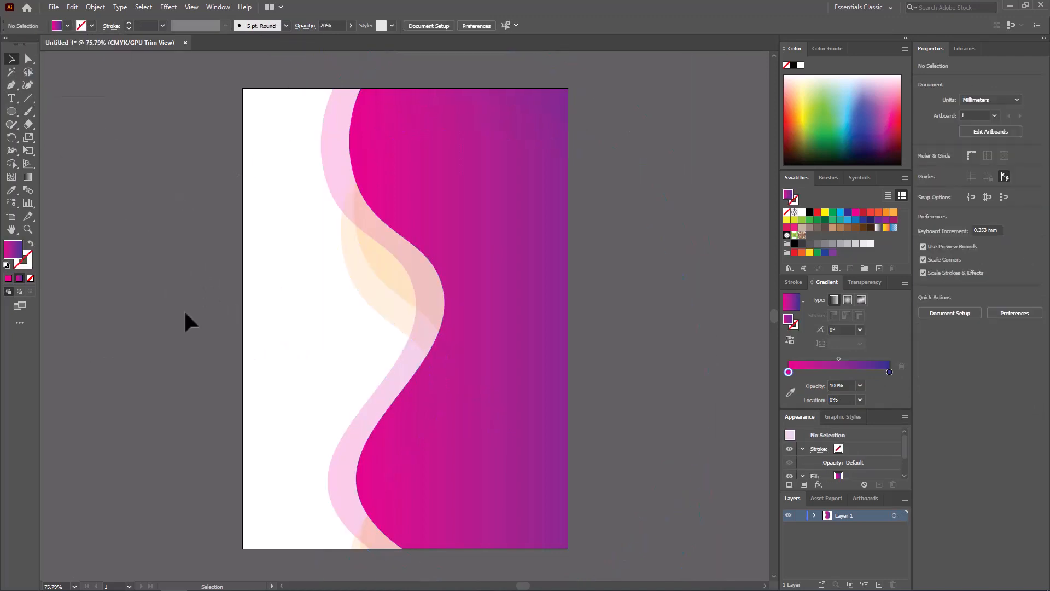